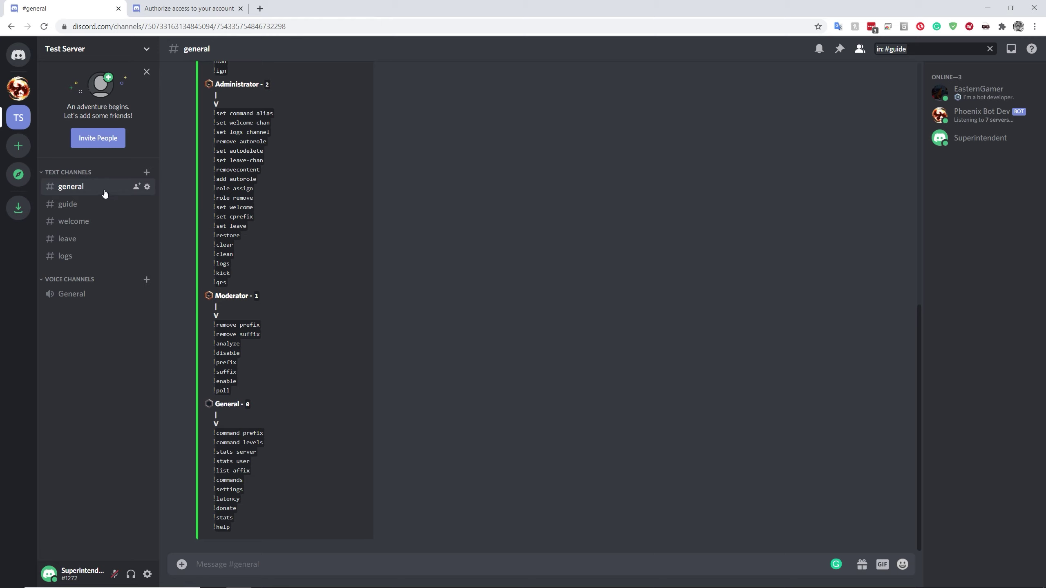
Move the Phoenix Bot Dev role above Owner in the Test Server's role list, save the order and close the server settings.
{"action": "left_click", "coordinate": [80, 207]}
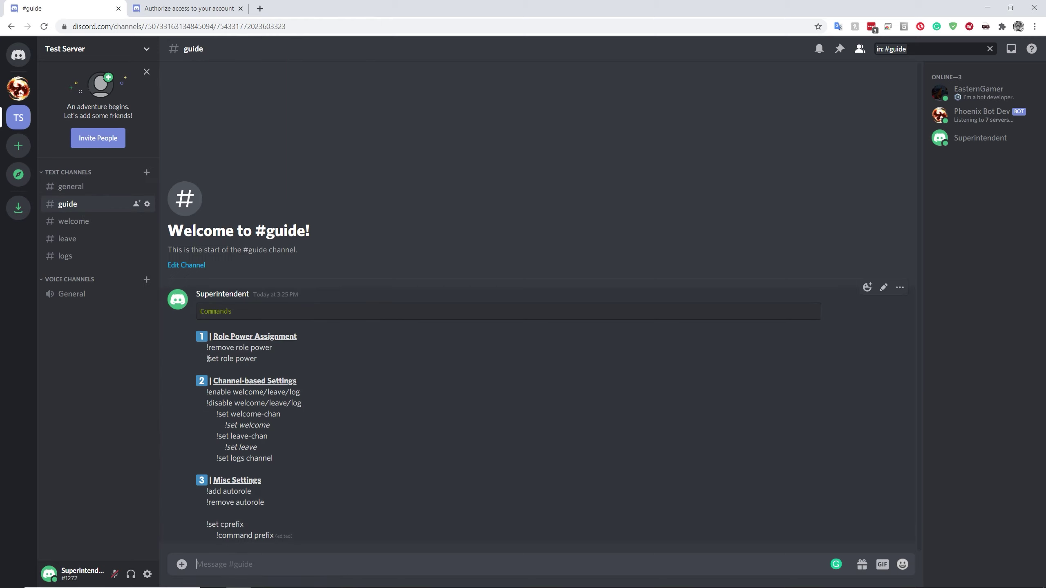
{"action": "left_click", "coordinate": [104, 51]}
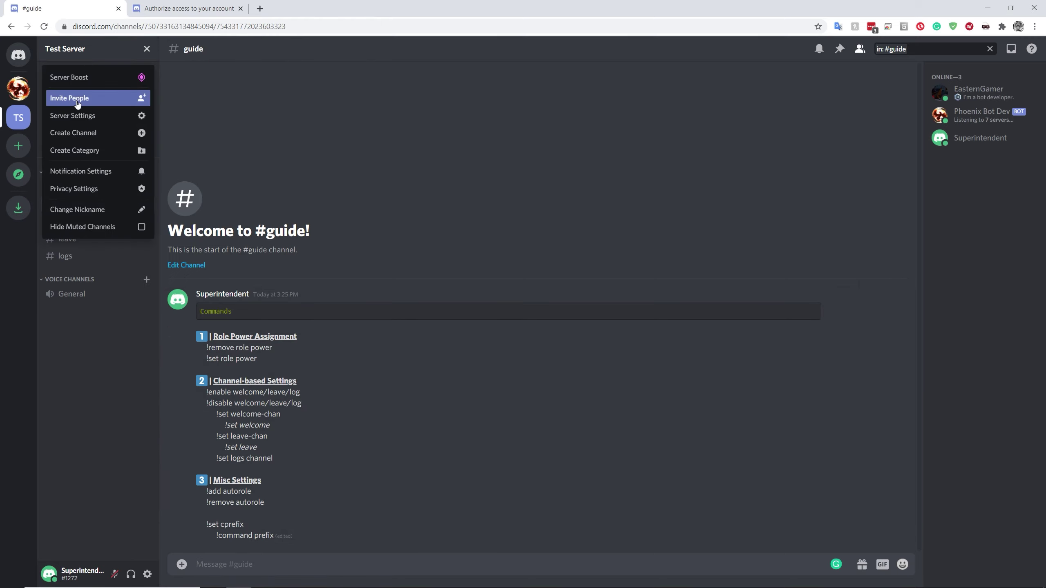
{"action": "left_click", "coordinate": [113, 123]}
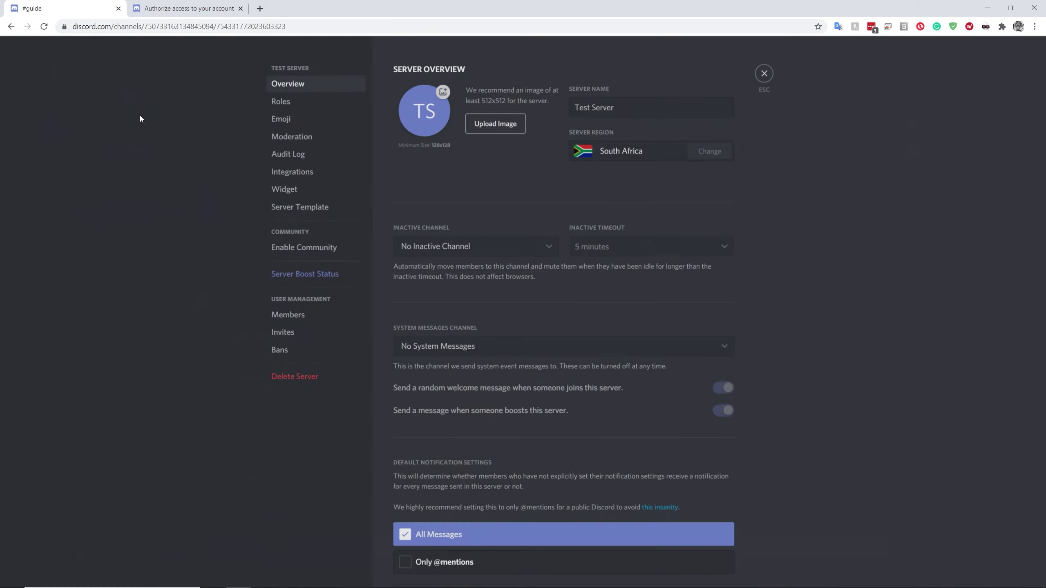
{"action": "left_click", "coordinate": [299, 104]}
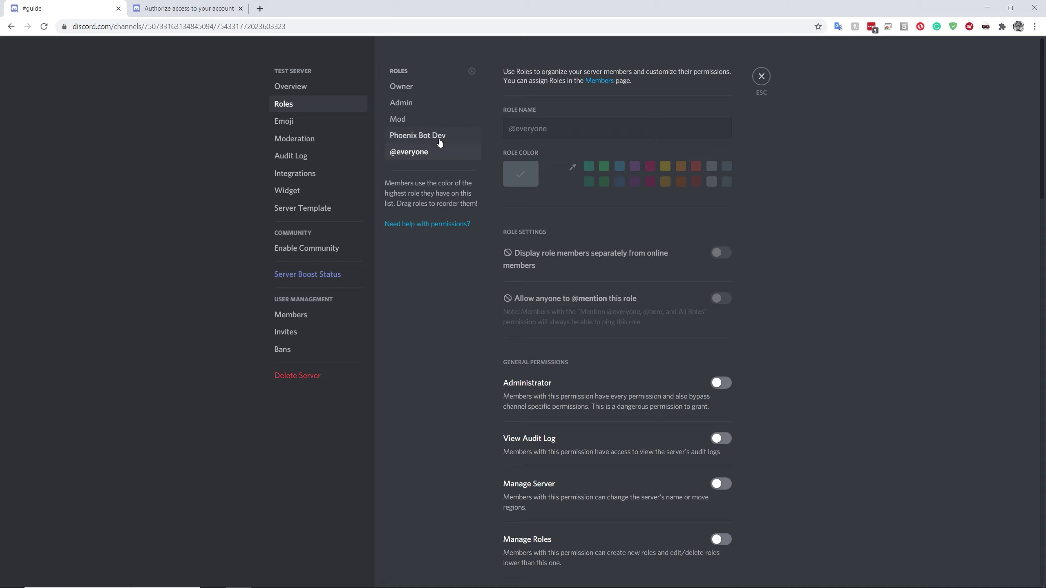
{"action": "left_click_drag", "start_coordinate": [438, 142], "coordinate": [431, 81]}
{"action": "left_click", "coordinate": [686, 565]}
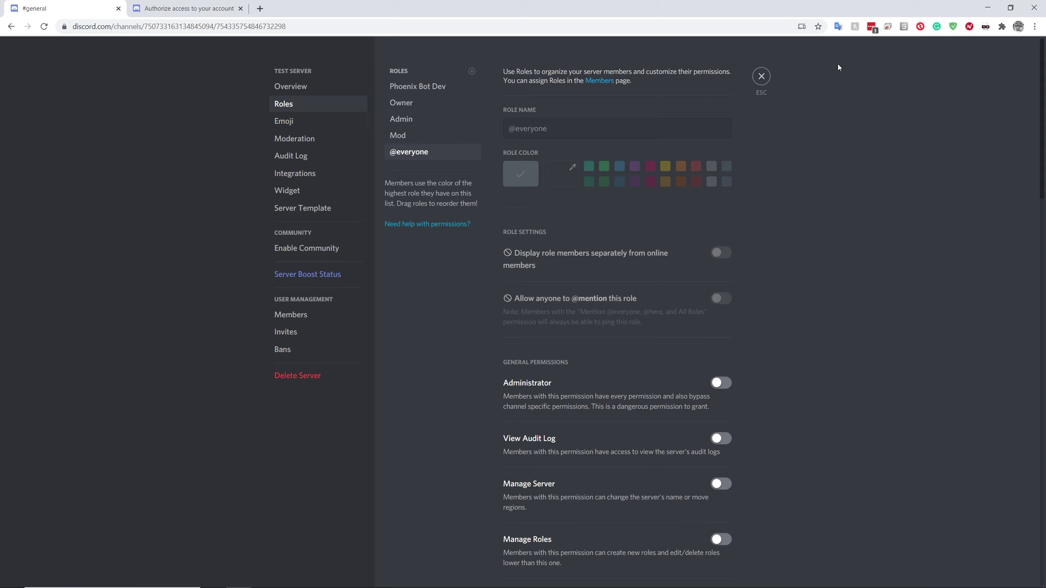
{"action": "left_click", "coordinate": [760, 77]}
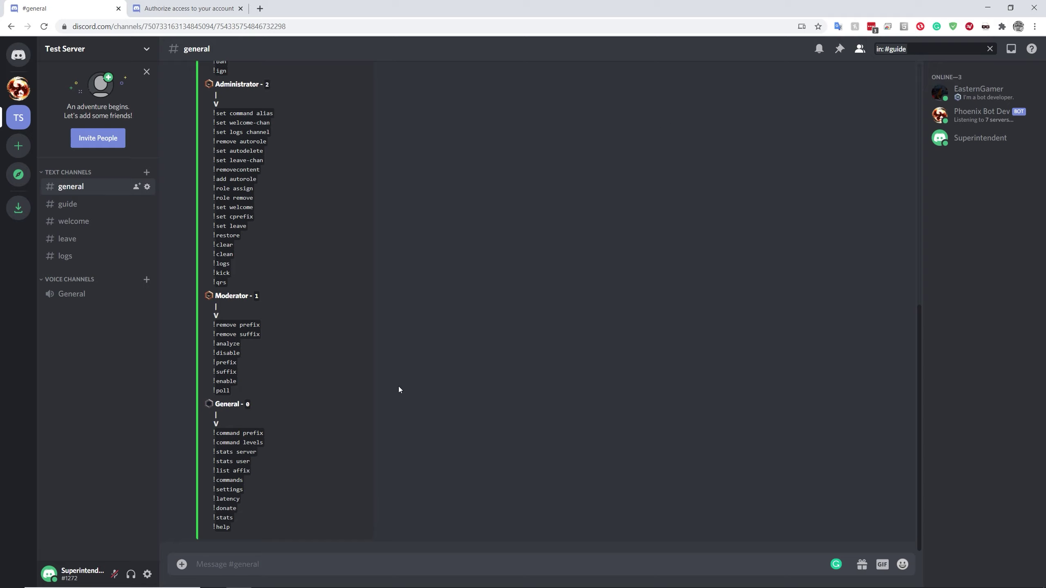
Send the !settings command in the general channel to request the bot's current configuration.
{"action": "scroll", "coordinate": [312, 390], "scroll_direction": "up", "scroll_amount": 5}
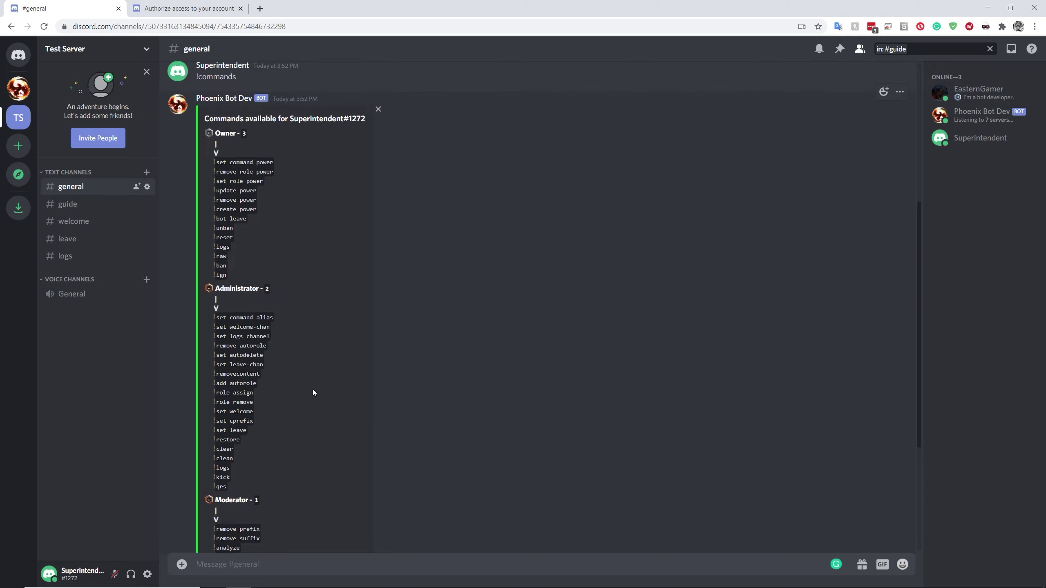
{"action": "scroll", "coordinate": [312, 389], "scroll_direction": "down", "scroll_amount": 5}
{"action": "type", "text": "!"}
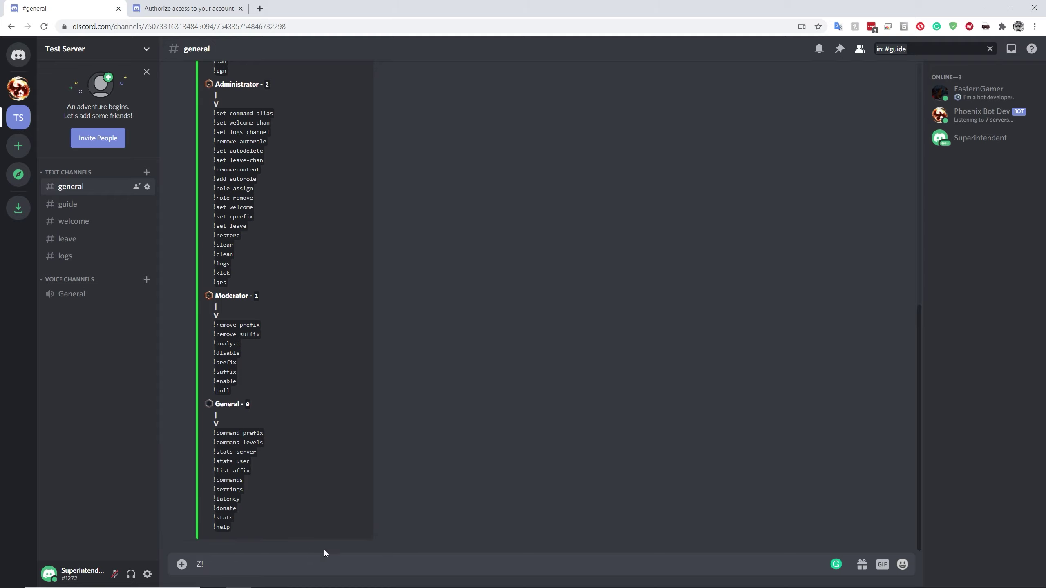
{"action": "type", "text": "settings"}
{"action": "key", "text": "Return"}
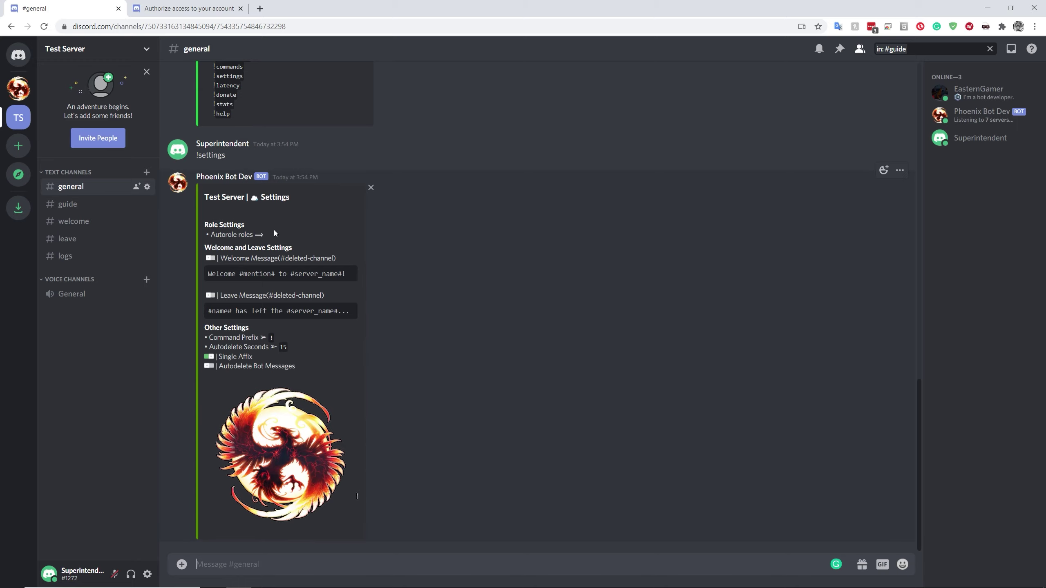
Review the settings summary in the Phoenix Bot Dev direct message and return to the Test Server.
{"action": "left_click", "coordinate": [18, 54]}
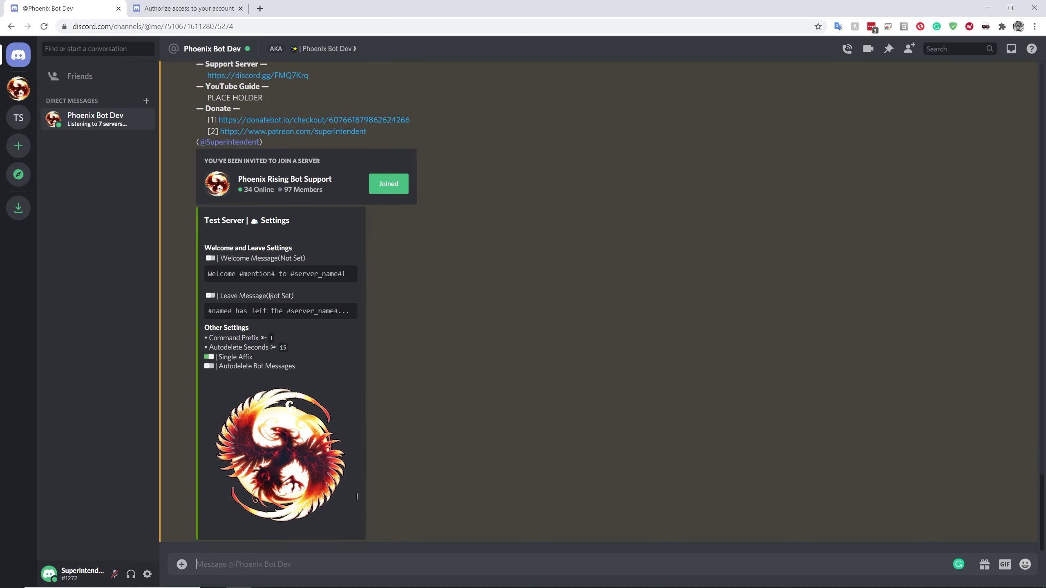
{"action": "left_click_drag", "start_coordinate": [195, 240], "coordinate": [343, 372]}
{"action": "left_click", "coordinate": [342, 368]}
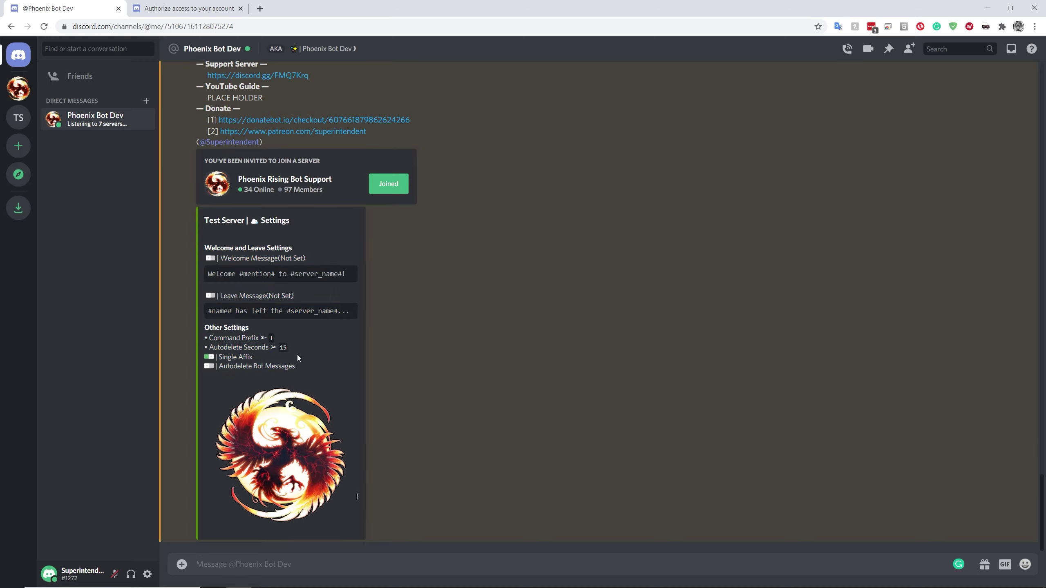
{"action": "left_click", "coordinate": [17, 118]}
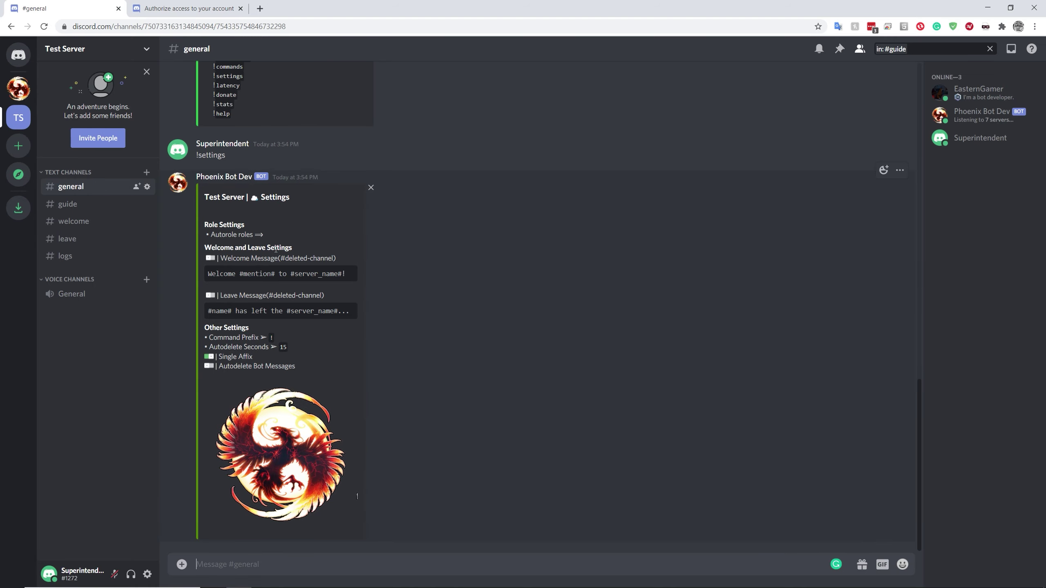
Copy !set role power from the guide channel and send it in general without leading spaces.
{"action": "left_click", "coordinate": [91, 207]}
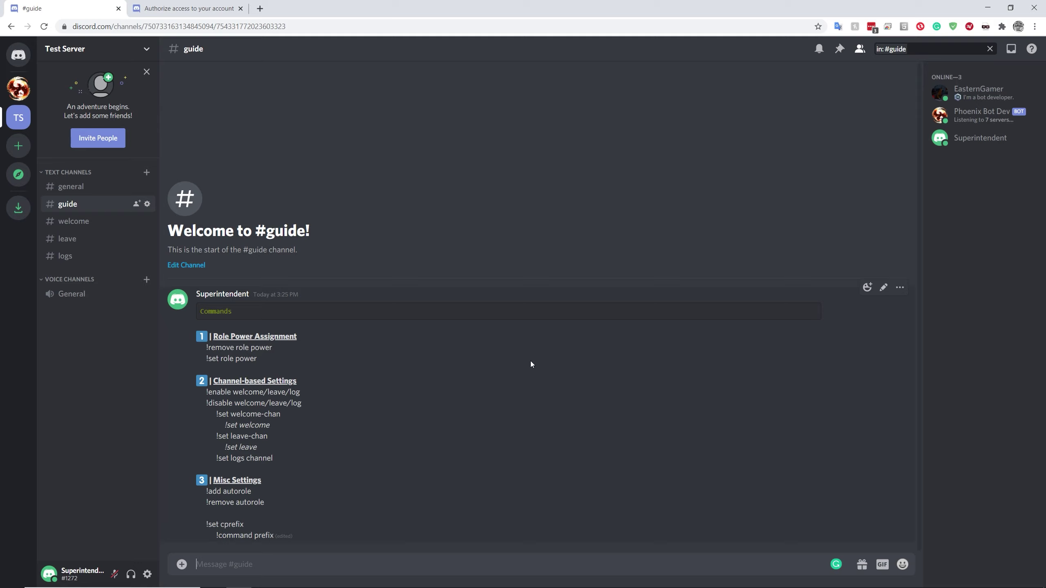
{"action": "left_click_drag", "start_coordinate": [258, 359], "coordinate": [192, 359]}
{"action": "key", "text": "ctrl+c"}
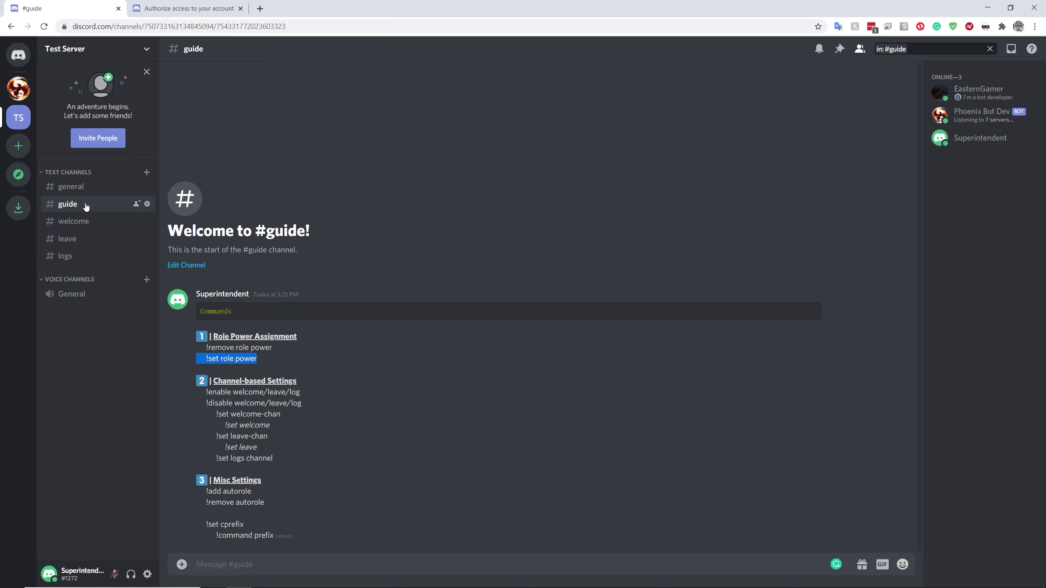
{"action": "left_click", "coordinate": [71, 186]}
{"action": "key", "text": "ctrl+v"}
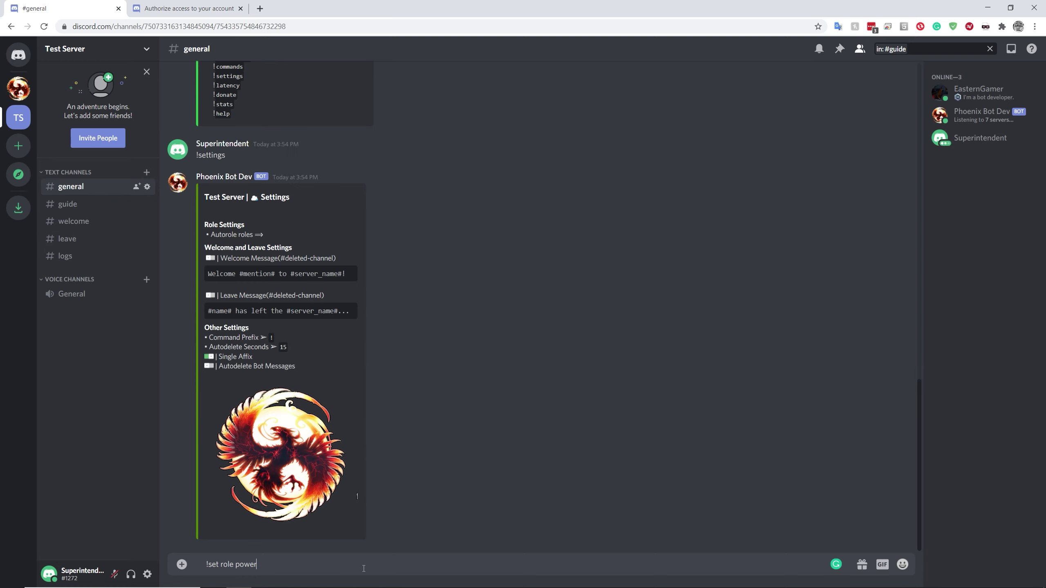
{"action": "left_click", "coordinate": [206, 572]}
{"action": "key", "text": "BackSpace"}
{"action": "key", "text": "BackSpace"}
{"action": "key", "text": "BackSpace"}
{"action": "key", "text": "BackSpace"}
{"action": "key", "text": "Return"}
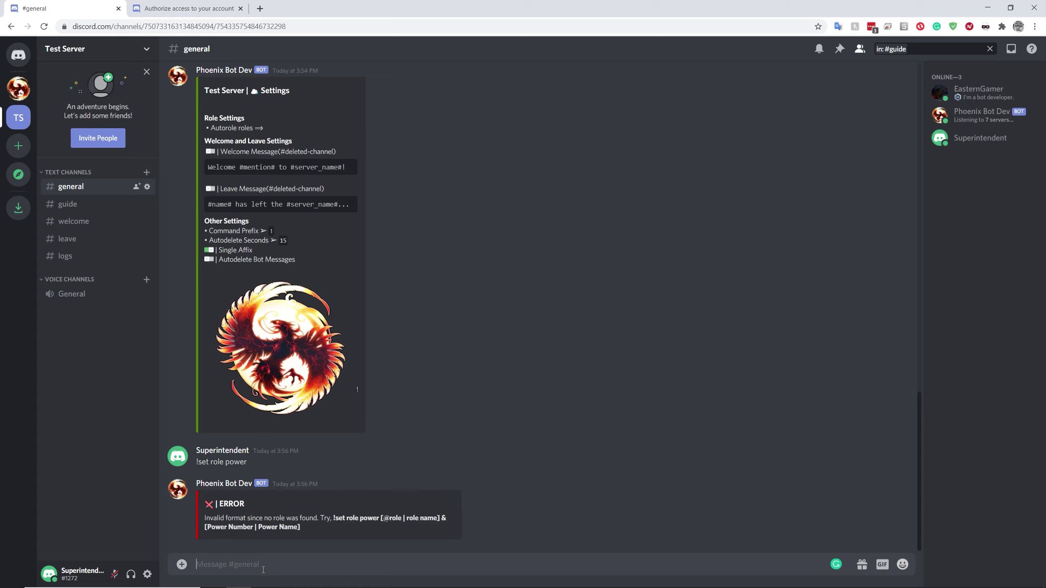
Examine the Role Settings in the bot's reply and the power names and numbers heading each group in the commands list.
{"action": "scroll", "coordinate": [253, 275], "scroll_direction": "up", "scroll_amount": 3}
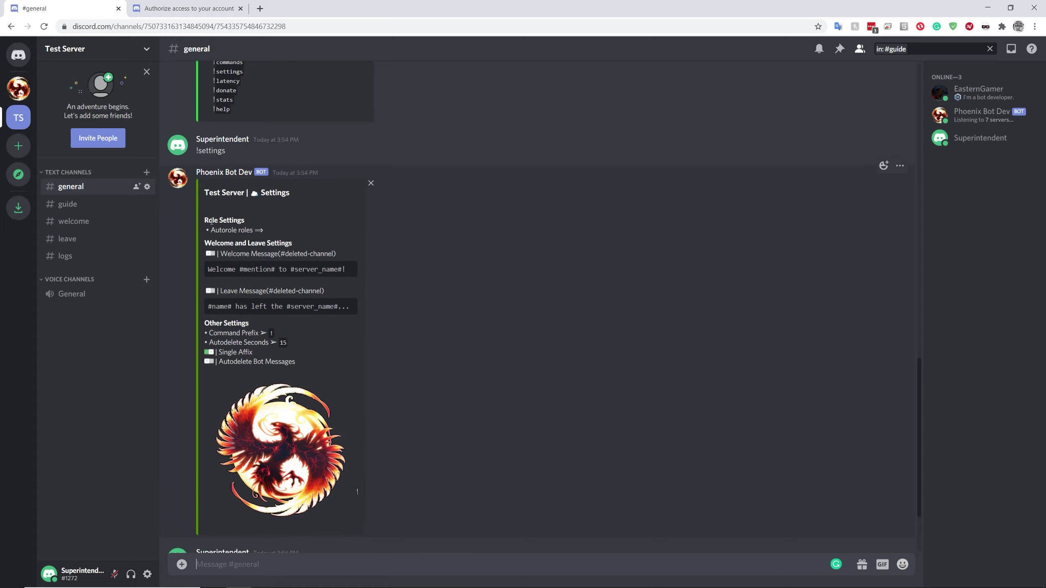
{"action": "left_click_drag", "start_coordinate": [205, 218], "coordinate": [271, 231]}
{"action": "left_click", "coordinate": [272, 231]}
{"action": "scroll", "coordinate": [302, 311], "scroll_direction": "down", "scroll_amount": 3}
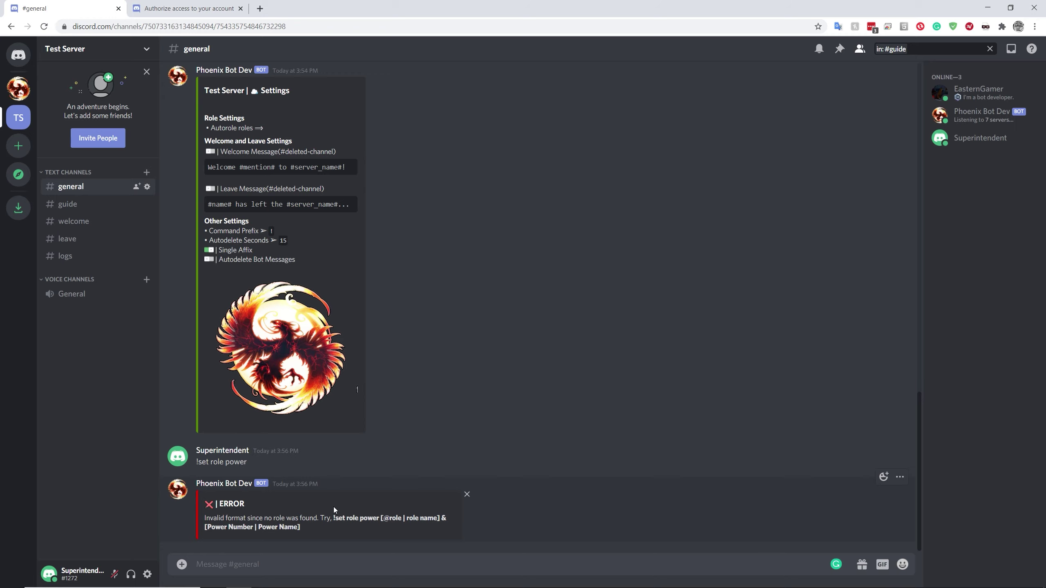
{"action": "scroll", "coordinate": [316, 327], "scroll_direction": "up", "scroll_amount": 20}
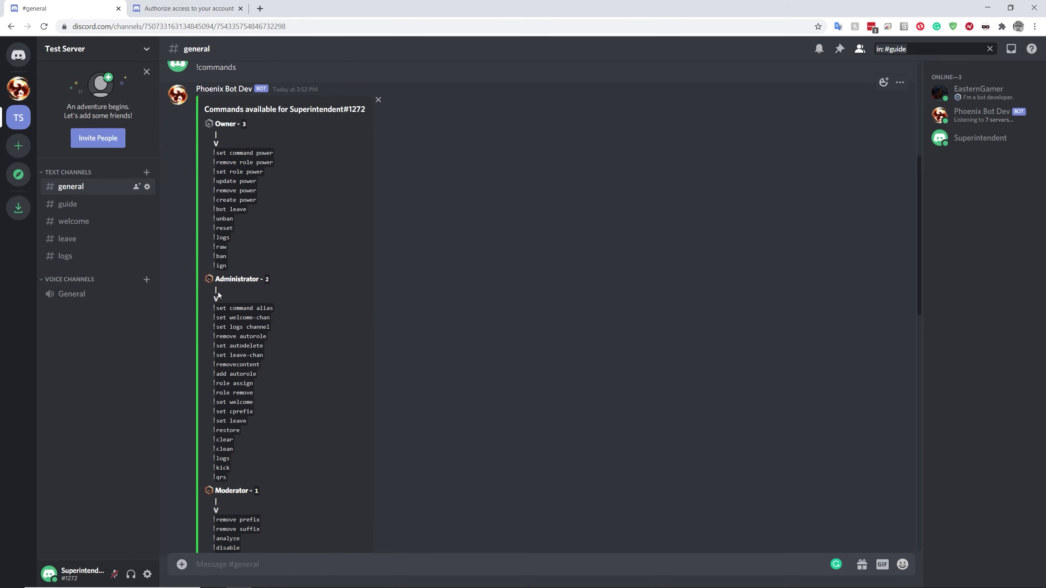
{"action": "triple_click", "coordinate": [271, 282]}
{"action": "left_click", "coordinate": [350, 299]}
{"action": "scroll", "coordinate": [371, 369], "scroll_direction": "down", "scroll_amount": 20}
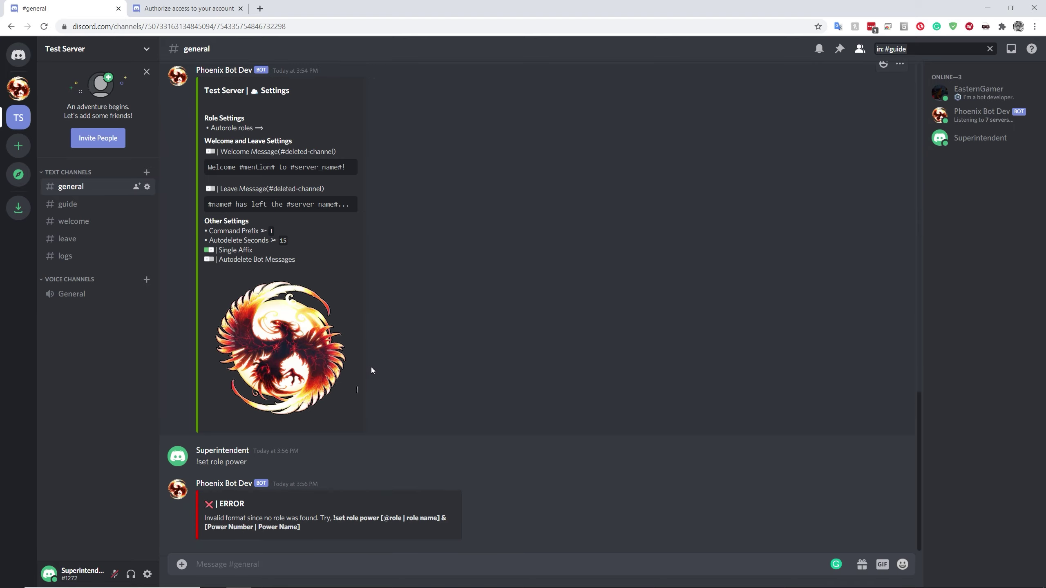
{"action": "scroll", "coordinate": [476, 317], "scroll_direction": "up", "scroll_amount": 20}
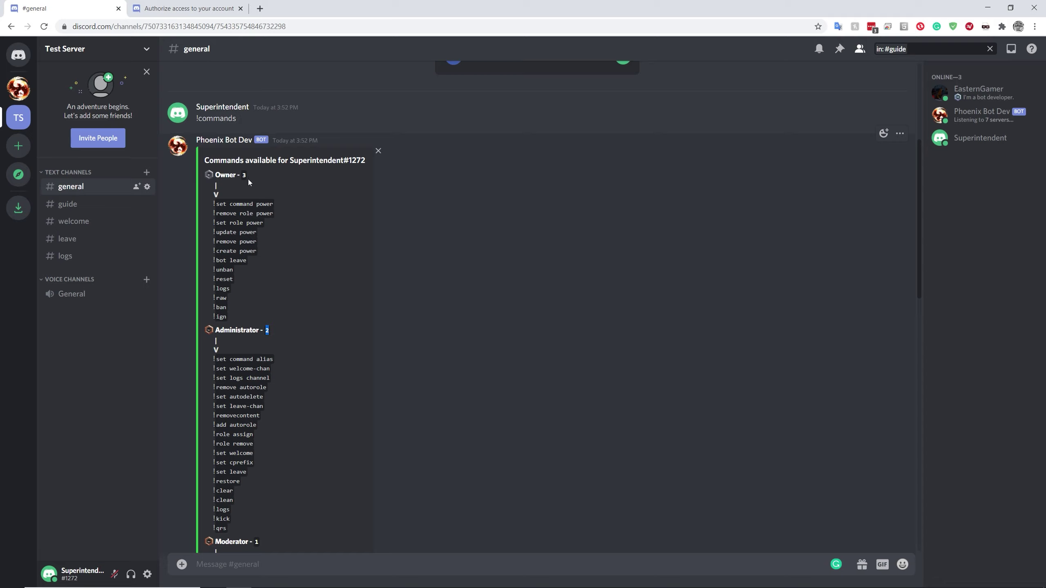
{"action": "scroll", "coordinate": [243, 431], "scroll_direction": "down", "scroll_amount": 15}
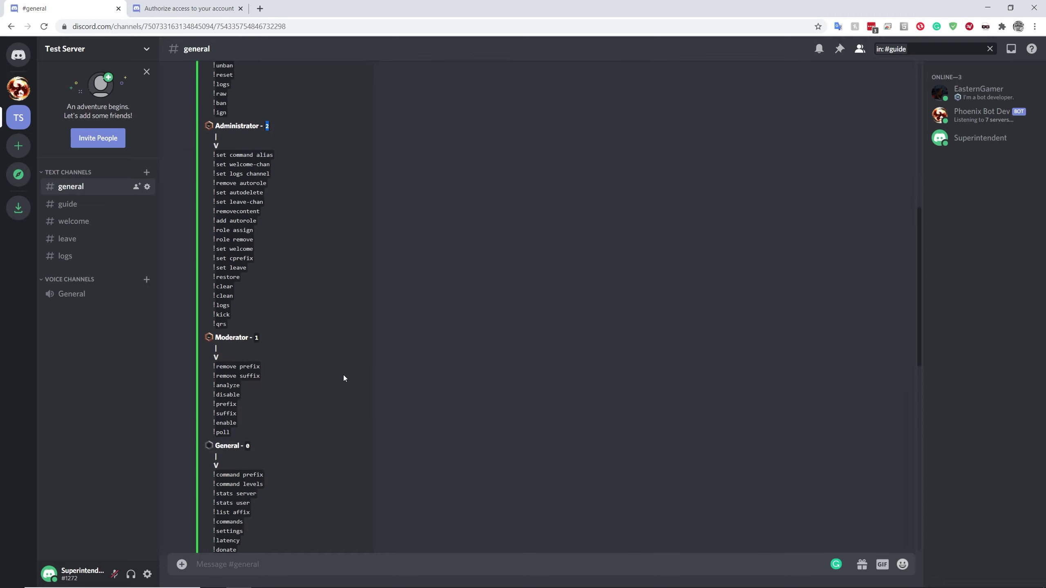
{"action": "scroll", "coordinate": [391, 361], "scroll_direction": "down", "scroll_amount": 1}
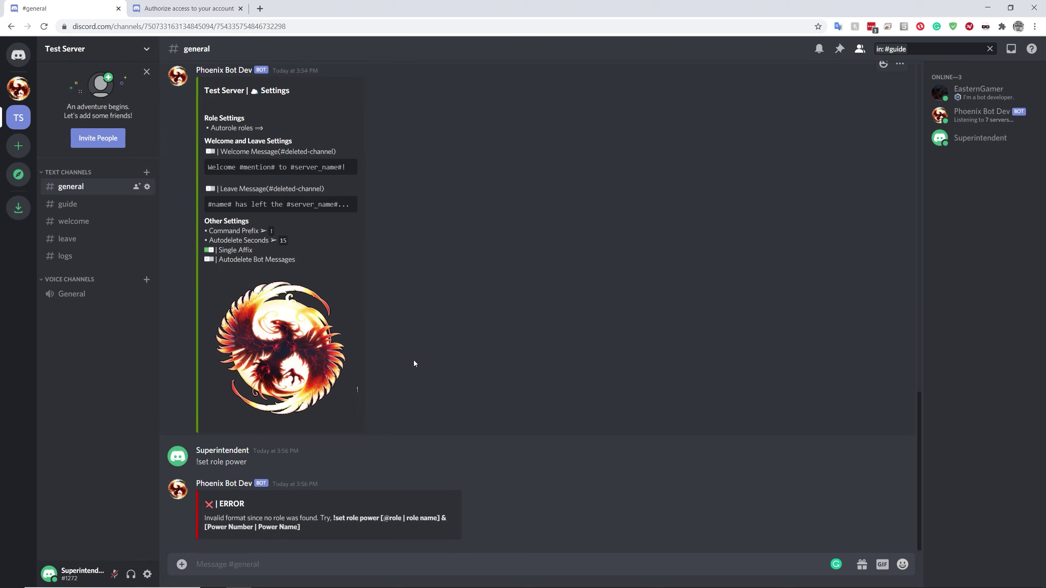
Review the General group of the commands list and send !command levels to request an explanation of the levels.
{"action": "scroll", "coordinate": [416, 373], "scroll_direction": "up", "scroll_amount": 10}
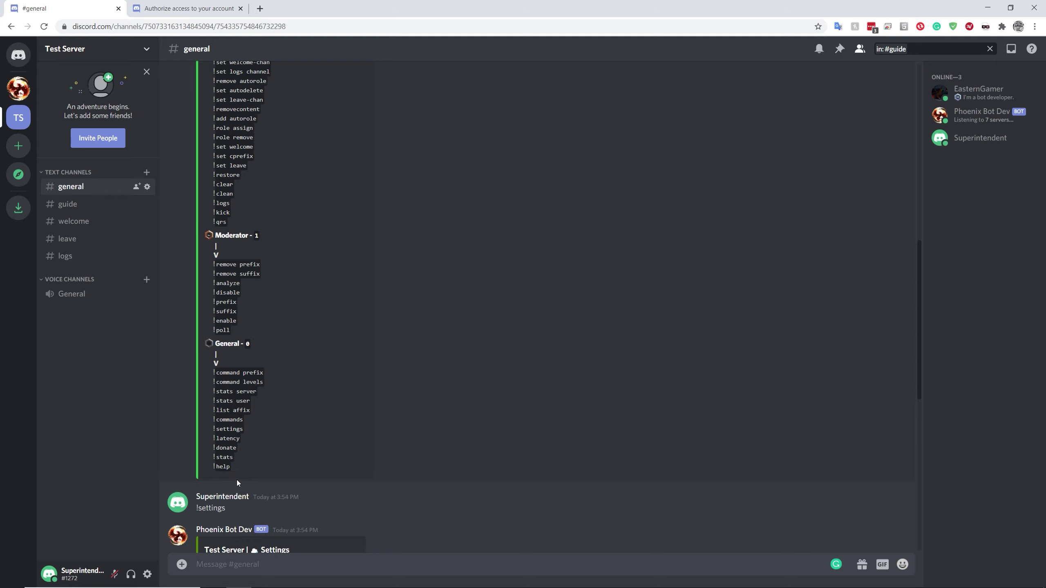
{"action": "left_click_drag", "start_coordinate": [237, 480], "coordinate": [203, 341]}
{"action": "left_click", "coordinate": [322, 381]}
{"action": "scroll", "coordinate": [293, 414], "scroll_direction": "down", "scroll_amount": 8}
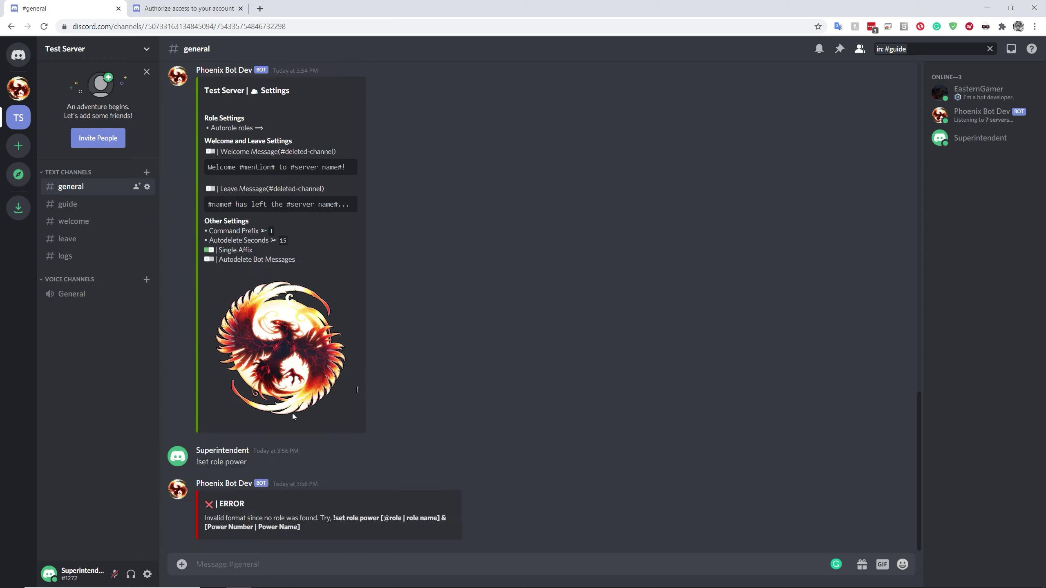
{"action": "scroll", "coordinate": [299, 409], "scroll_direction": "up", "scroll_amount": 4}
{"action": "scroll", "coordinate": [297, 399], "scroll_direction": "up", "scroll_amount": 8}
{"action": "scroll", "coordinate": [298, 400], "scroll_direction": "down", "scroll_amount": 7}
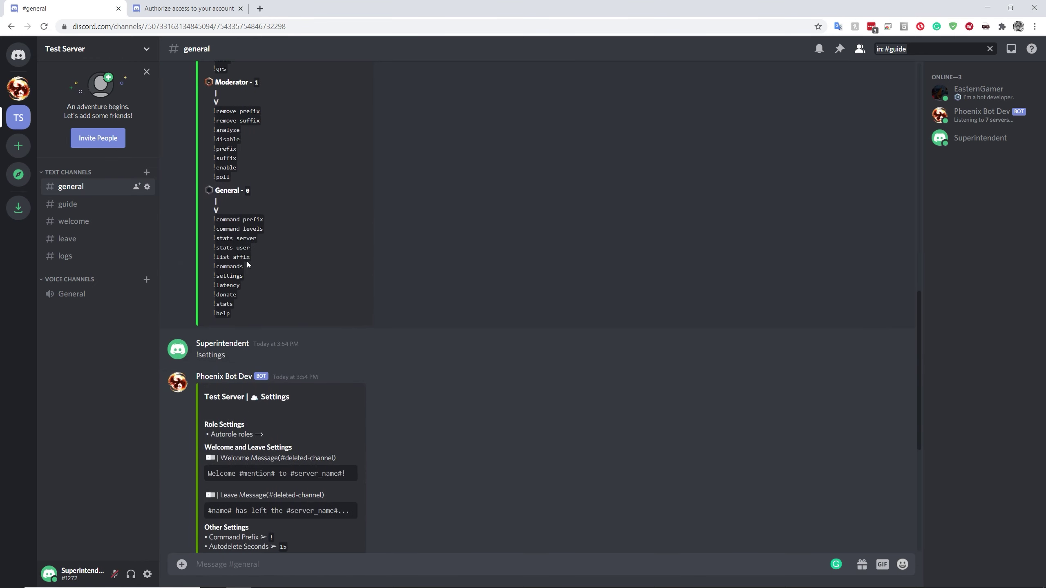
{"action": "type", "text": "!command levels"}
{"action": "key", "text": "Return"}
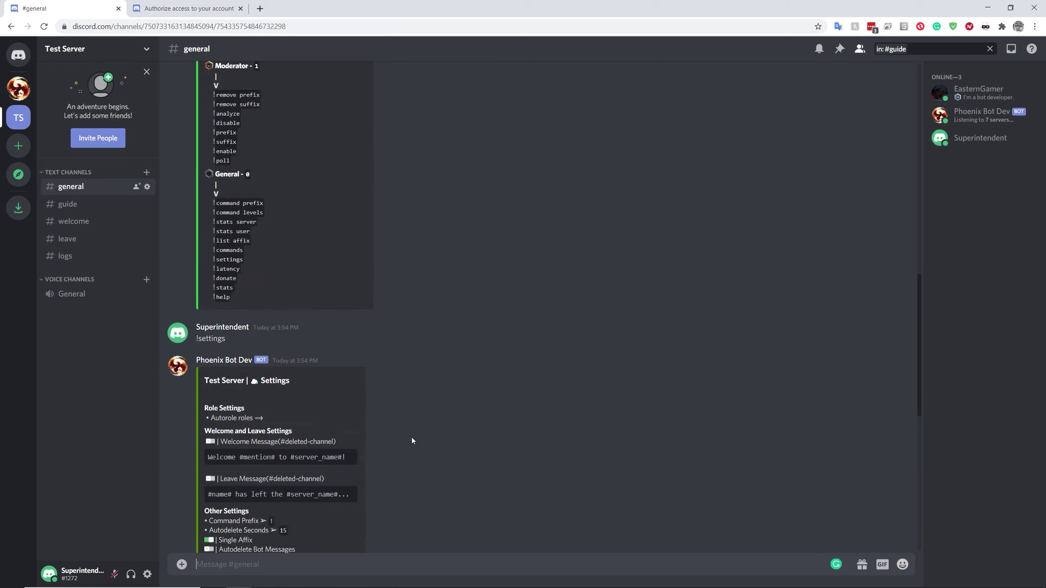
{"action": "scroll", "coordinate": [411, 436], "scroll_direction": "down", "scroll_amount": 9}
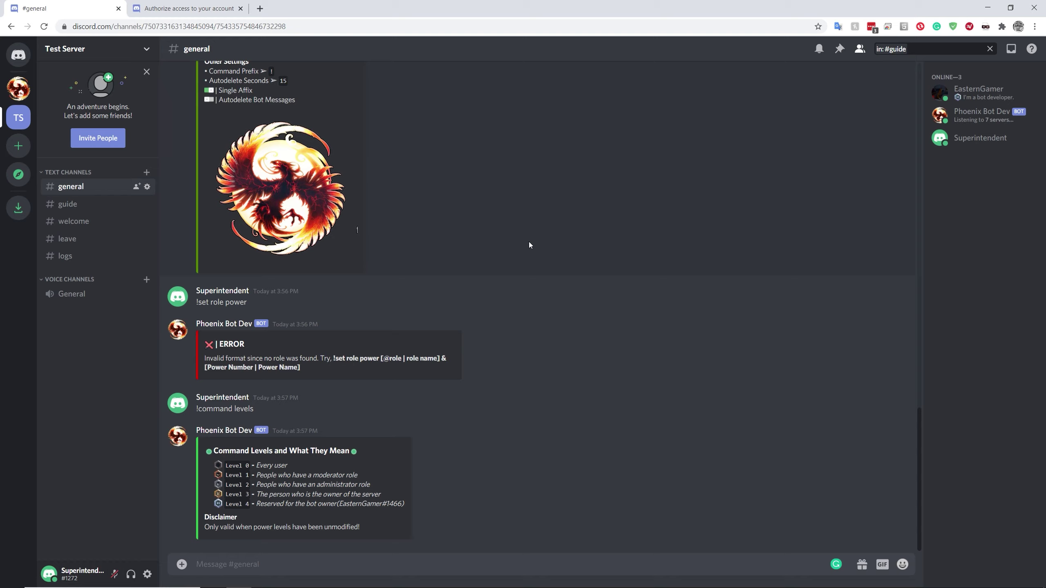
Try to assign the Owner power to the Owner role by name with !set role power Owner Owner.
{"action": "type", "text": "!z"}
{"action": "type", "text": "et role power"}
{"action": "type", "text": " Owner"}
{"action": "type", "text": " Owner"}
{"action": "scroll", "coordinate": [529, 242], "scroll_direction": "up", "scroll_amount": 15}
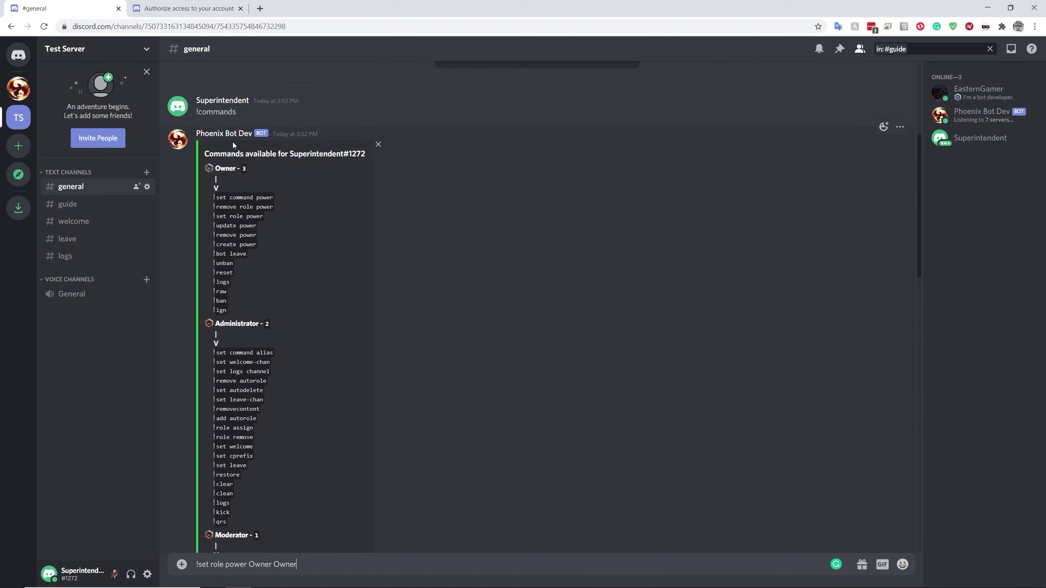
{"action": "scroll", "coordinate": [349, 260], "scroll_direction": "down", "scroll_amount": 15}
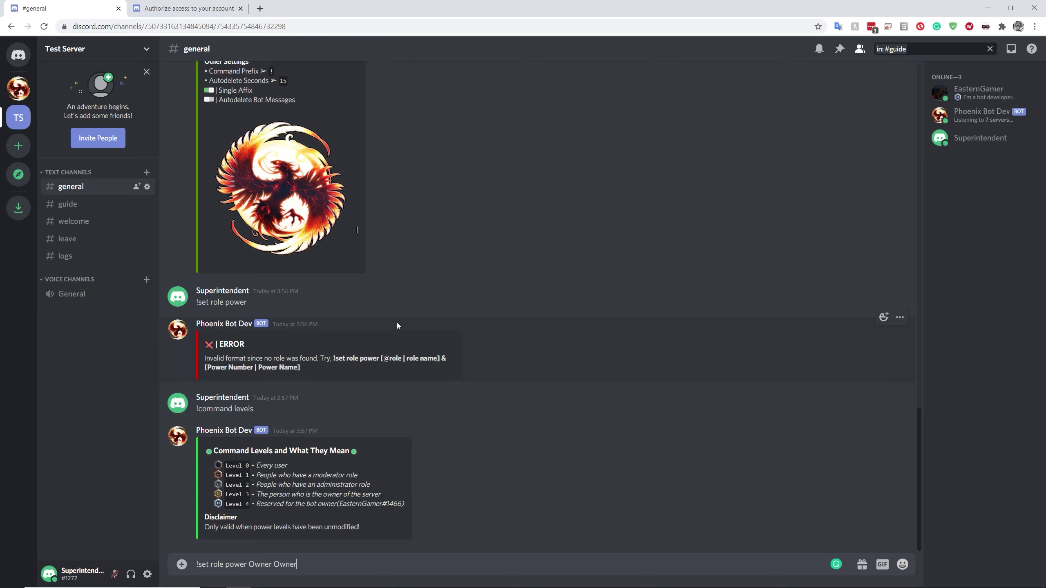
{"action": "key", "text": "Return"}
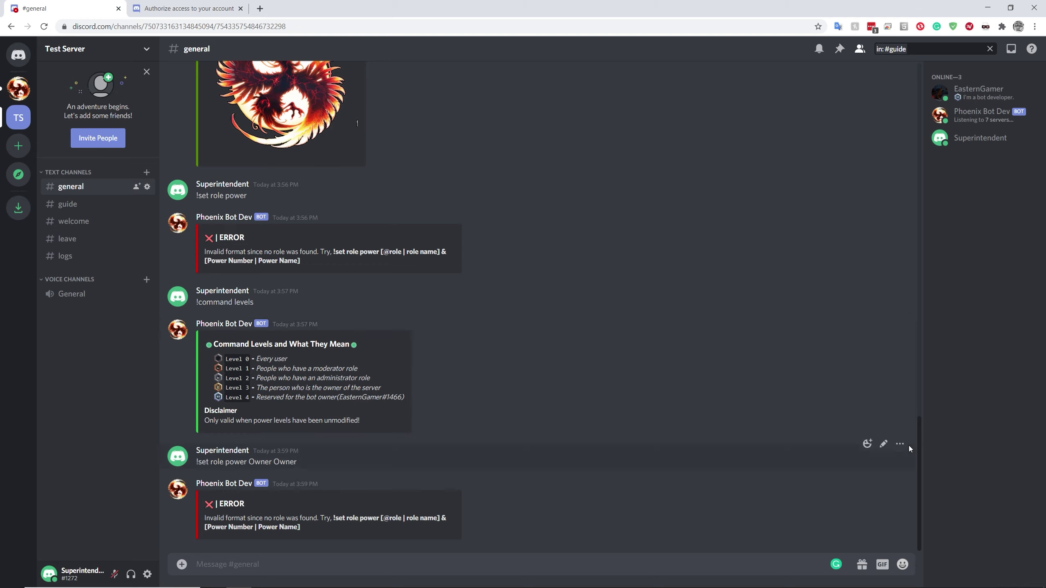
Reuse the previous command text with the power number instead of its name and send !set role power Owner 3.
{"action": "left_click", "coordinate": [888, 450]}
{"action": "key", "text": "ctrl+a"}
{"action": "key", "text": "ctrl+c"}
{"action": "left_click", "coordinate": [315, 572]}
{"action": "key", "text": "ctrl+v"}
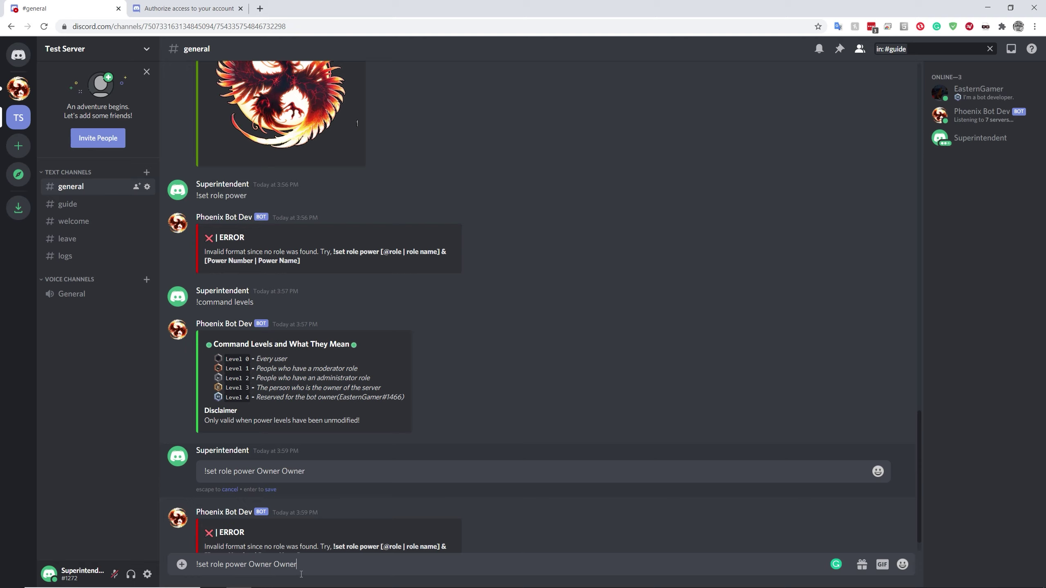
{"action": "key", "text": "BackSpace"}
{"action": "key", "text": "BackSpace"}
{"action": "key", "text": "BackSpace"}
{"action": "key", "text": "BackSpace"}
{"action": "key", "text": "BackSpace"}
{"action": "type", "text": "3"}
{"action": "key", "text": "Return"}
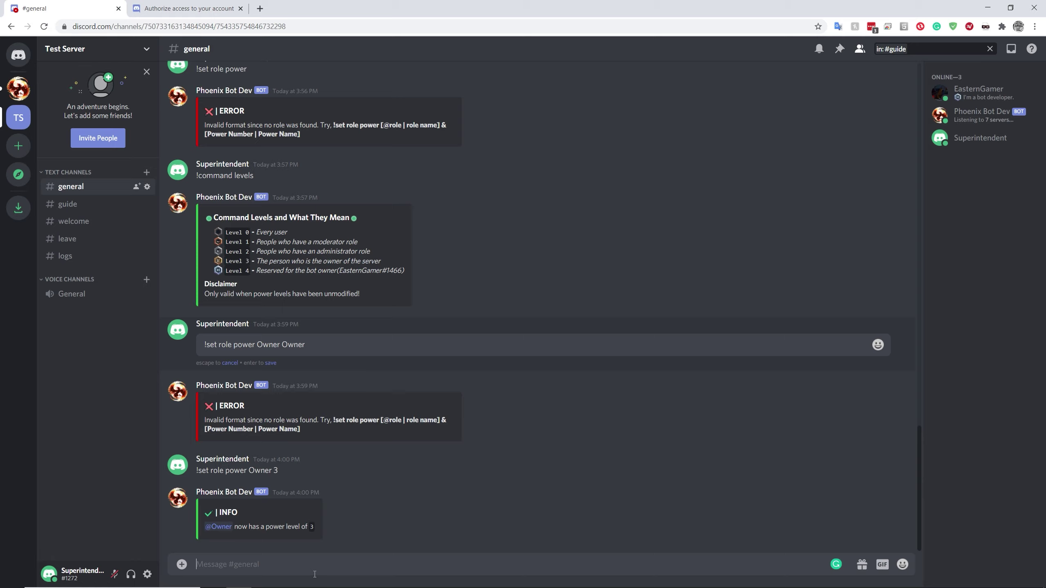
Try to assign the Administrator power by name with !set role power Admin Administrator, checking the power and role names before sending.
{"action": "type", "text": "!set role power Admin Administrator"}
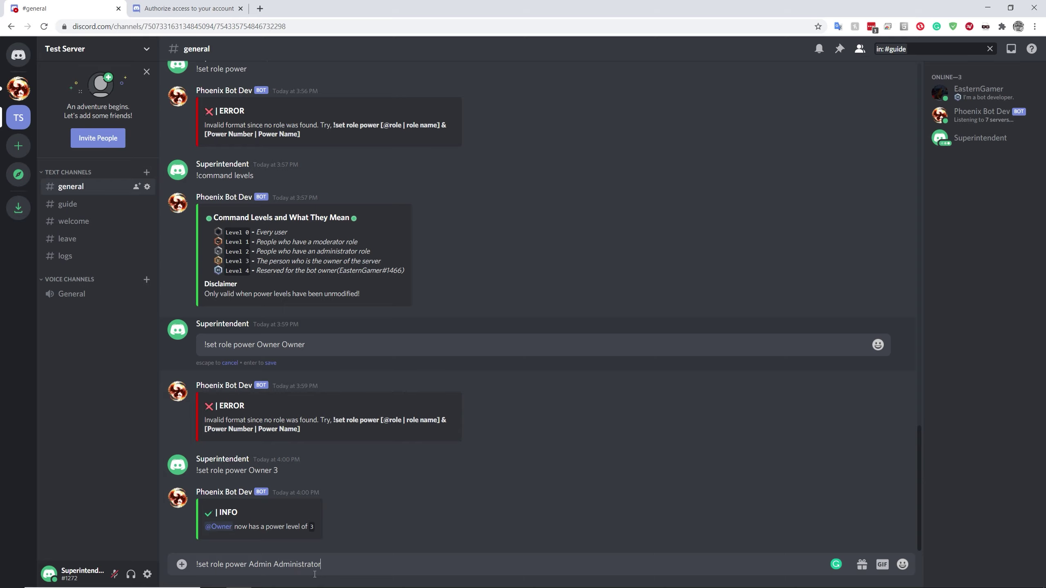
{"action": "scroll", "coordinate": [245, 225], "scroll_direction": "up", "scroll_amount": 10}
{"action": "scroll", "coordinate": [243, 223], "scroll_direction": "up", "scroll_amount": 8}
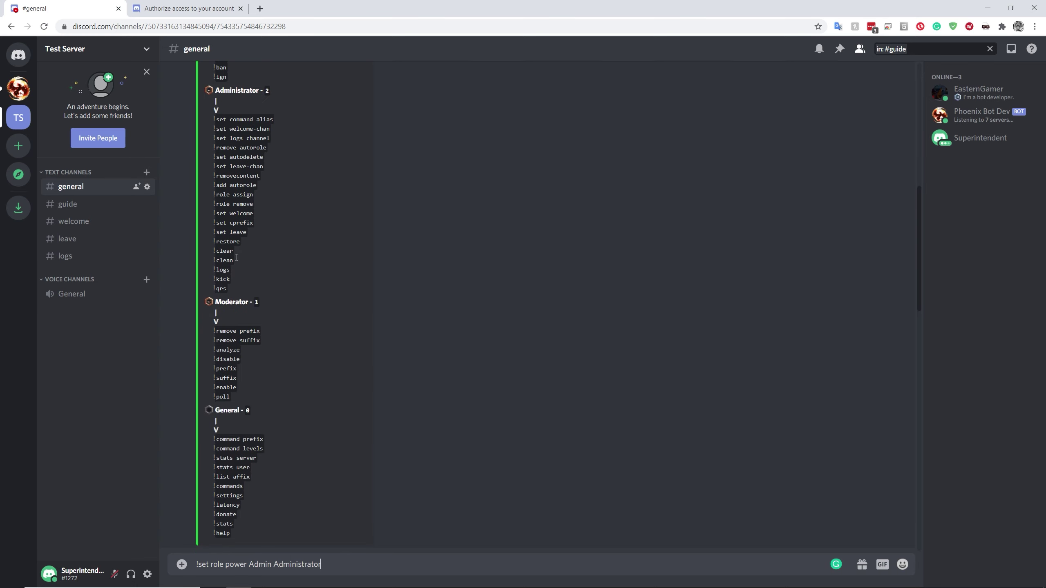
{"action": "scroll", "coordinate": [258, 244], "scroll_direction": "down", "scroll_amount": 15}
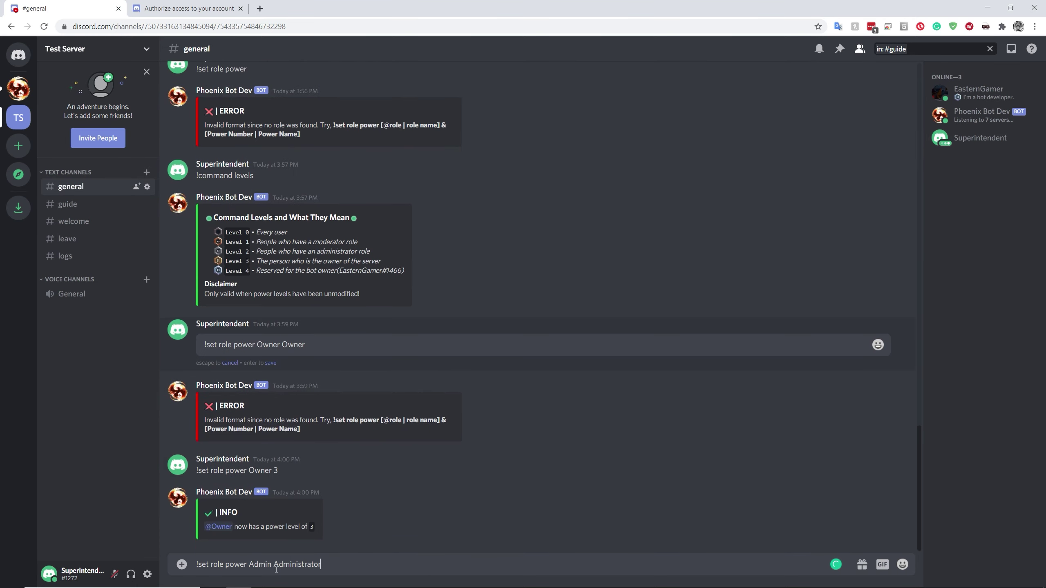
{"action": "double_click", "coordinate": [262, 571]}
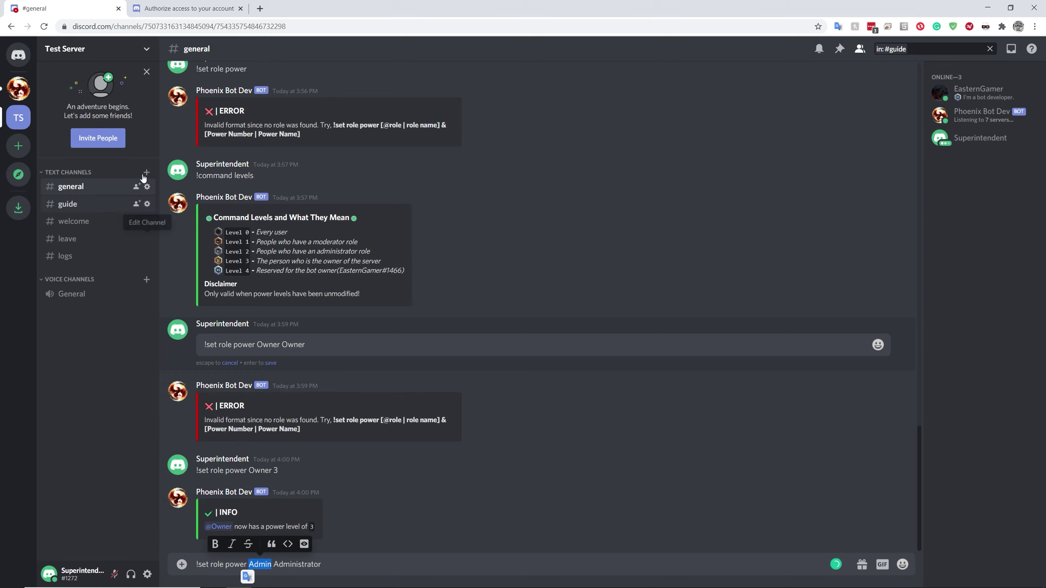
{"action": "left_click", "coordinate": [94, 48]}
{"action": "left_click", "coordinate": [99, 112]}
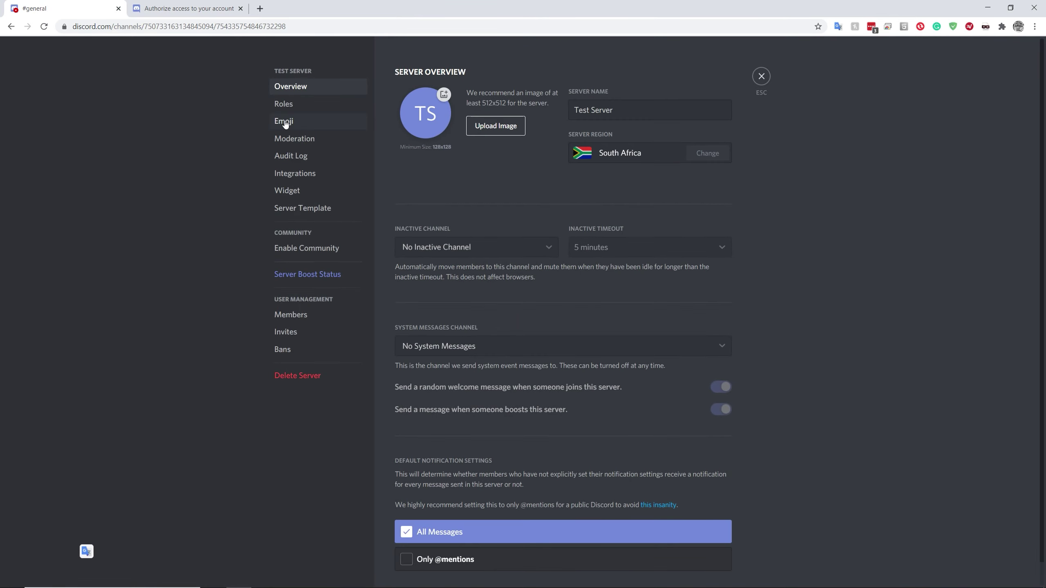
{"action": "left_click", "coordinate": [283, 104]}
{"action": "key", "text": "Escape"}
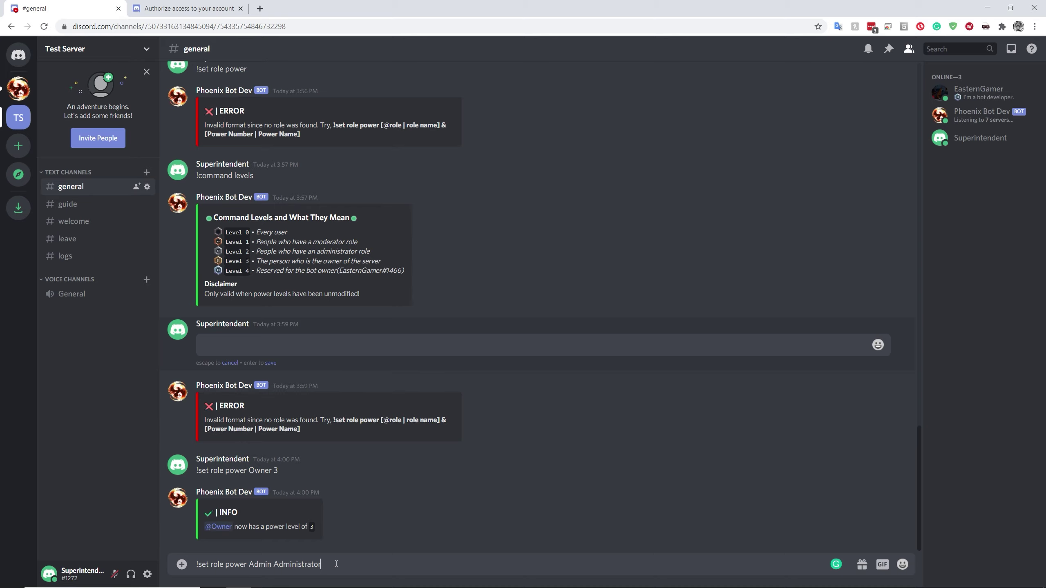
{"action": "key", "text": "Return"}
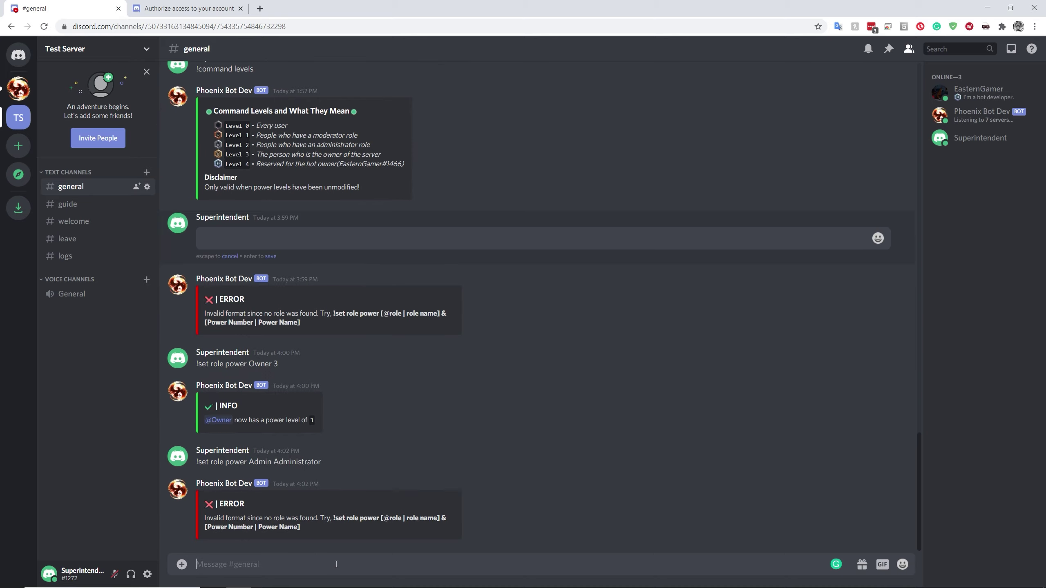
Reuse the text of the last sent command with the power number instead of its name and send !set role power Admin 2.
{"action": "key", "text": "ctrl+v"}
{"action": "key", "text": "Escape"}
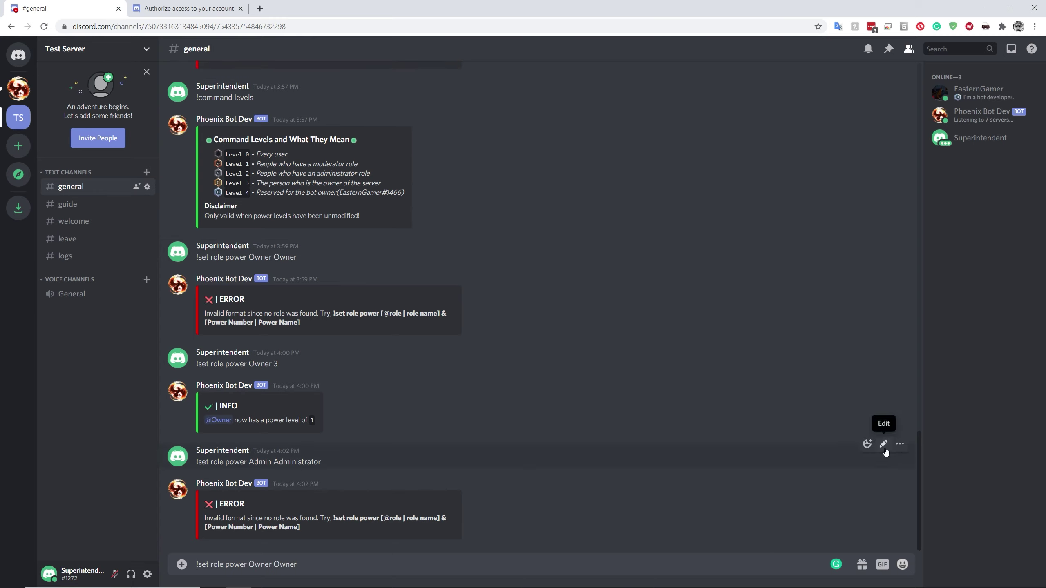
{"action": "left_click", "coordinate": [885, 448]}
{"action": "key", "text": "ctrl+a"}
{"action": "key", "text": "ctrl+c"}
{"action": "left_click", "coordinate": [385, 564]}
{"action": "key", "text": "ctrl+a"}
{"action": "key", "text": "ctrl+v"}
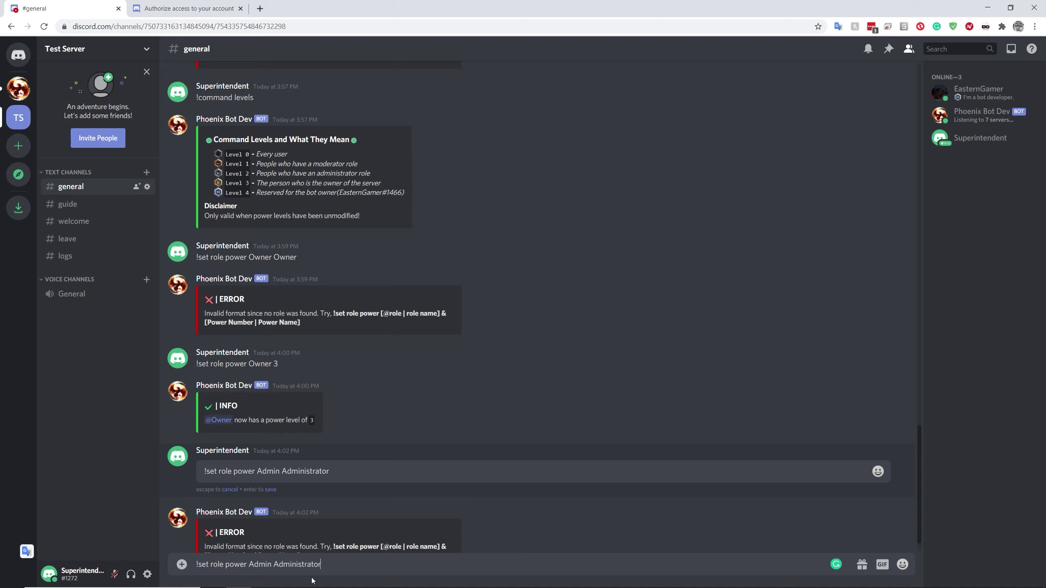
{"action": "key", "text": "BackSpace"}
{"action": "key", "text": "BackSpace"}
{"action": "key", "text": "BackSpace"}
{"action": "key", "text": "BackSpace"}
{"action": "key", "text": "BackSpace"}
{"action": "key", "text": "BackSpace"}
{"action": "key", "text": "BackSpace"}
{"action": "key", "text": "BackSpace"}
{"action": "key", "text": "BackSpace"}
{"action": "key", "text": "BackSpace"}
{"action": "key", "text": "BackSpace"}
{"action": "key", "text": "BackSpace"}
{"action": "key", "text": "BackSpace"}
{"action": "type", "text": "2"}
{"action": "key", "text": "Return"}
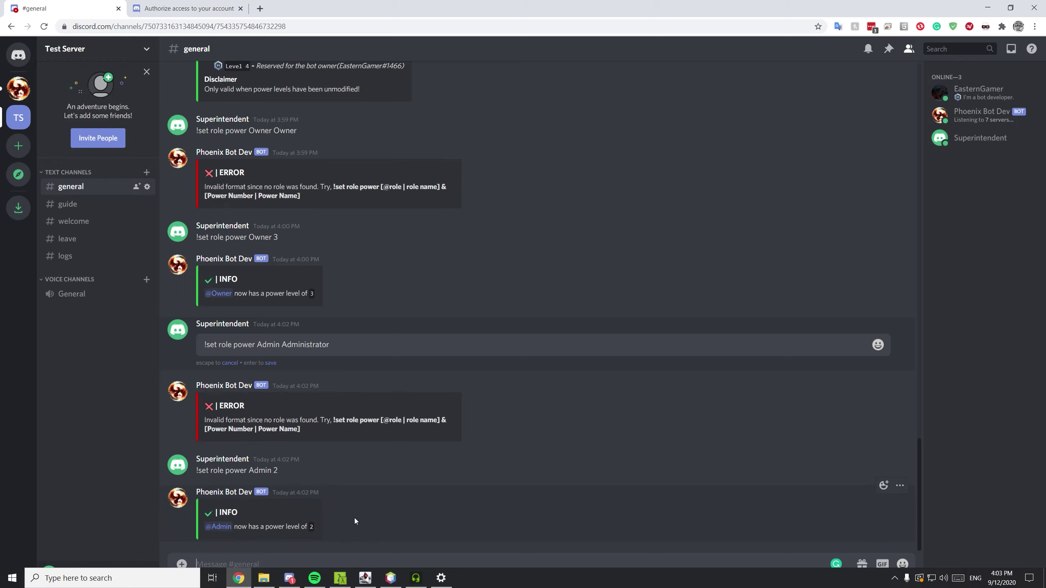
{"action": "key", "text": "ctrl+v"}
{"action": "key", "text": "Left"}
{"action": "key", "text": "Left"}
{"action": "key", "text": "Left"}
{"action": "key", "text": "Left"}
{"action": "key", "text": "Left"}
{"action": "key", "text": "Left"}
{"action": "key", "text": "Left"}
{"action": "key", "text": "Left"}
{"action": "key", "text": "Left"}
{"action": "key", "text": "Left"}
{"action": "key", "text": "Left"}
{"action": "key", "text": "Left"}
{"action": "key", "text": "Left"}
{"action": "key", "text": "Left"}
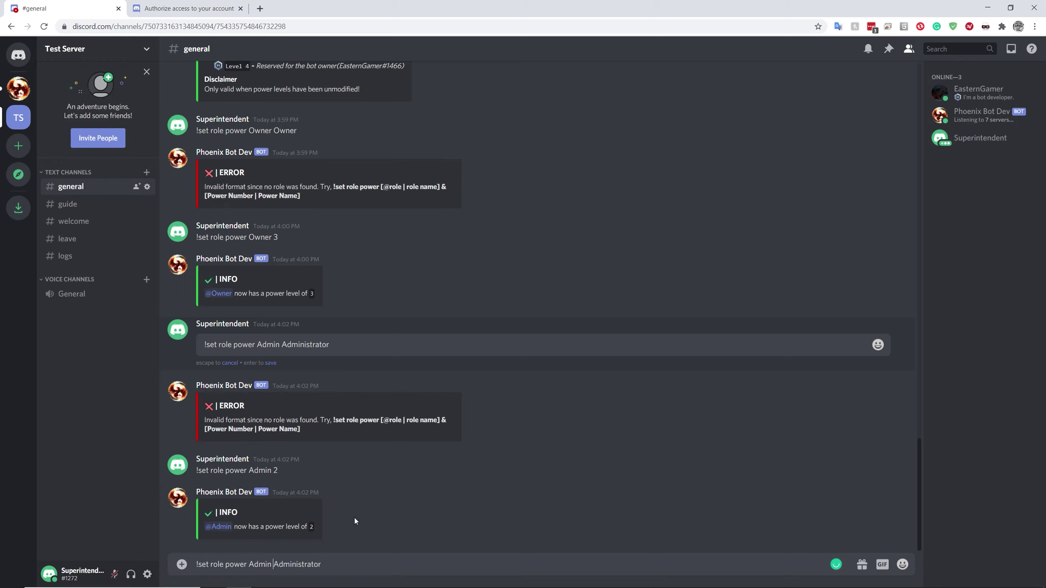
{"action": "key", "text": "BackSpace"}
{"action": "key", "text": "BackSpace"}
{"action": "key", "text": "BackSpace"}
{"action": "key", "text": "BackSpace"}
{"action": "key", "text": "BackSpace"}
{"action": "type", "text": "@"}
{"action": "left_click", "coordinate": [357, 520]}
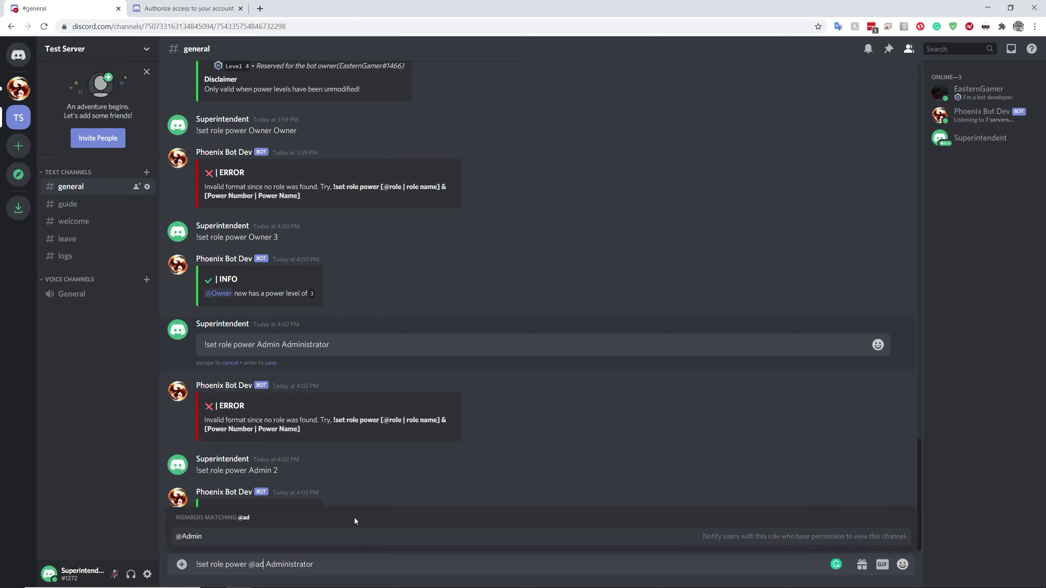
{"action": "key", "text": "Return"}
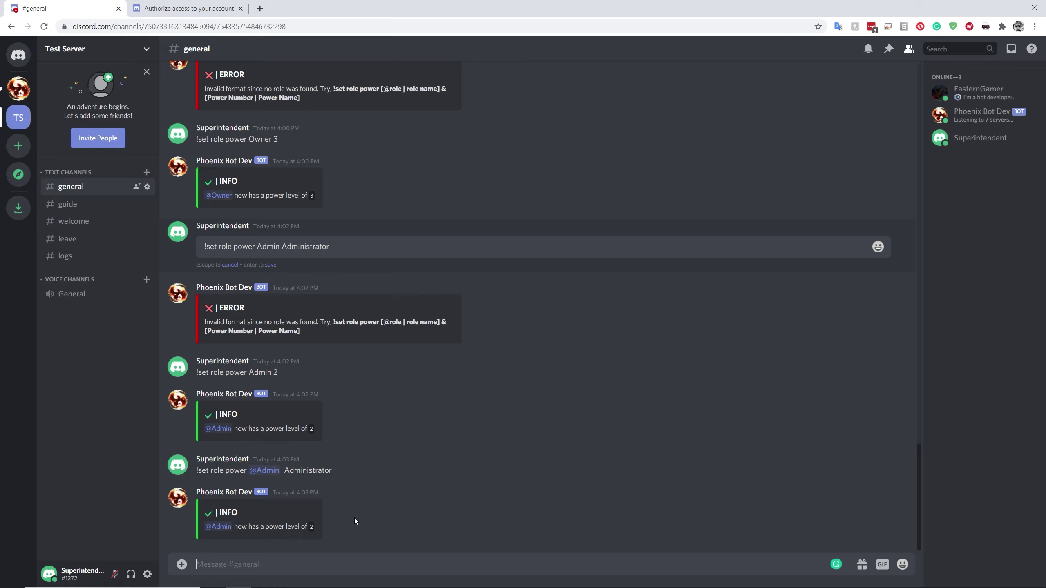
Cancel the open message edit and copy the !remove role power command from the guide channel into a new message in general.
{"action": "scroll", "coordinate": [355, 518], "scroll_direction": "up", "scroll_amount": 5}
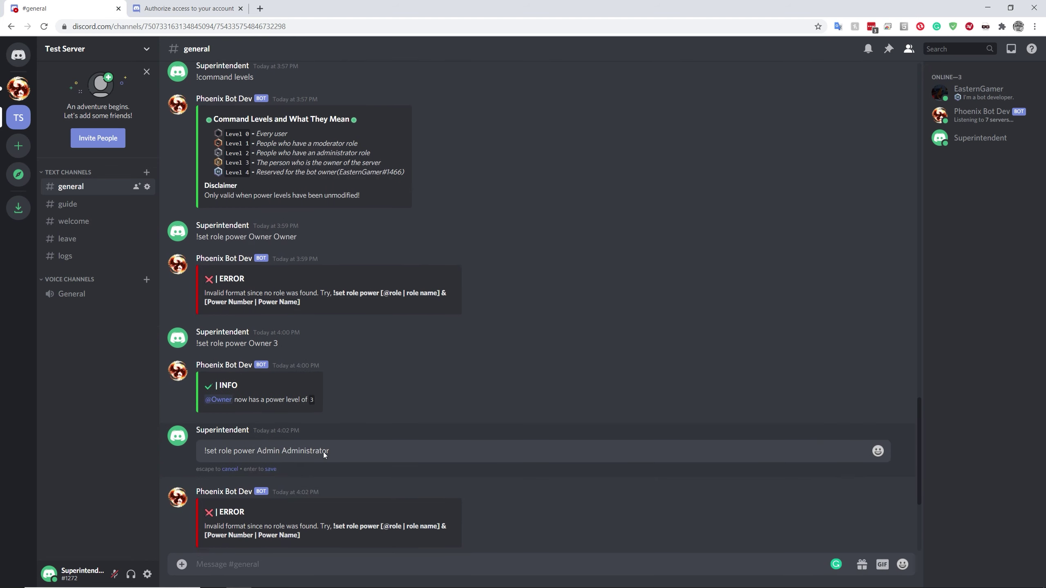
{"action": "left_click", "coordinate": [229, 469]}
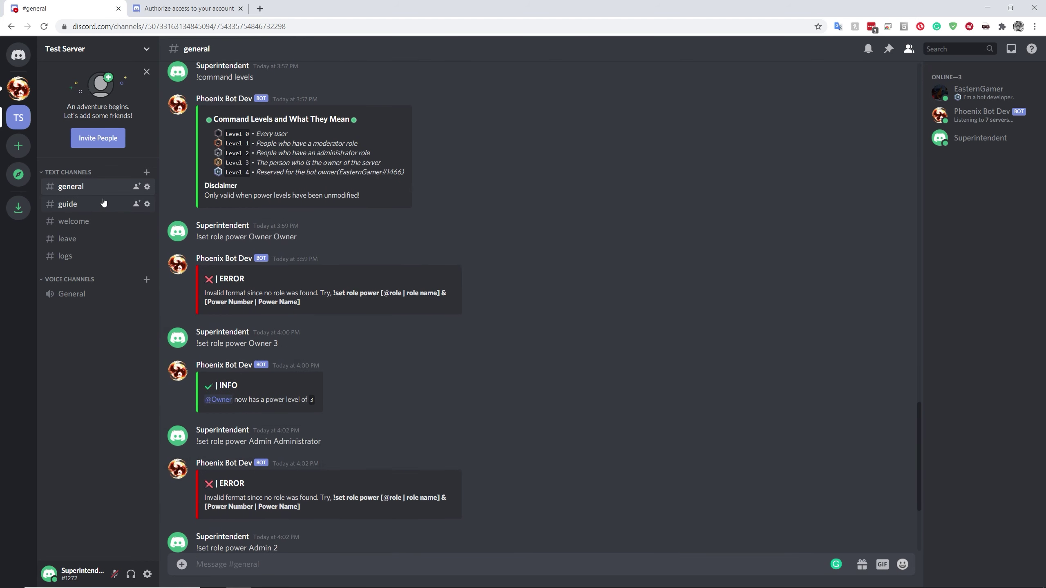
{"action": "left_click", "coordinate": [93, 209]}
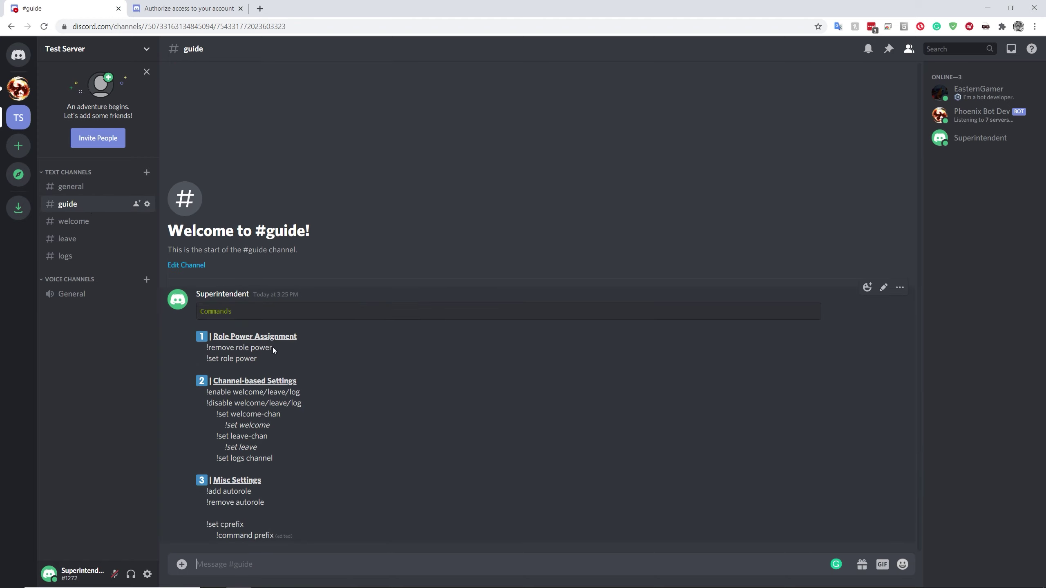
{"action": "left_click_drag", "start_coordinate": [273, 347], "coordinate": [206, 348]}
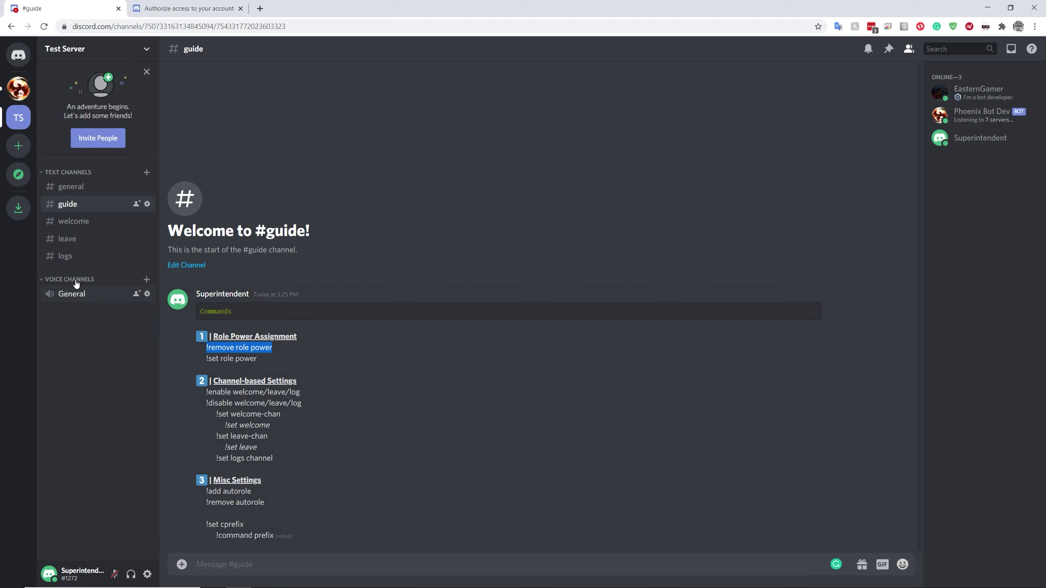
{"action": "left_click", "coordinate": [72, 187]}
{"action": "key", "text": "ctrl+v"}
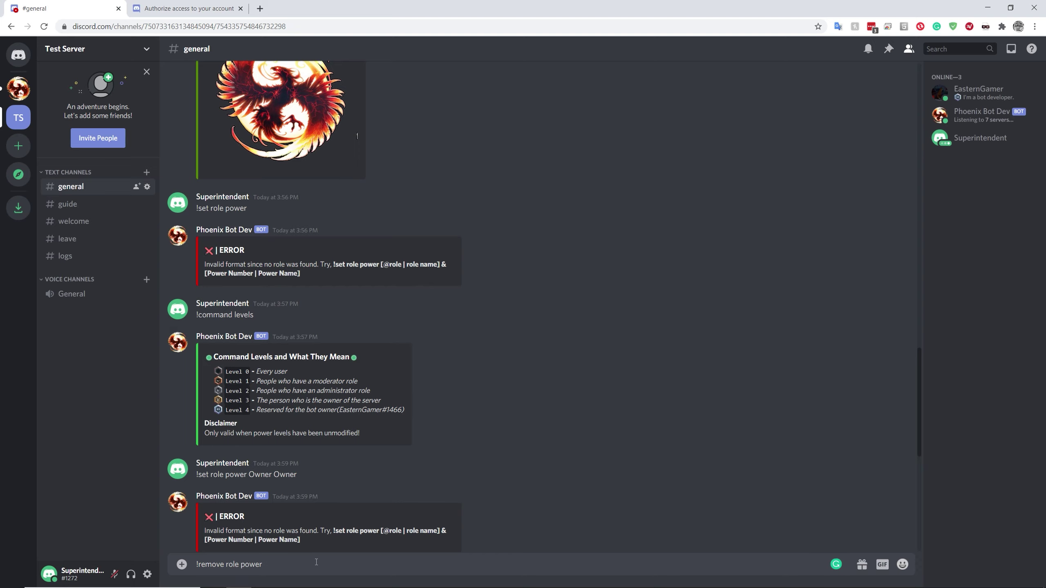
Replace the drafted command with !settings and send it to list the server's current role settings.
{"action": "scroll", "coordinate": [255, 444], "scroll_direction": "up", "scroll_amount": 3}
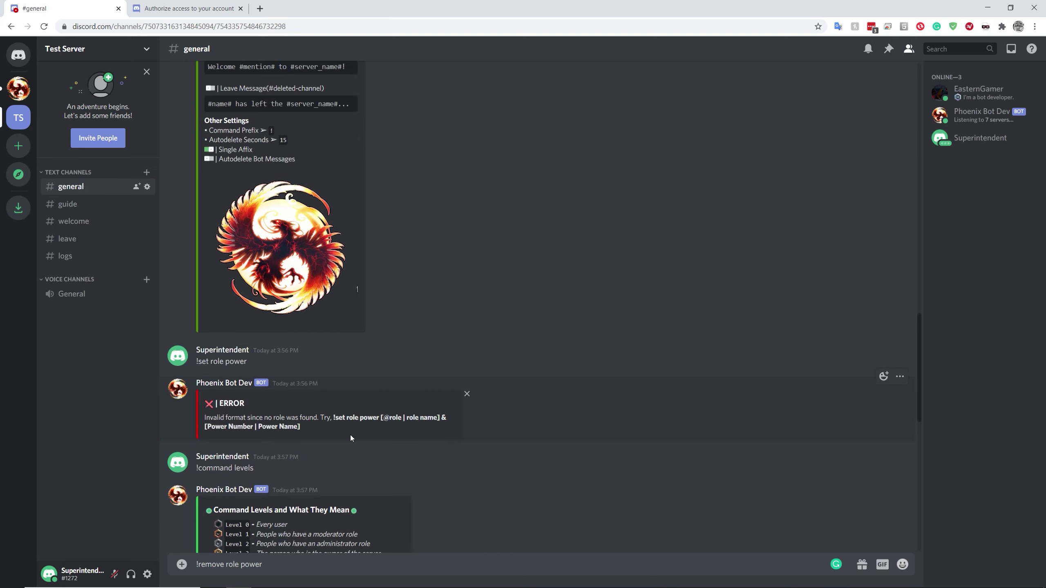
{"action": "key", "text": "ctrl+a"}
{"action": "key", "text": "BackSpace"}
{"action": "type", "text": "!settings"}
{"action": "key", "text": "Return"}
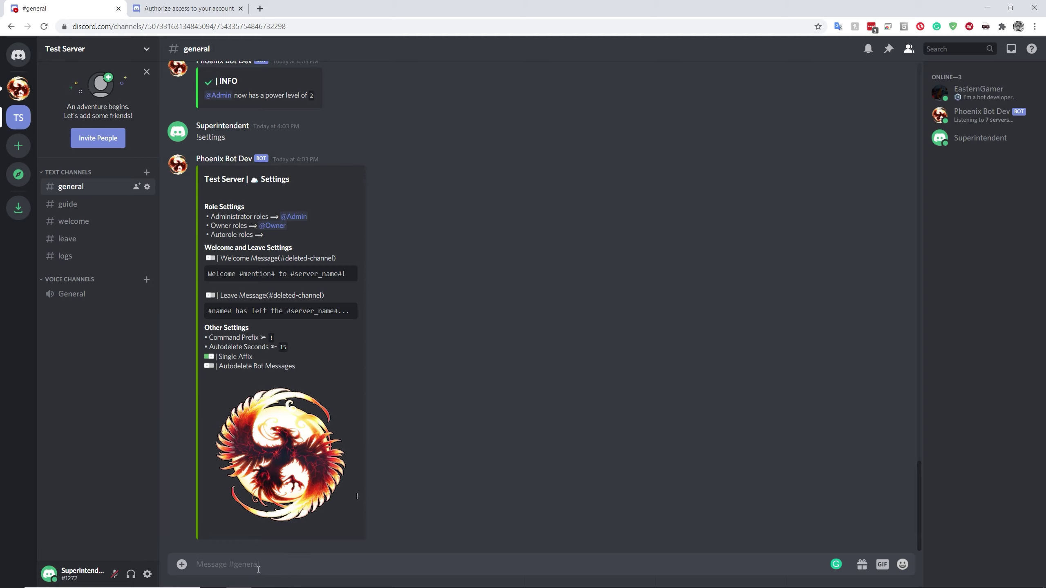
{"action": "type", "text": "!remove role power @o"}
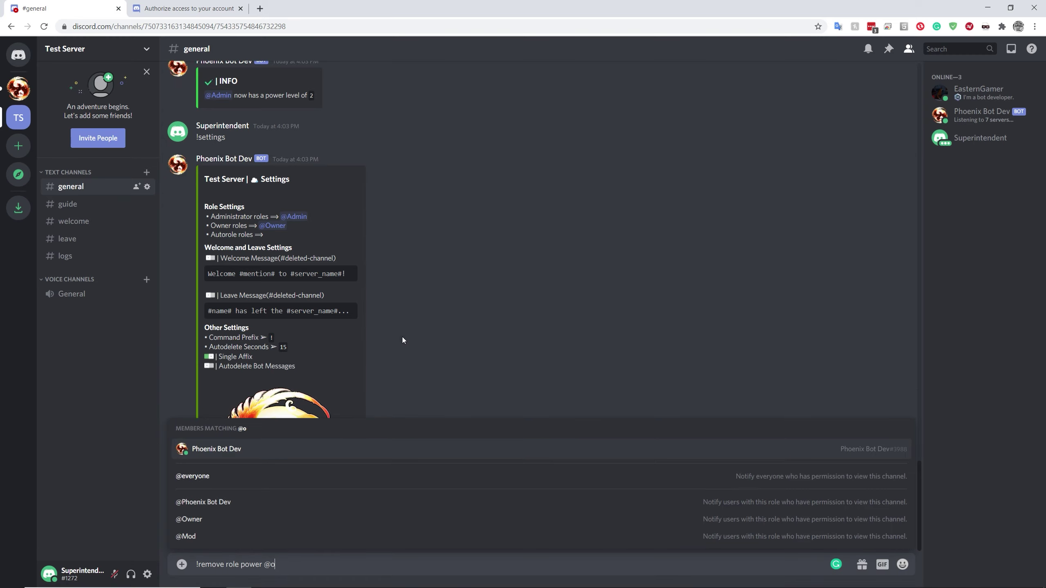
{"action": "key", "text": "Down"}
{"action": "key", "text": "Down"}
{"action": "key", "text": "Down"}
{"action": "key", "text": "Return"}
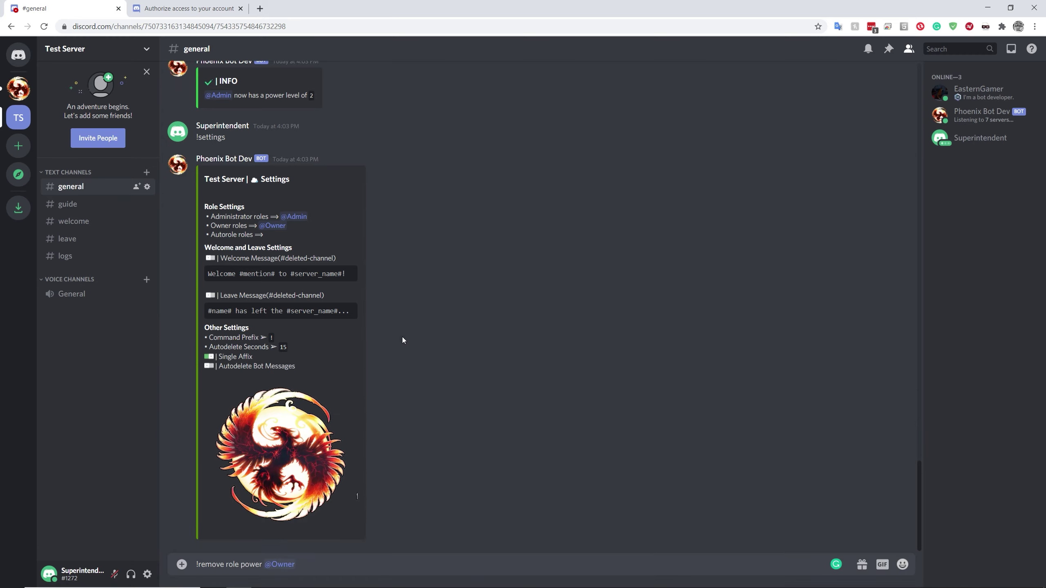
{"action": "key", "text": "Return"}
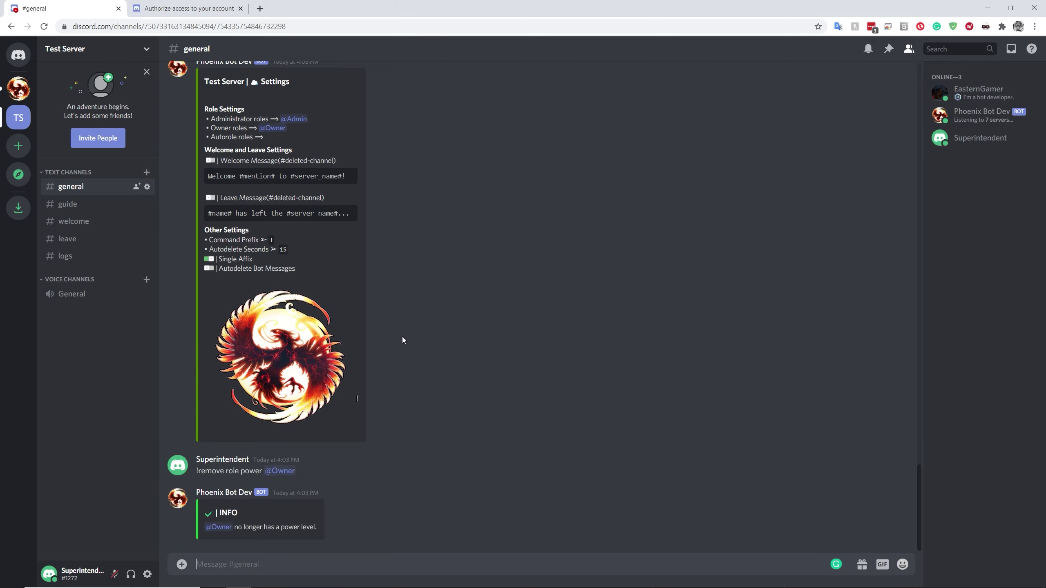
Send !settings again and review the Role Settings along with the earlier command levels explanation.
{"action": "type", "text": "!settings"}
{"action": "key", "text": "Return"}
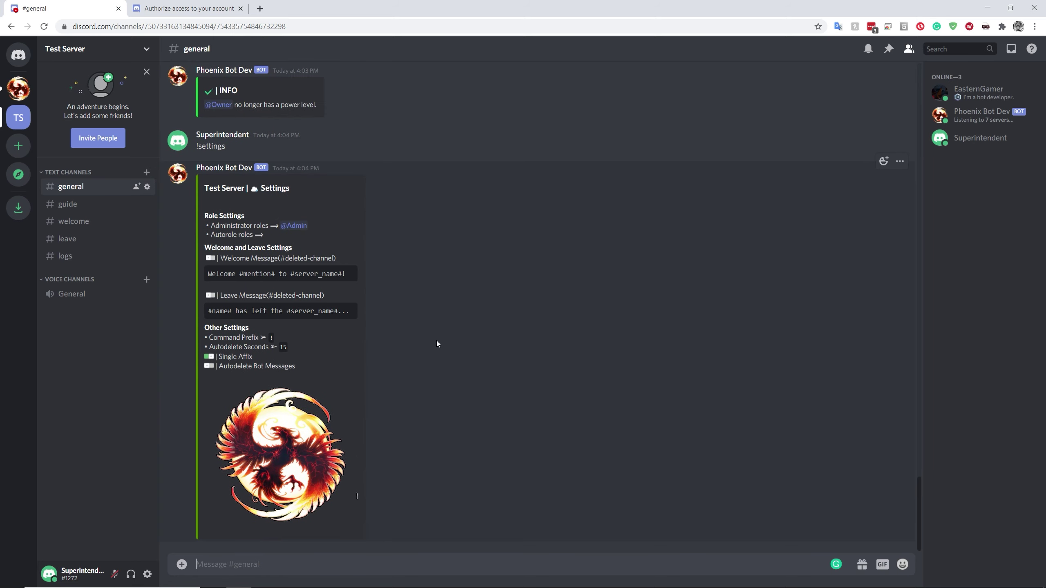
{"action": "scroll", "coordinate": [380, 266], "scroll_direction": "up", "scroll_amount": 5}
{"action": "scroll", "coordinate": [390, 281], "scroll_direction": "down", "scroll_amount": 5}
{"action": "scroll", "coordinate": [384, 291], "scroll_direction": "up", "scroll_amount": 4}
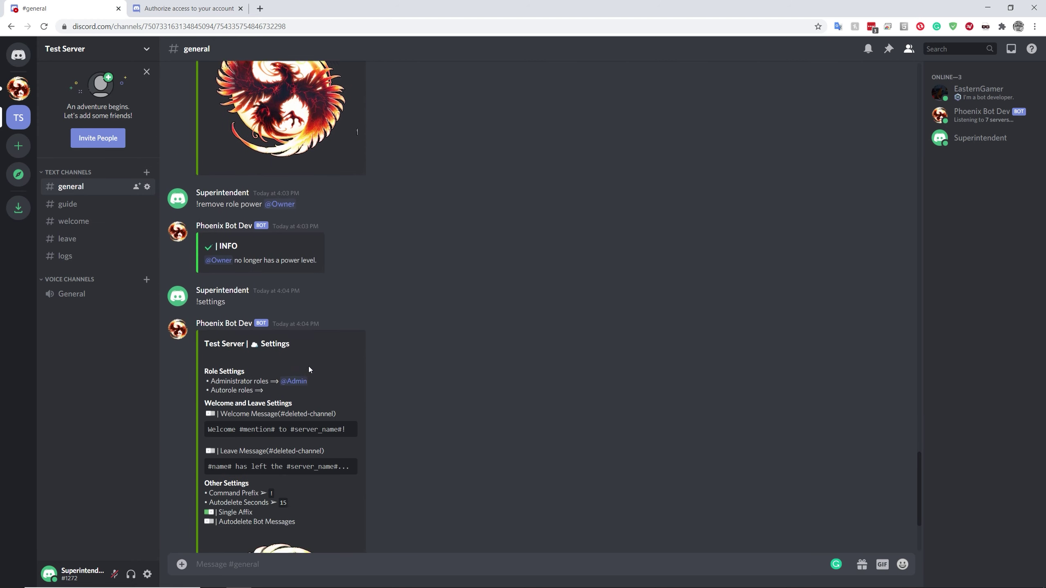
{"action": "scroll", "coordinate": [309, 370], "scroll_direction": "up", "scroll_amount": 15}
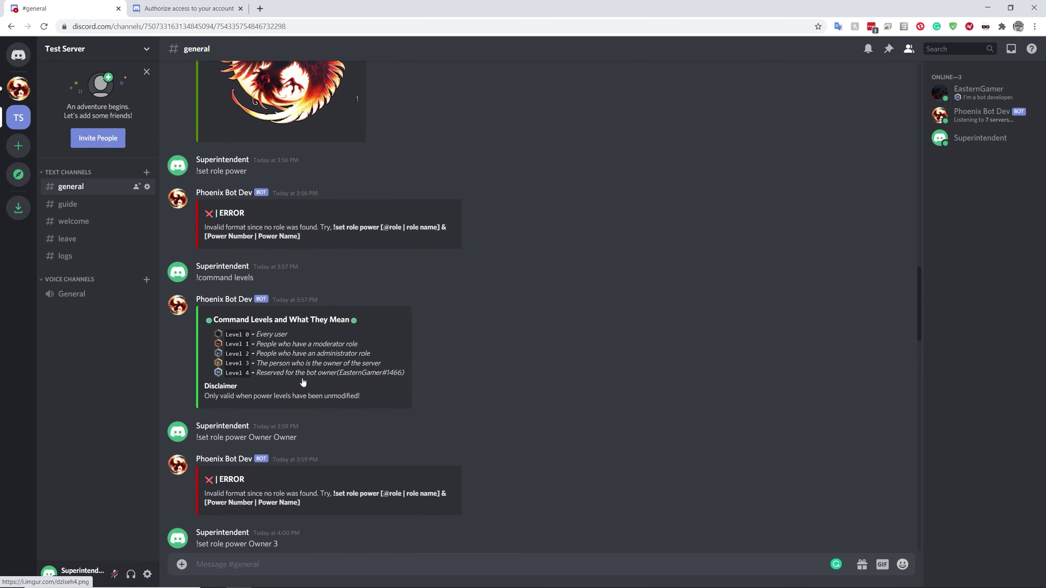
{"action": "scroll", "coordinate": [303, 382], "scroll_direction": "up", "scroll_amount": 1}
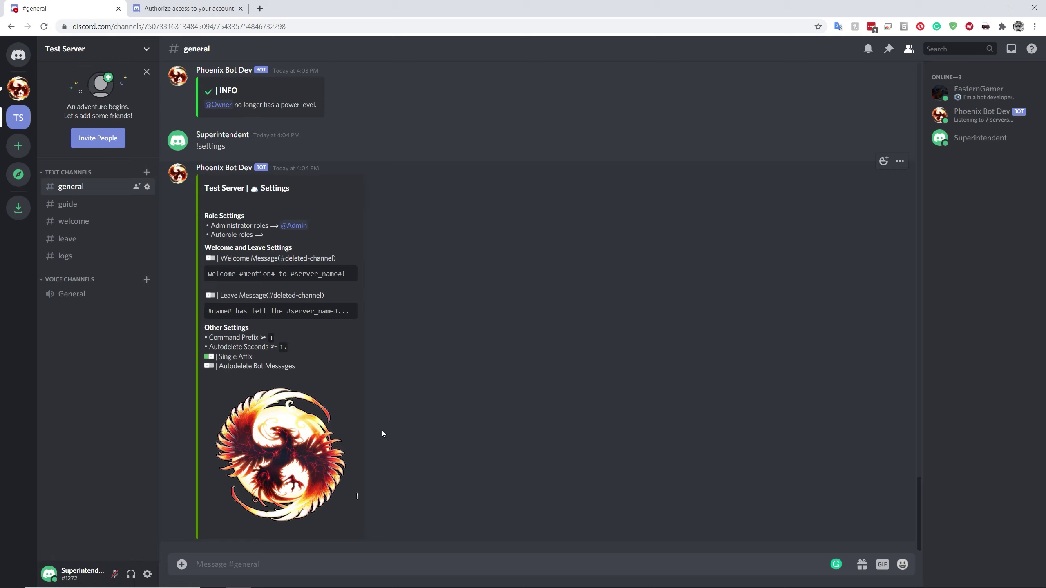
{"action": "type", "text": "!"}
{"action": "key", "text": "BackSpace"}
Copy the !enable welcome command from the Channel-based Settings section of the guide channel.
{"action": "left_click", "coordinate": [99, 205]}
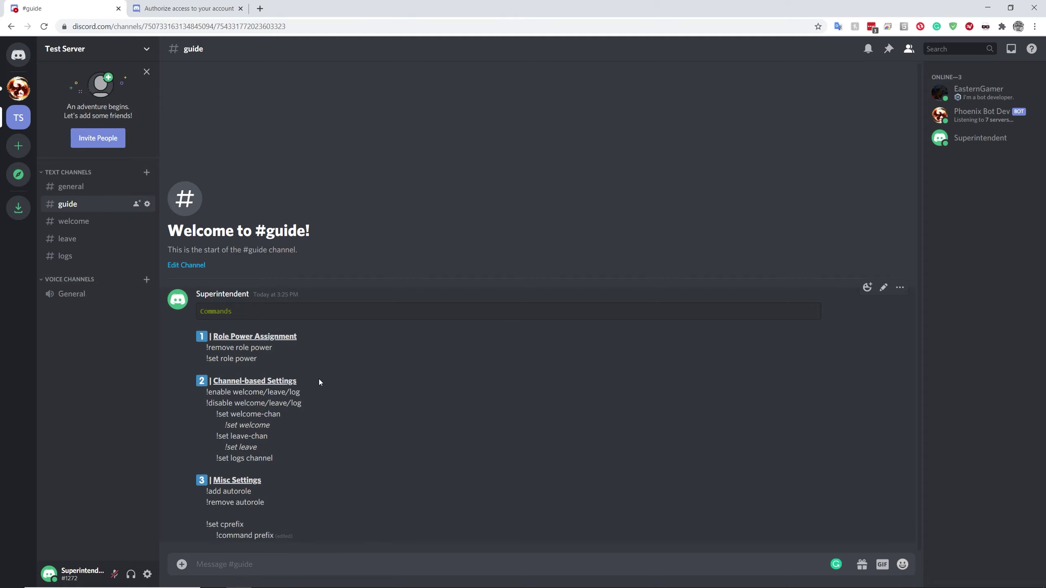
{"action": "left_click_drag", "start_coordinate": [210, 395], "coordinate": [301, 457]}
{"action": "left_click", "coordinate": [226, 392]}
{"action": "left_click_drag", "start_coordinate": [210, 396], "coordinate": [263, 393]}
{"action": "key", "text": "ctrl+c"}
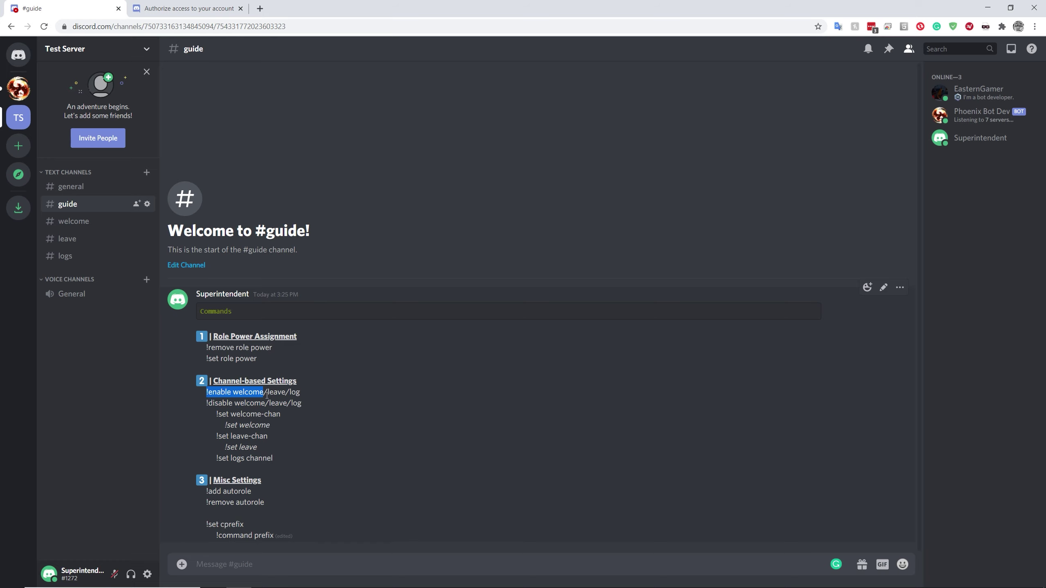
Paste the copied command in general, shorten it to !enable and send it to request the accepted options.
{"action": "left_click", "coordinate": [65, 188]}
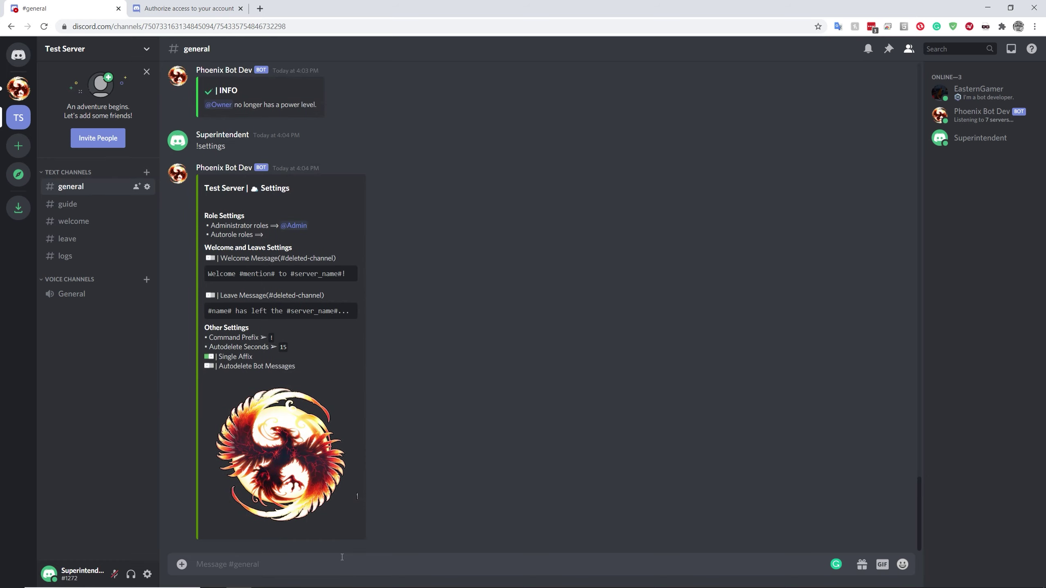
{"action": "key", "text": "ctrl+v"}
{"action": "key", "text": "BackSpace"}
{"action": "key", "text": "BackSpace"}
{"action": "key", "text": "BackSpace"}
{"action": "key", "text": "BackSpace"}
{"action": "key", "text": "BackSpace"}
{"action": "key", "text": "BackSpace"}
{"action": "key", "text": "BackSpace"}
{"action": "key", "text": "BackSpace"}
{"action": "key", "text": "Return"}
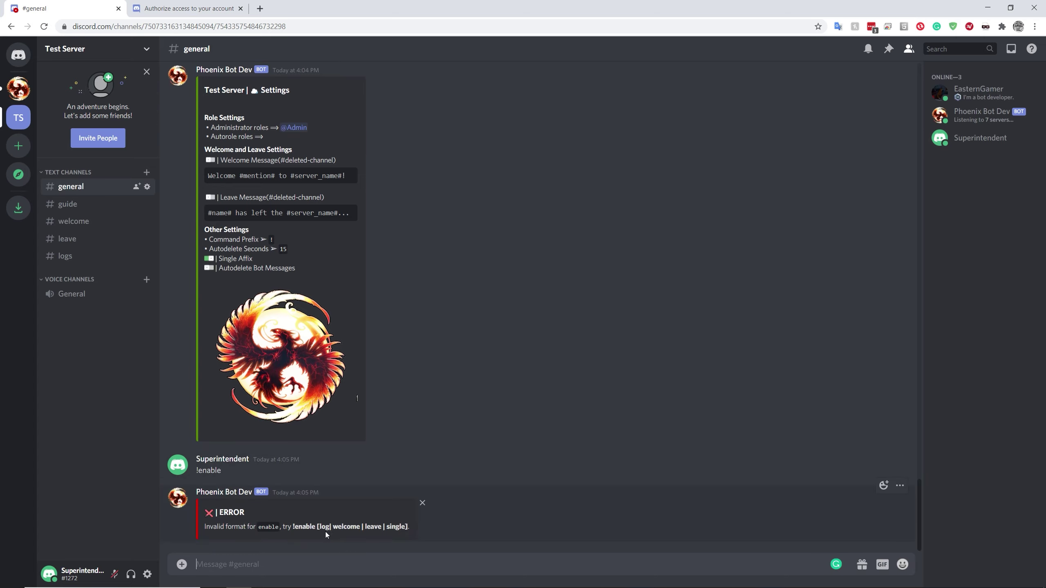
Review the listed !enable options and enable welcome messages by sending !enable welcome.
{"action": "left_click_drag", "start_coordinate": [410, 531], "coordinate": [320, 528]}
{"action": "left_click", "coordinate": [312, 562]}
{"action": "type", "text": "!enable welcome"}
{"action": "key", "text": "Return"}
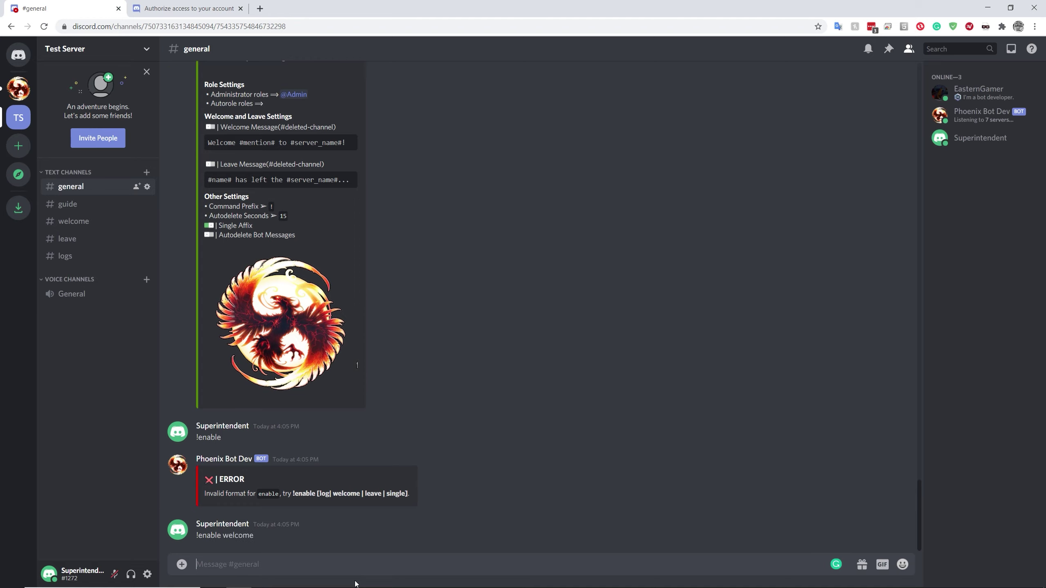
Enable leave messages and logs by sending !enable leave and !enable log.
{"action": "type", "text": "!enable"}
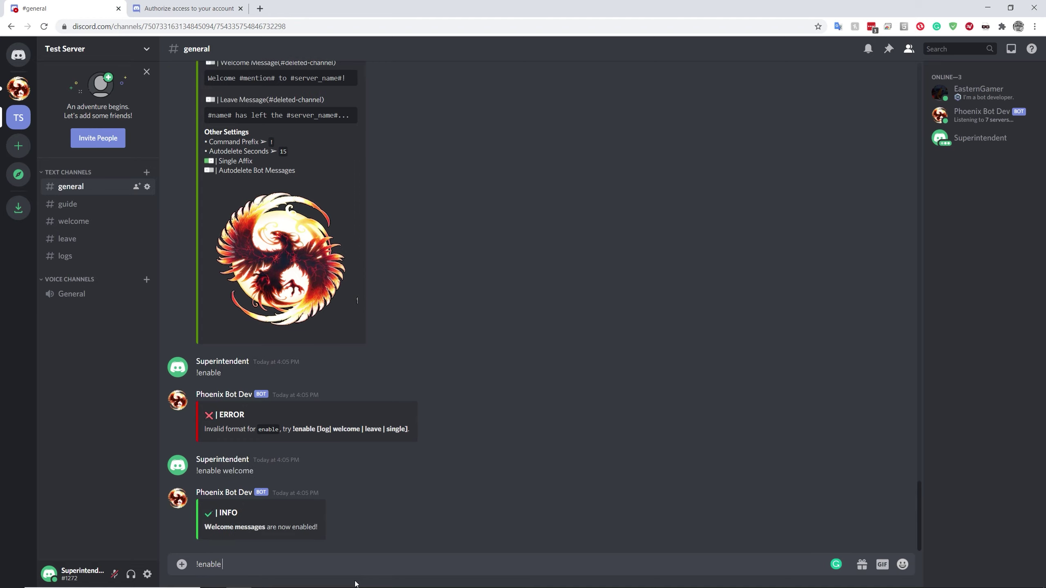
{"action": "type", "text": " leave"}
{"action": "key", "text": "Return"}
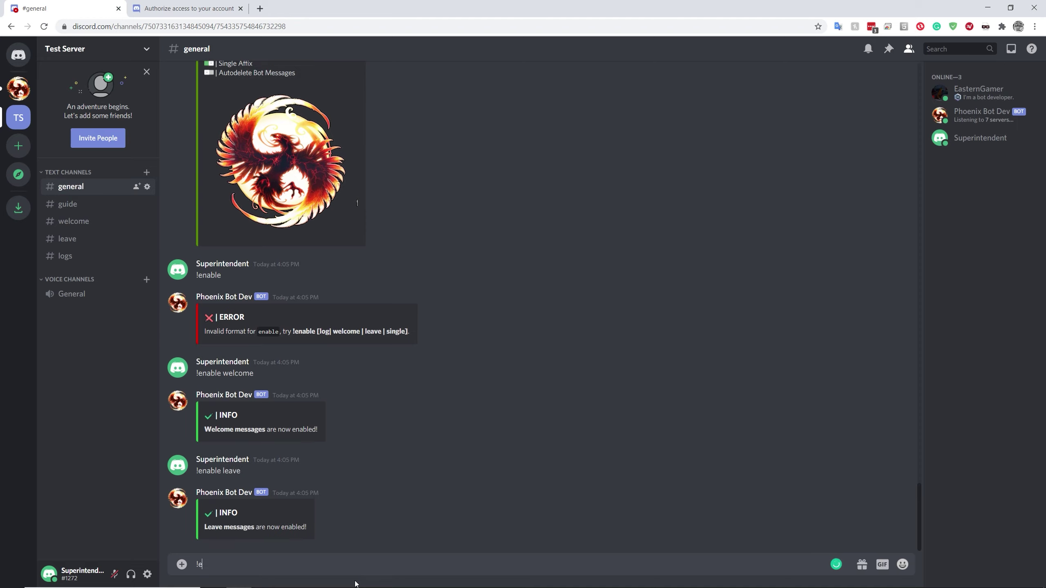
{"action": "type", "text": "!enable log"}
{"action": "key", "text": "Return"}
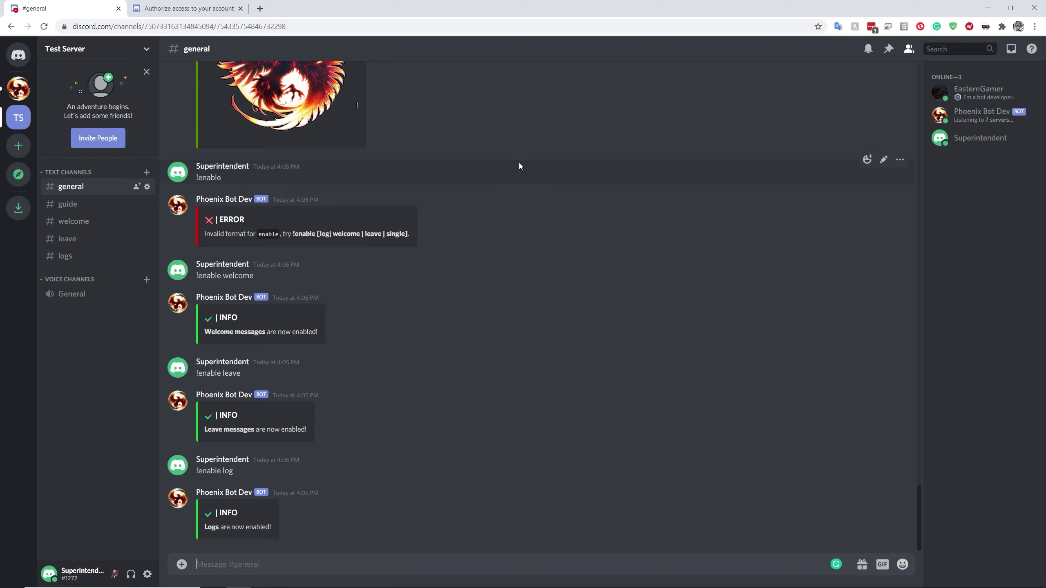
Copy the !set welcome-chan command from the Channel-based Settings section of the guide channel.
{"action": "left_click", "coordinate": [115, 207]}
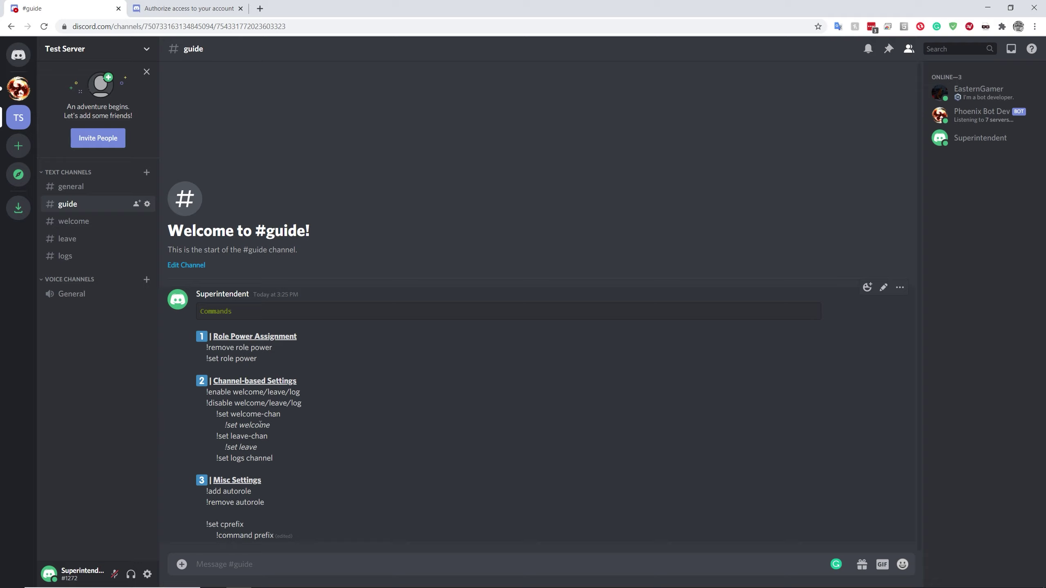
{"action": "mouse_move", "coordinate": [217, 414]}
{"action": "left_mouse_down"}
{"action": "mouse_move", "coordinate": [277, 443]}
{"action": "mouse_move", "coordinate": [221, 419]}
{"action": "left_mouse_up"}
{"action": "key", "text": "ctrl+c"}
{"action": "left_click", "coordinate": [281, 422]}
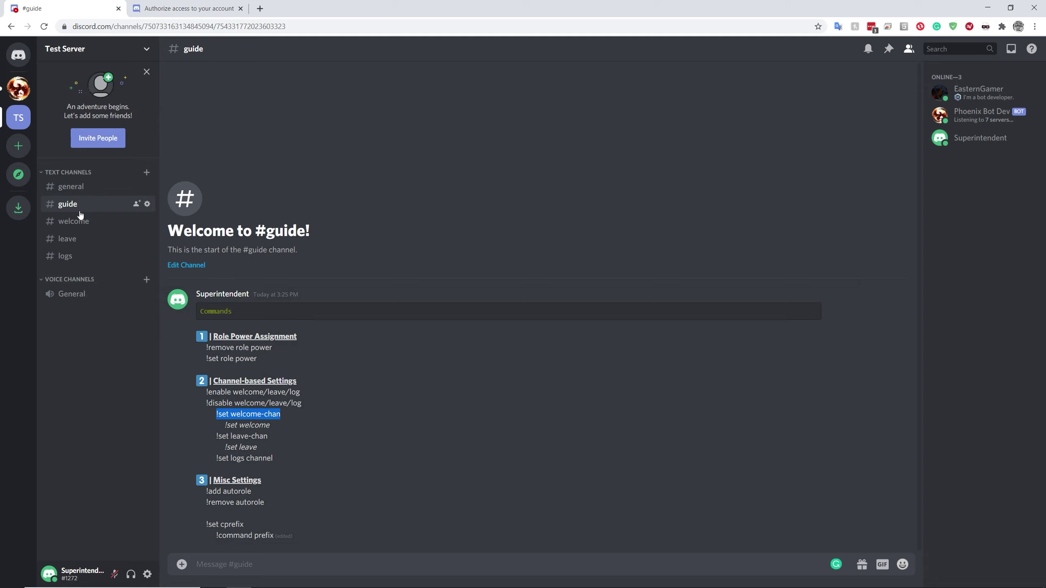
Set the welcome channel by pasting the copied command in general, adding the #welcome channel mention and sending it.
{"action": "left_click", "coordinate": [70, 186]}
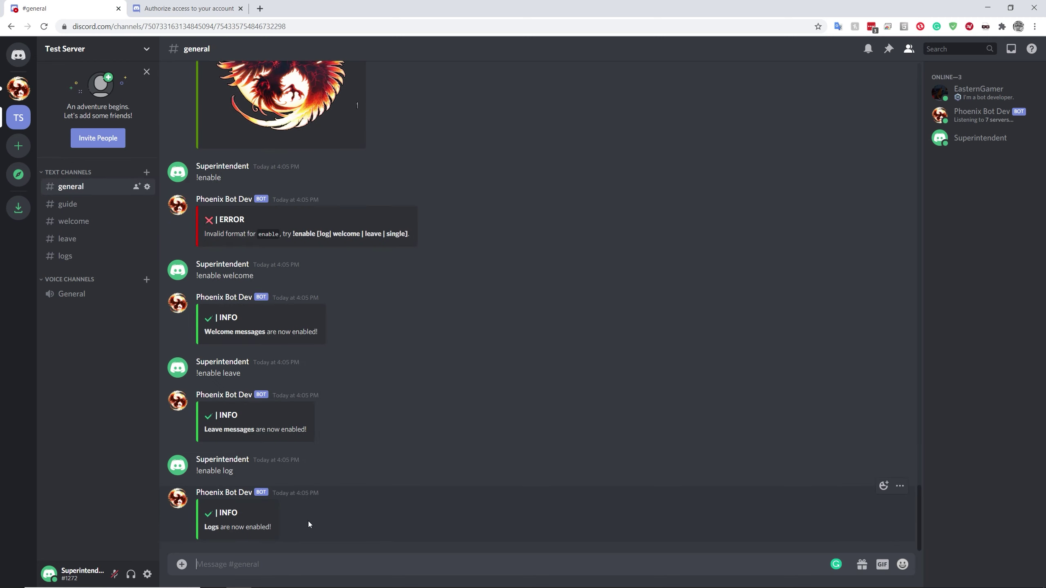
{"action": "left_click", "coordinate": [301, 564]}
{"action": "key", "text": "ctrl+v"}
{"action": "type", "text": "#"}
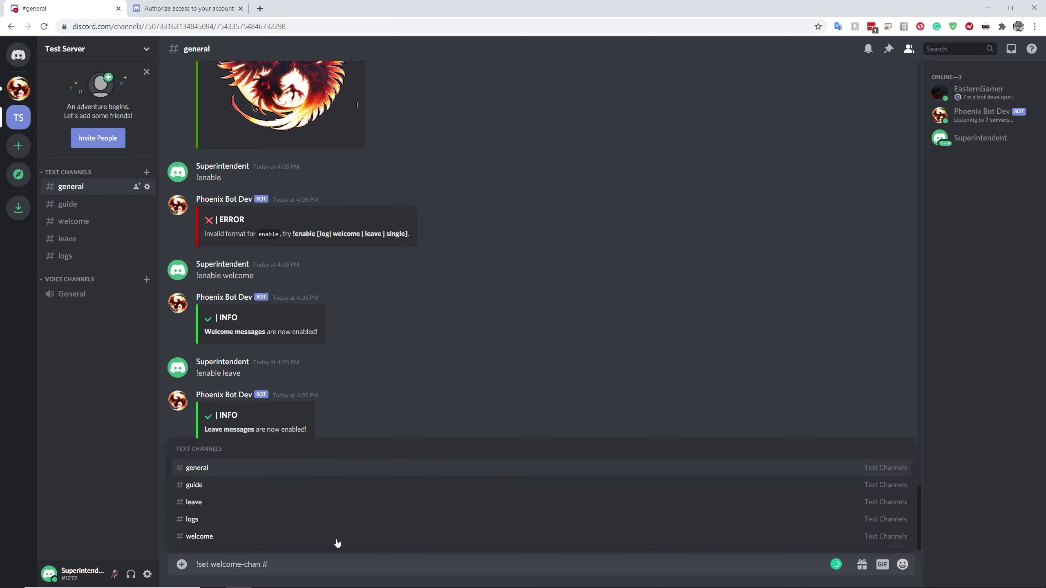
{"action": "key", "text": "Down"}
{"action": "key", "text": "Down"}
{"action": "key", "text": "Down"}
{"action": "key", "text": "Down"}
{"action": "key", "text": "Return"}
{"action": "key", "text": "Return"}
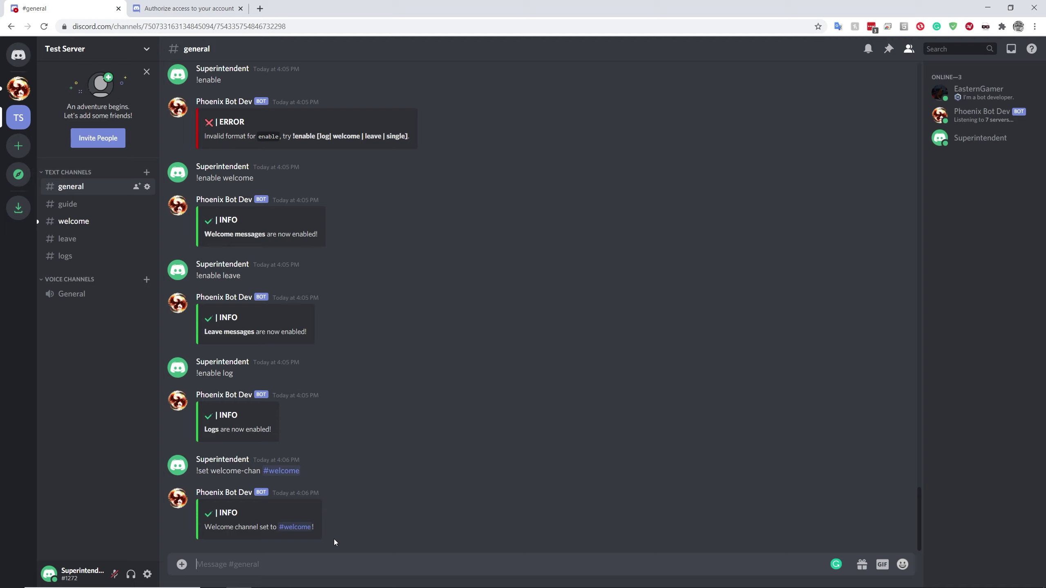
Begin a new message in general with the command !set leave-channel.
{"action": "type", "text": "!set leav"}
{"action": "type", "text": "e-channel"}
{"action": "type", "text": " leav"}
{"action": "key", "text": "BackSpace"}
{"action": "key", "text": "BackSpace"}
{"action": "key", "text": "BackSpace"}
{"action": "key", "text": "BackSpace"}
{"action": "type", "text": "@"}
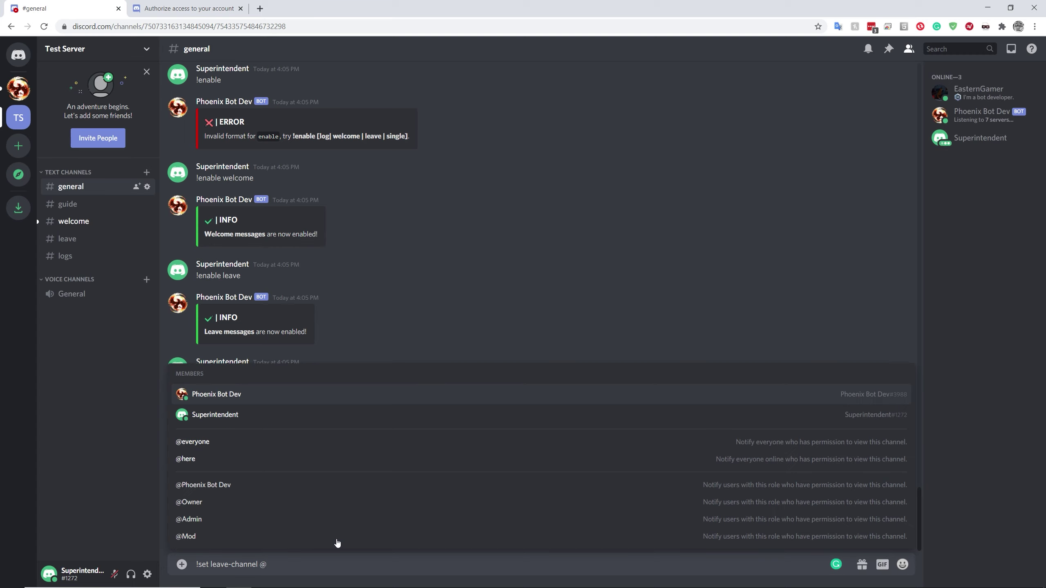
{"action": "key", "text": "Down"}
{"action": "key", "text": "Down"}
{"action": "key", "text": "Down"}
{"action": "key", "text": "Down"}
{"action": "key", "text": "Down"}
{"action": "key", "text": "Down"}
{"action": "key", "text": "Down"}
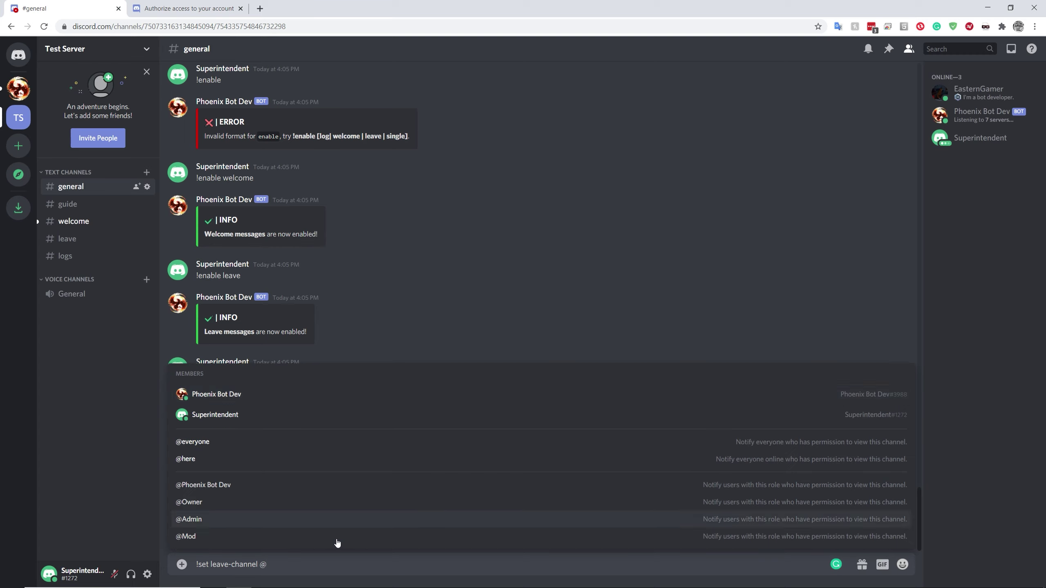
{"action": "key", "text": "Up"}
{"action": "key", "text": "Up"}
{"action": "key", "text": "Up"}
{"action": "key", "text": "Up"}
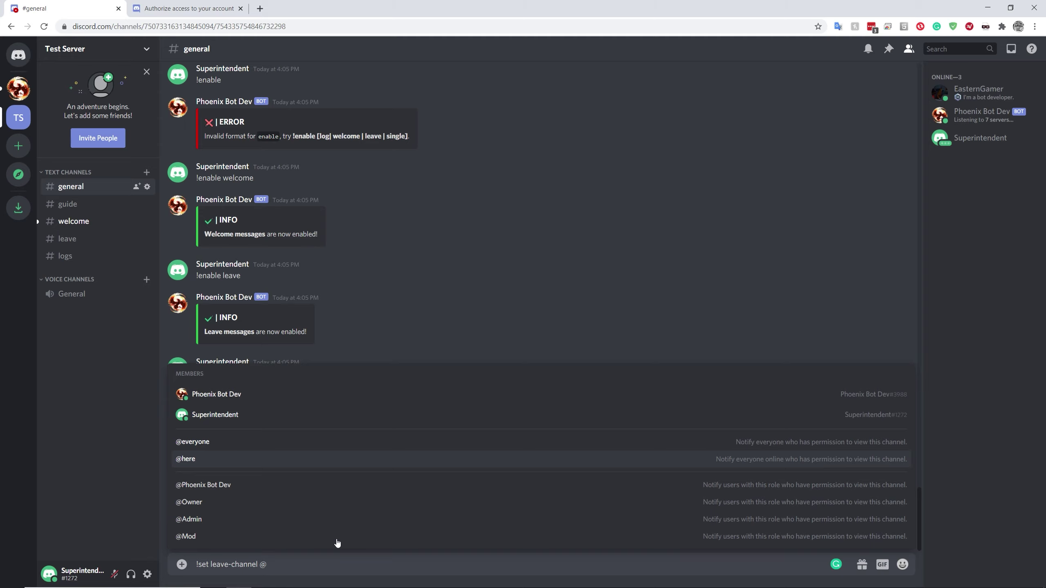
{"action": "key", "text": "BackSpace"}
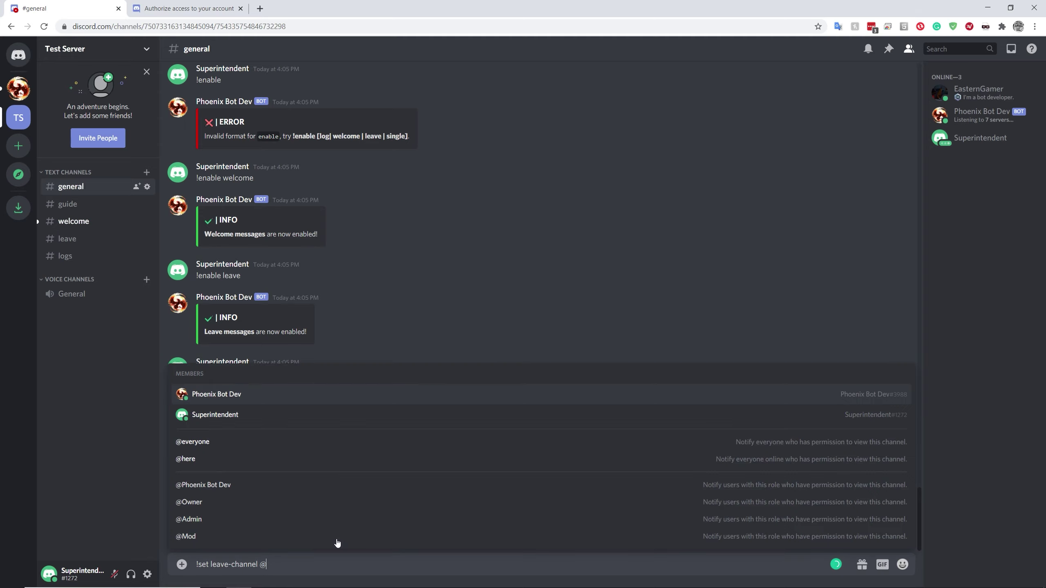
Complete the leave-channel command with the #leave channel mention and send it.
{"action": "type", "text": "#"}
{"action": "key", "text": "Down"}
{"action": "key", "text": "Down"}
{"action": "key", "text": "Down"}
{"action": "key", "text": "Down"}
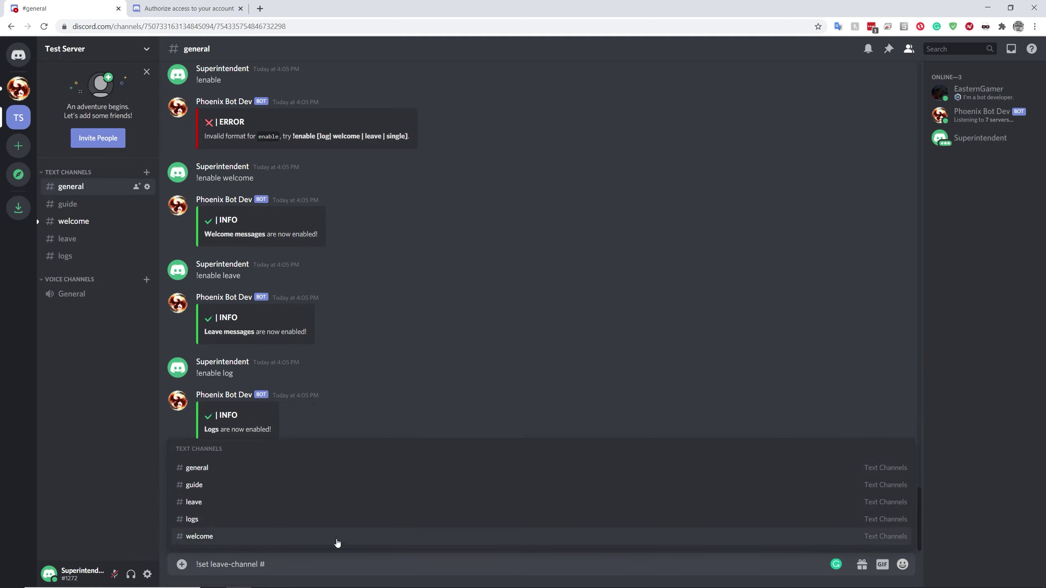
{"action": "key", "text": "Up"}
{"action": "key", "text": "Up"}
{"action": "key", "text": "Return"}
{"action": "key", "text": "Return"}
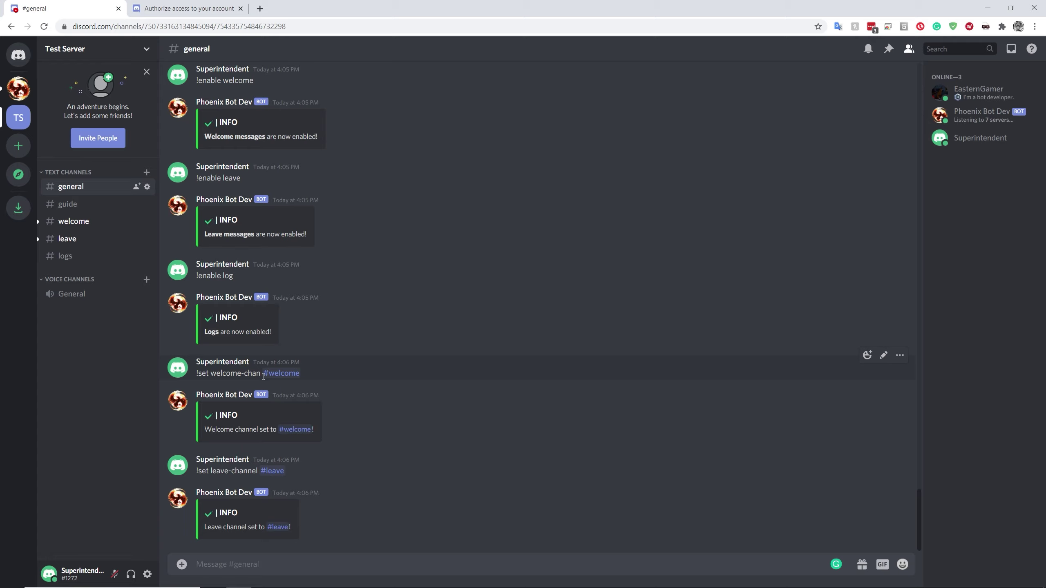
{"action": "left_click_drag", "start_coordinate": [261, 374], "coordinate": [201, 373]}
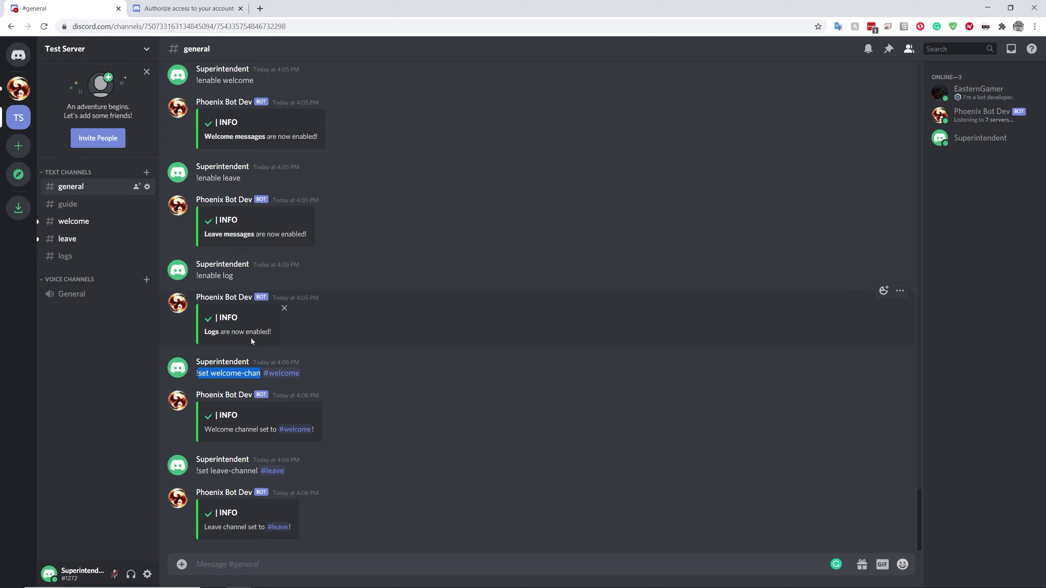
{"action": "key", "text": "shift+Right"}
{"action": "key", "text": "shift+Right"}
{"action": "key", "text": "shift+Right"}
{"action": "key", "text": "shift+Right"}
{"action": "key", "text": "shift+Right"}
{"action": "key", "text": "shift+Right"}
{"action": "key", "text": "shift+Right"}
{"action": "key", "text": "shift+Right"}
{"action": "key", "text": "shift+Right"}
{"action": "key", "text": "shift+Right"}
{"action": "key", "text": "shift+Right"}
{"action": "key", "text": "shift+Right"}
{"action": "key", "text": "shift+Right"}
{"action": "key", "text": "shift+Right"}
{"action": "key", "text": "shift+Right"}
{"action": "key", "text": "shift+Right"}
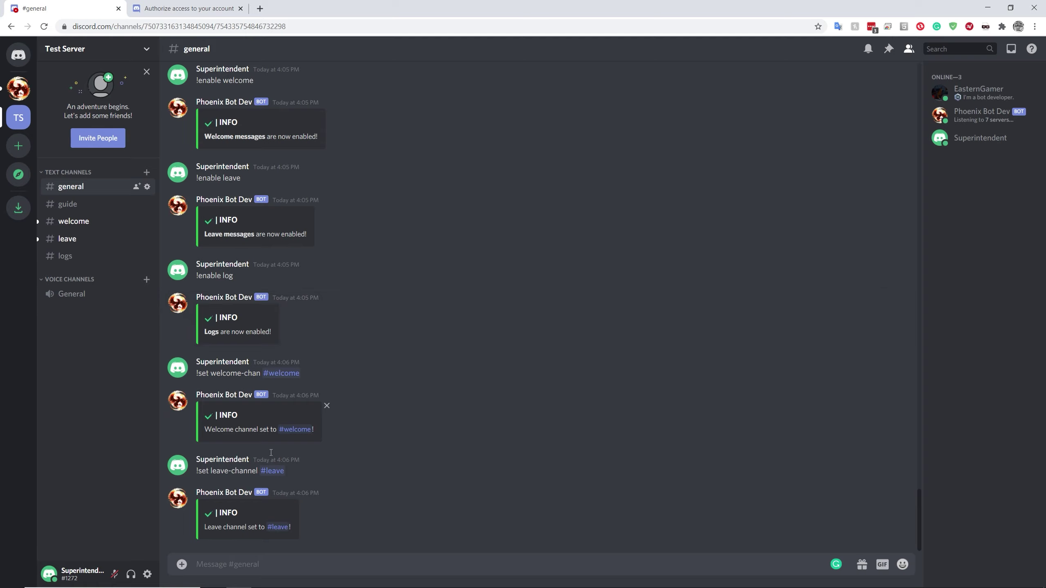
Try to set the log channel by sending !set log channel #logs in general.
{"action": "left_click", "coordinate": [265, 564]}
{"action": "type", "text": "!set log channel"}
{"action": "type", "text": "#"}
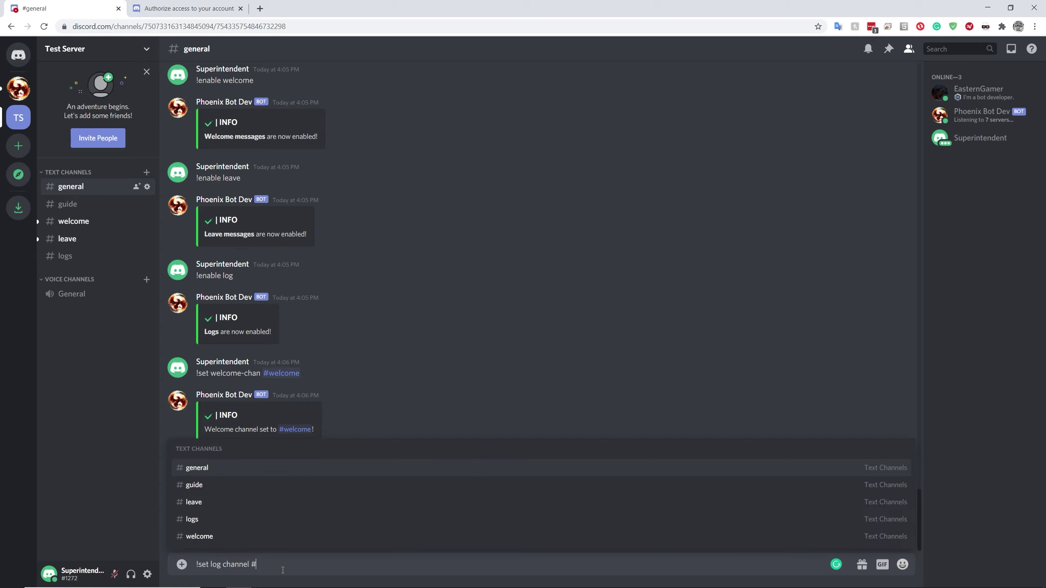
{"action": "type", "text": "log"}
{"action": "key", "text": "Tab"}
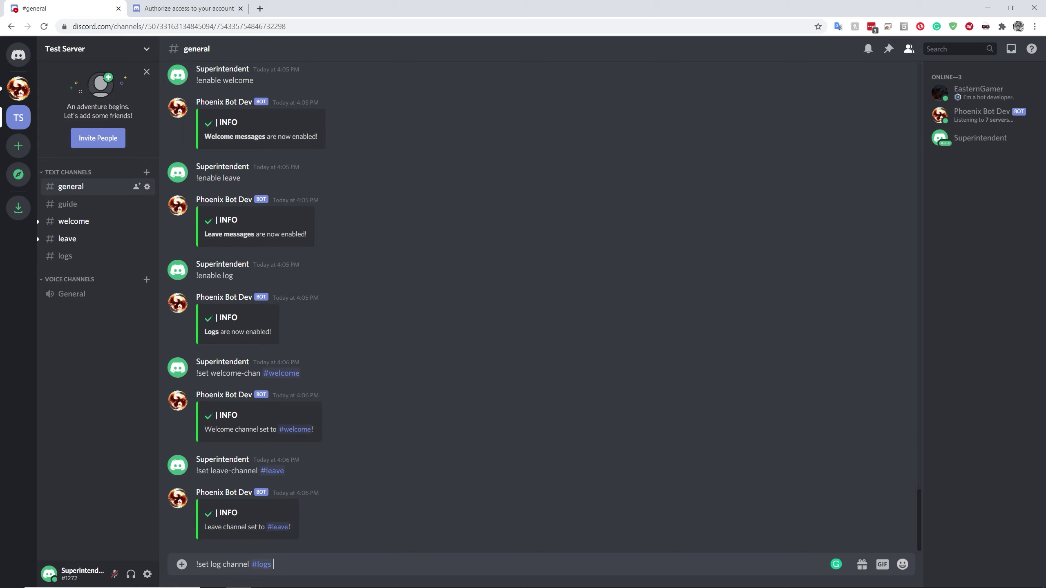
{"action": "key", "text": "Return"}
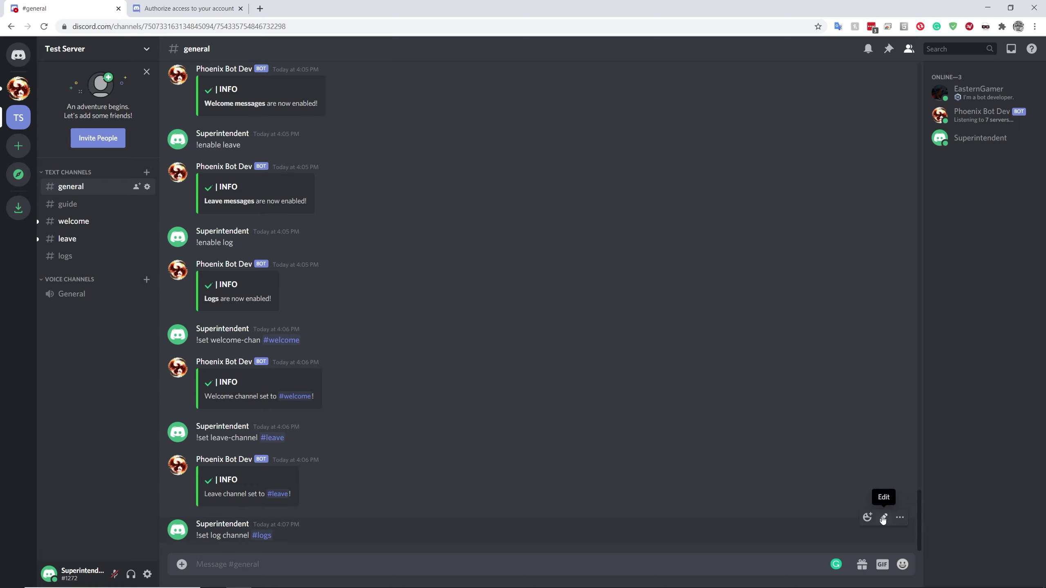
Correct the sent command's text to !set logs channel #logs, send it as a new message and cancel the edit of the original.
{"action": "left_click", "coordinate": [881, 519]}
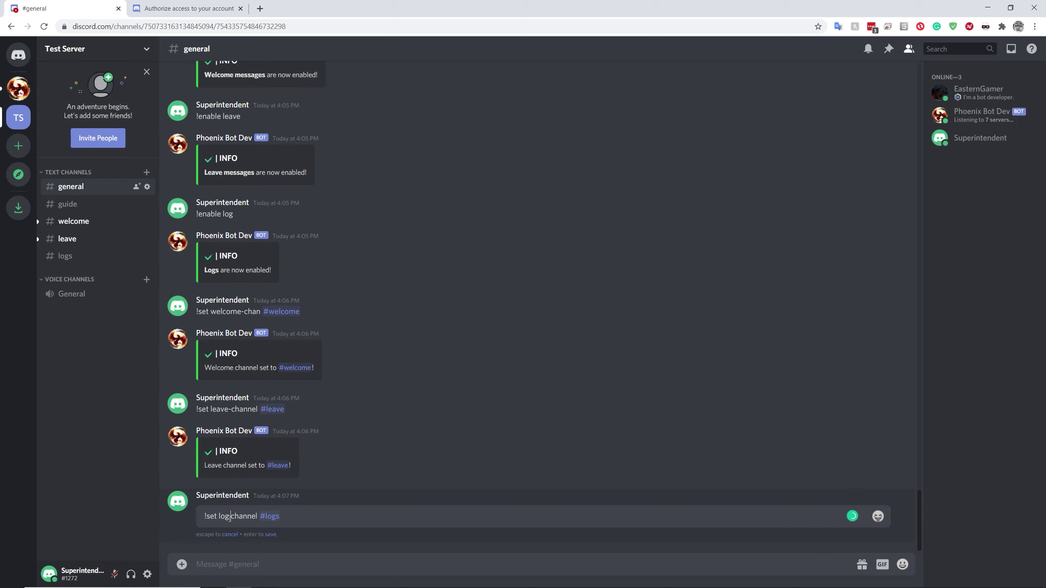
{"action": "type", "text": "s"}
{"action": "key", "text": "ctrl+a"}
{"action": "key", "text": "ctrl+c"}
{"action": "left_click", "coordinate": [290, 566]}
{"action": "key", "text": "ctrl+v"}
{"action": "key", "text": "Return"}
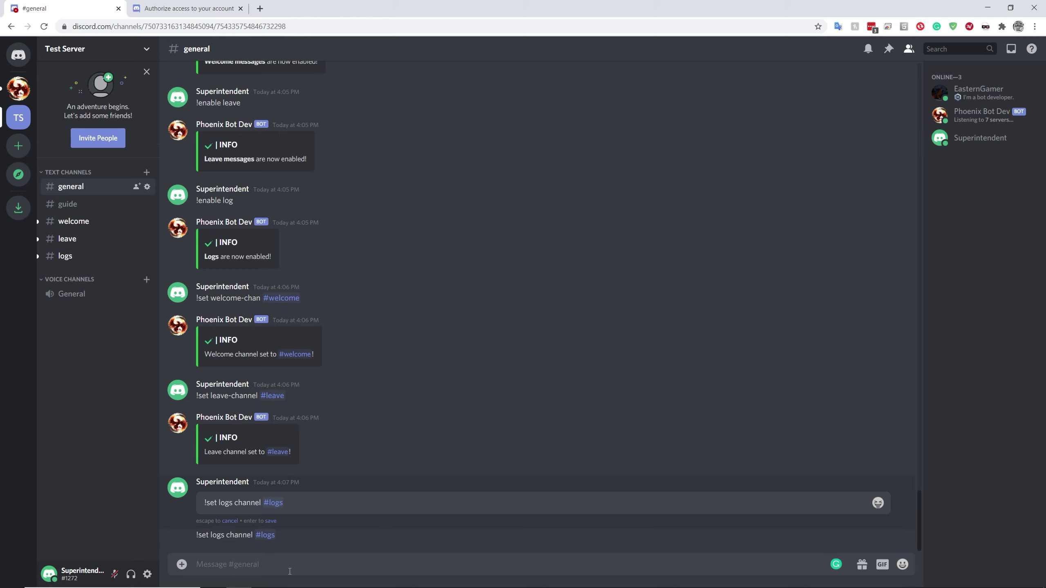
{"action": "left_click", "coordinate": [230, 521]}
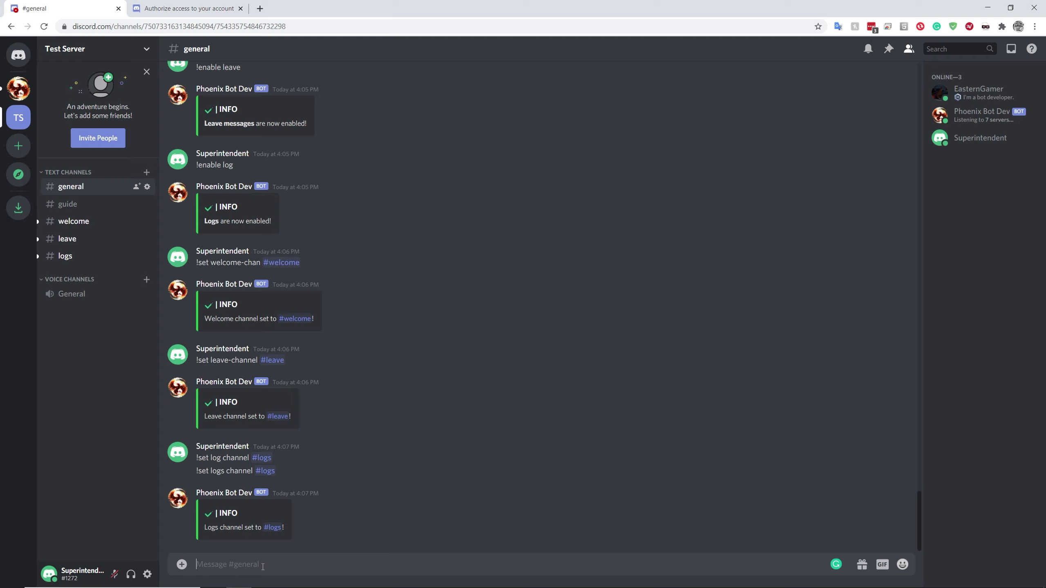
View the welcome, leave and logs channels in turn.
{"action": "left_click", "coordinate": [61, 222]}
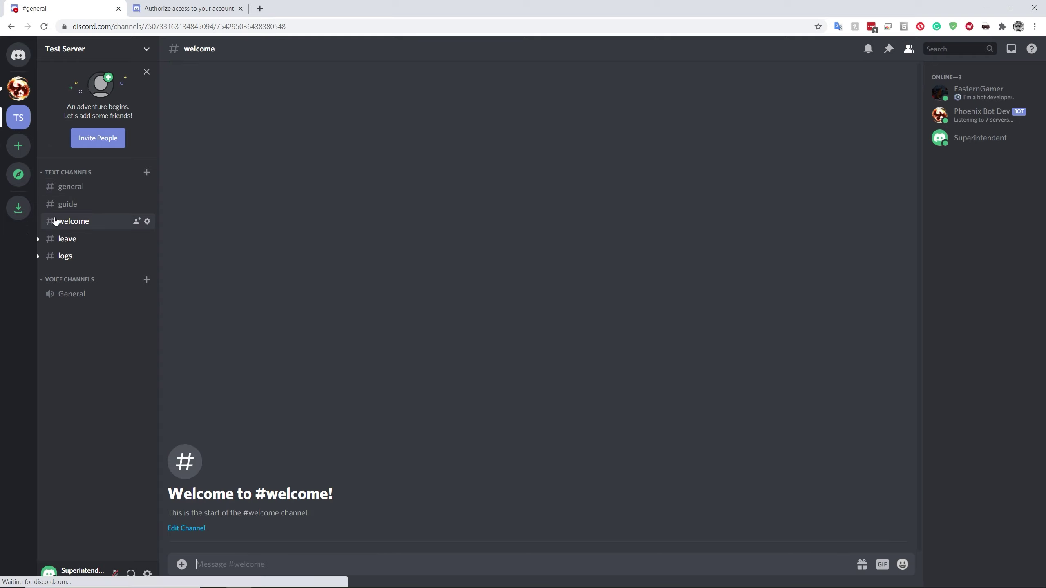
{"action": "left_click", "coordinate": [66, 238]}
{"action": "left_click", "coordinate": [76, 256]}
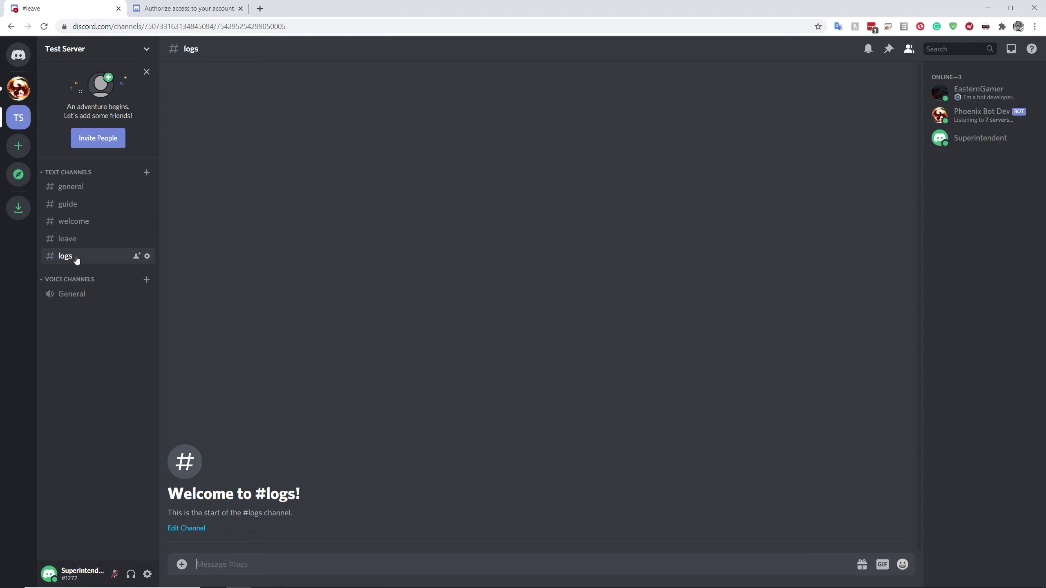
Copy !set welcome from the guide channel and send it in general to request the accepted message format.
{"action": "left_click", "coordinate": [81, 221]}
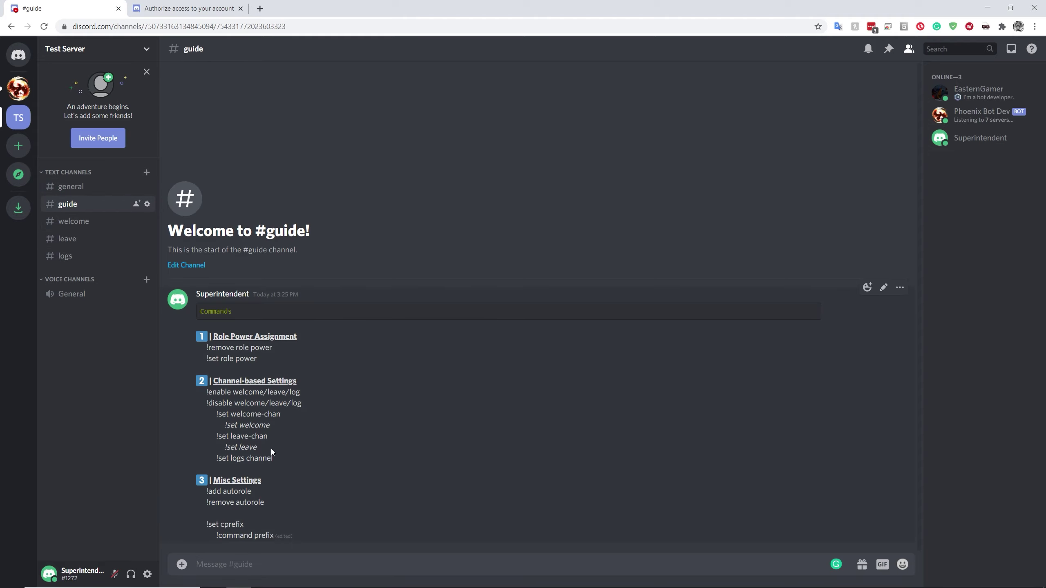
{"action": "left_click_drag", "start_coordinate": [271, 450], "coordinate": [224, 428]}
{"action": "left_click", "coordinate": [83, 187]}
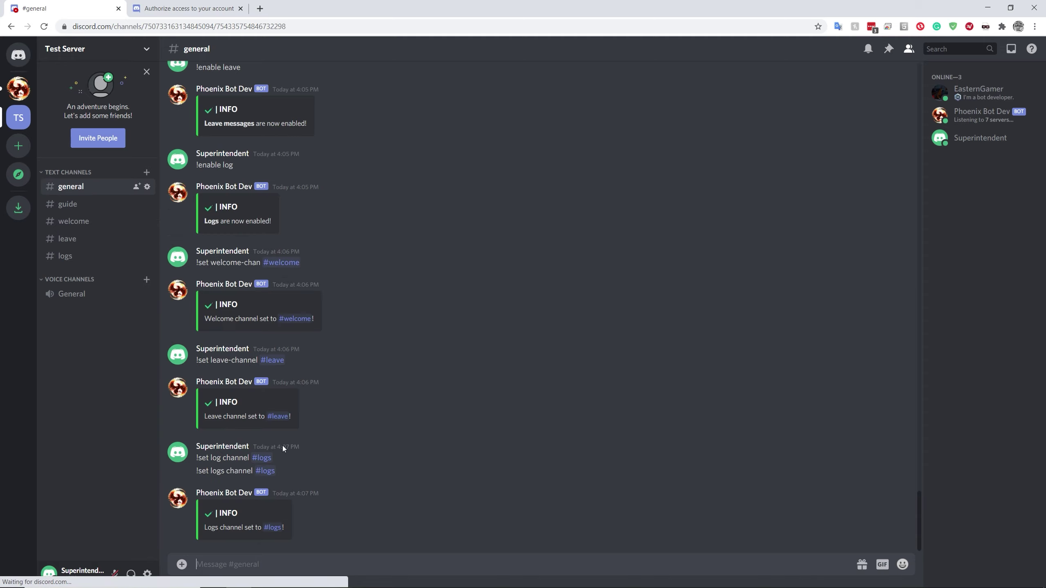
{"action": "key", "text": "ctrl+v"}
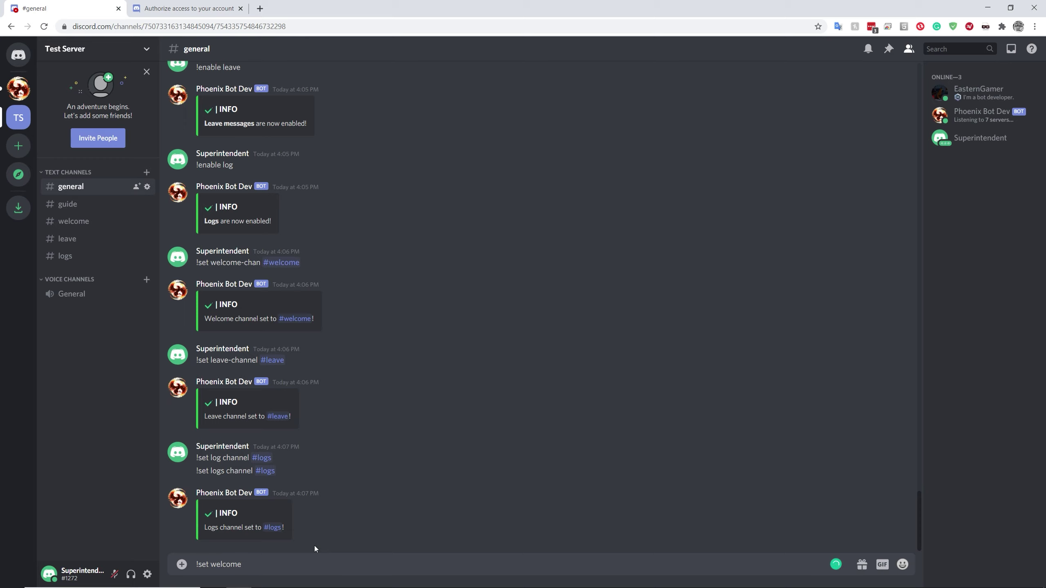
{"action": "key", "text": "Return"}
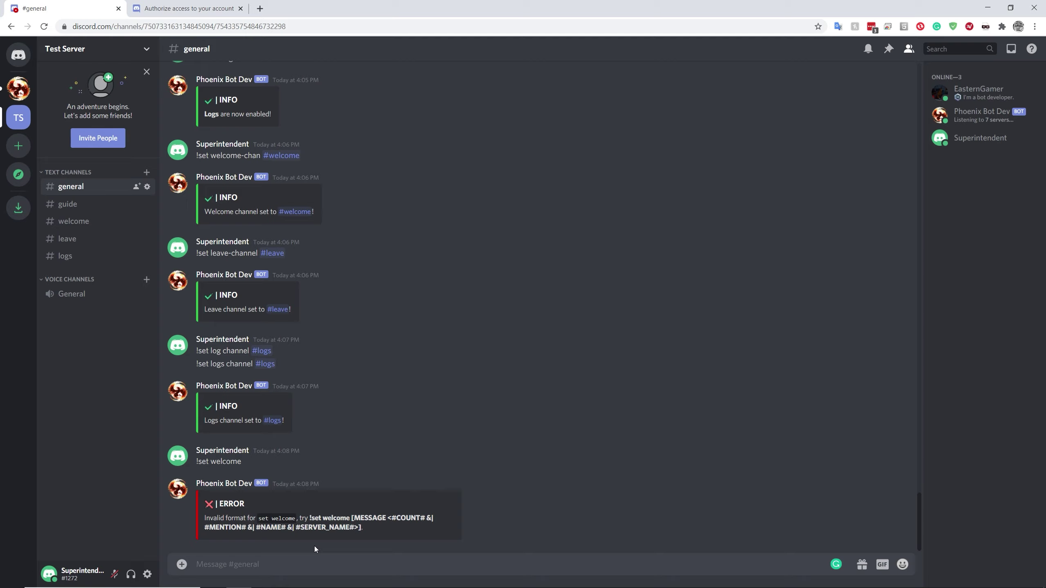
Draft the command "!set welcome Hello #name#, welcome to our test server. In #server_name#, we pride ourselfs" in general.
{"action": "type", "text": "!set welcome Hello #name#, welcome"}
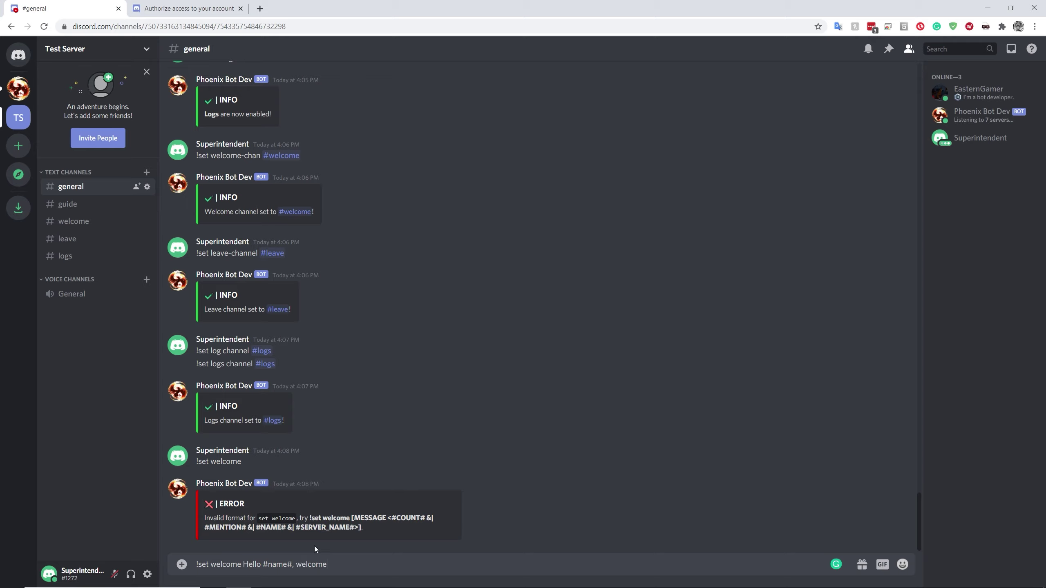
{"action": "type", "text": "to our test server. In, #"}
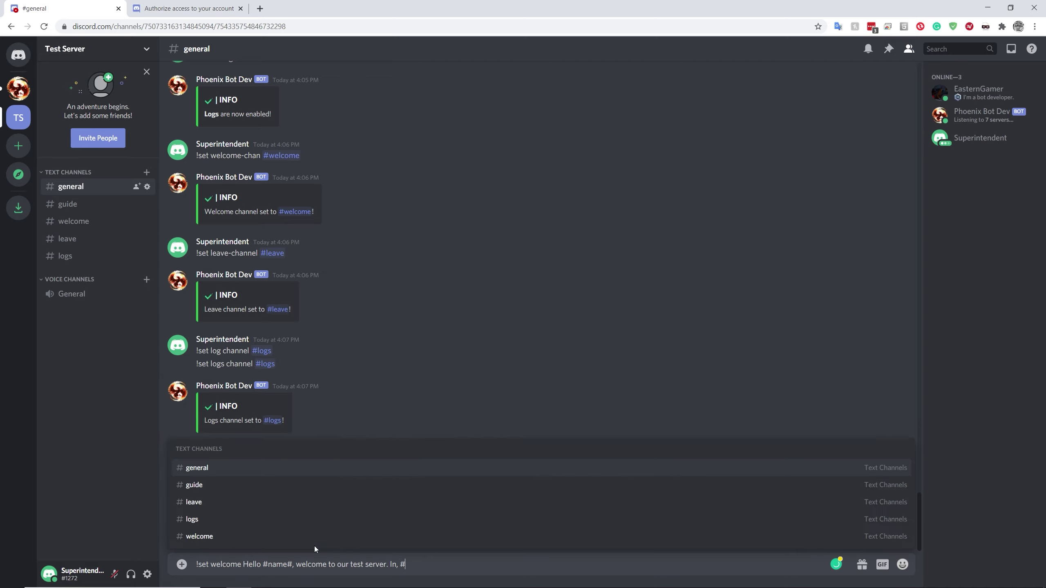
{"action": "type", "text": "server_name"}
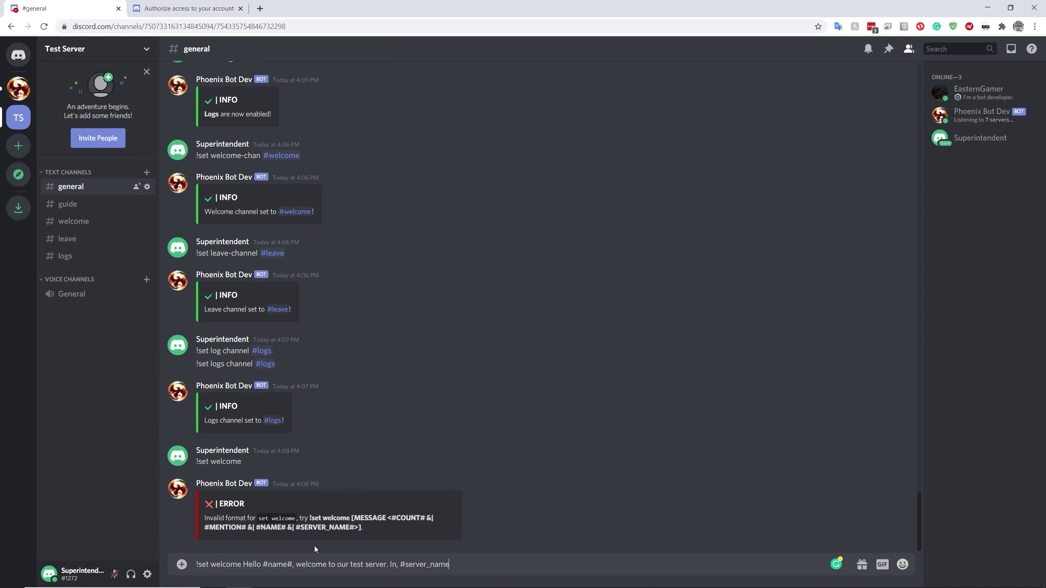
{"action": "type", "text": "#"}
{"action": "key", "text": "BackSpace"}
{"action": "key", "text": "BackSpace"}
{"action": "key", "text": "Delete"}
{"action": "type", "text": ", we pride ourselfs"}
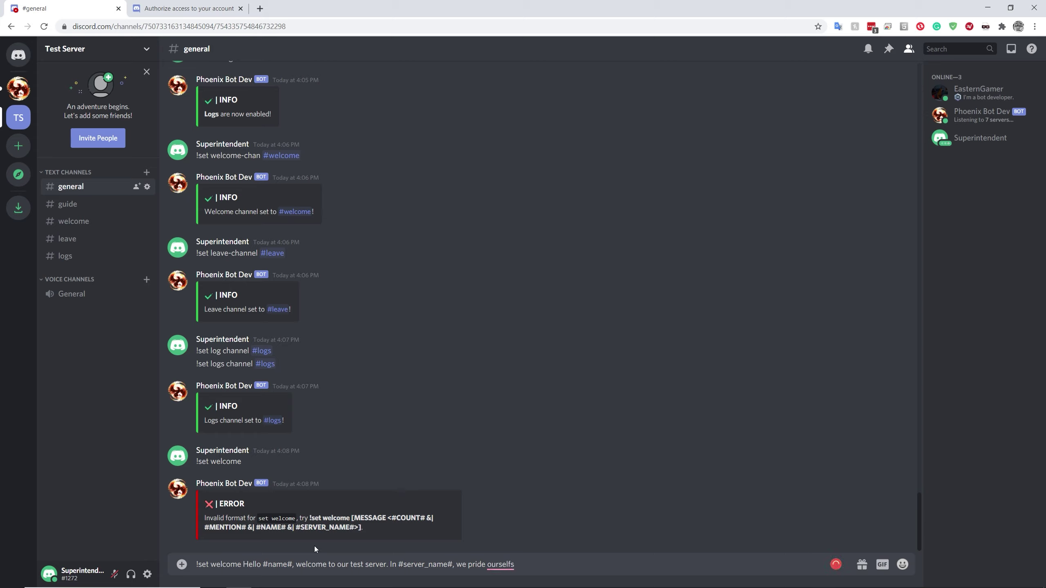
Dismiss the spelling suggestion for ourselfs and continue the welcome message with "on our user count. And you arer the".
{"action": "left_click", "coordinate": [505, 564]}
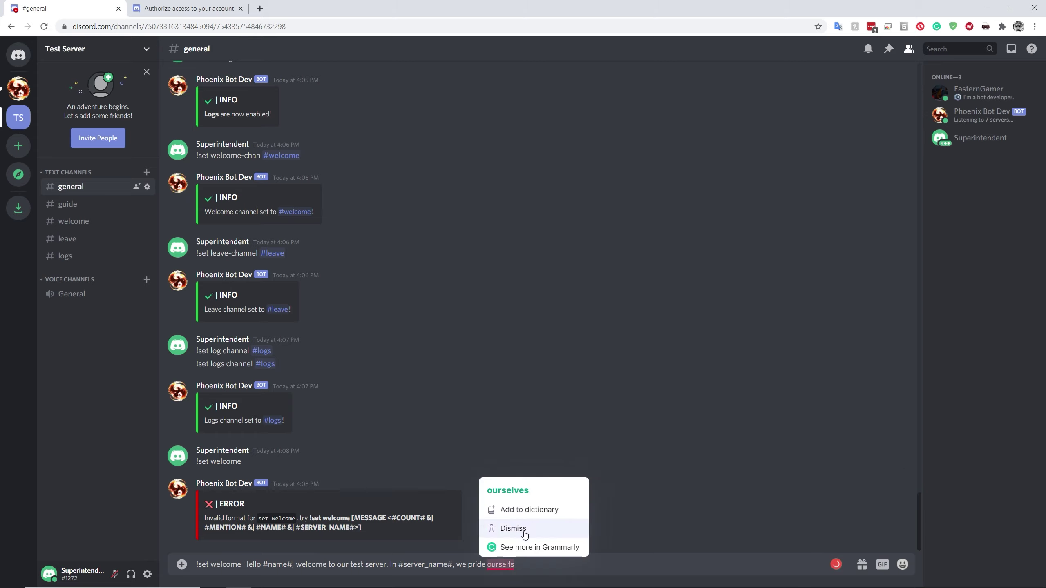
{"action": "left_click", "coordinate": [512, 529]}
{"action": "left_click", "coordinate": [550, 565]}
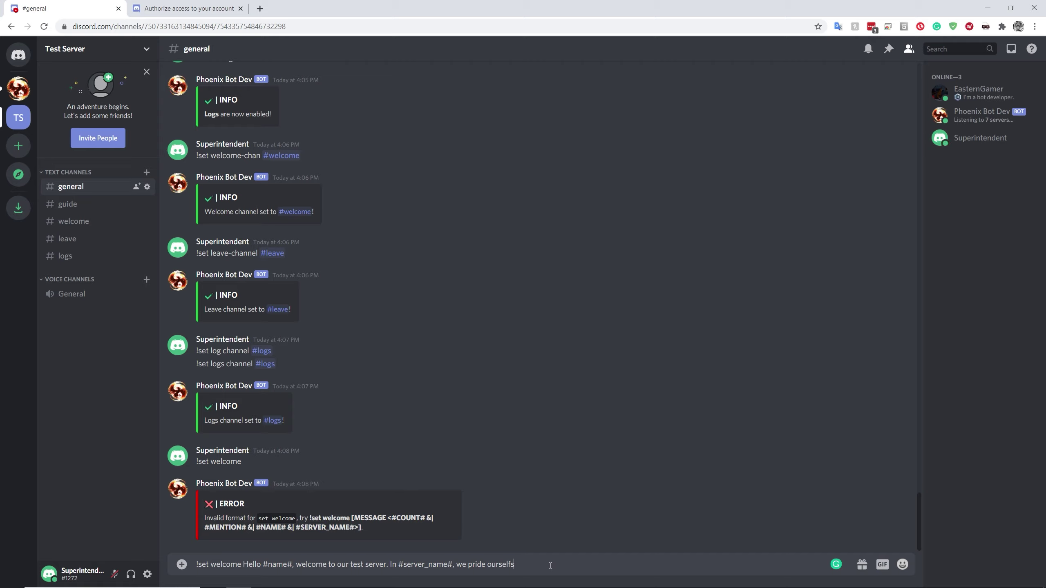
{"action": "type", "text": "on our user count. And you arer the"}
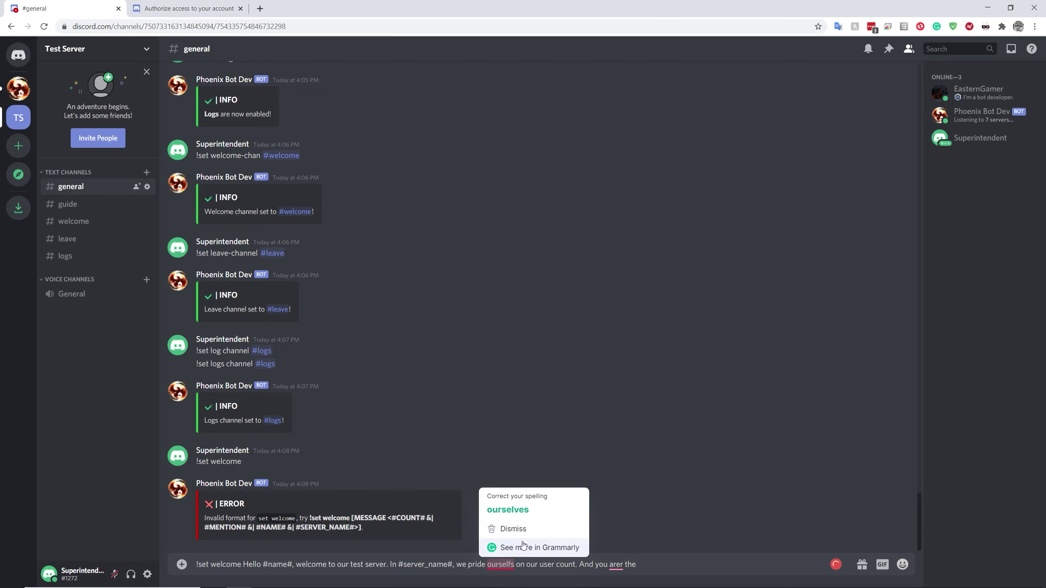
Correct the misspelled word "ourselfs" to "ourselves" in the drafted welcome message.
{"action": "double_click", "coordinate": [503, 565]}
{"action": "left_click", "coordinate": [516, 565]}
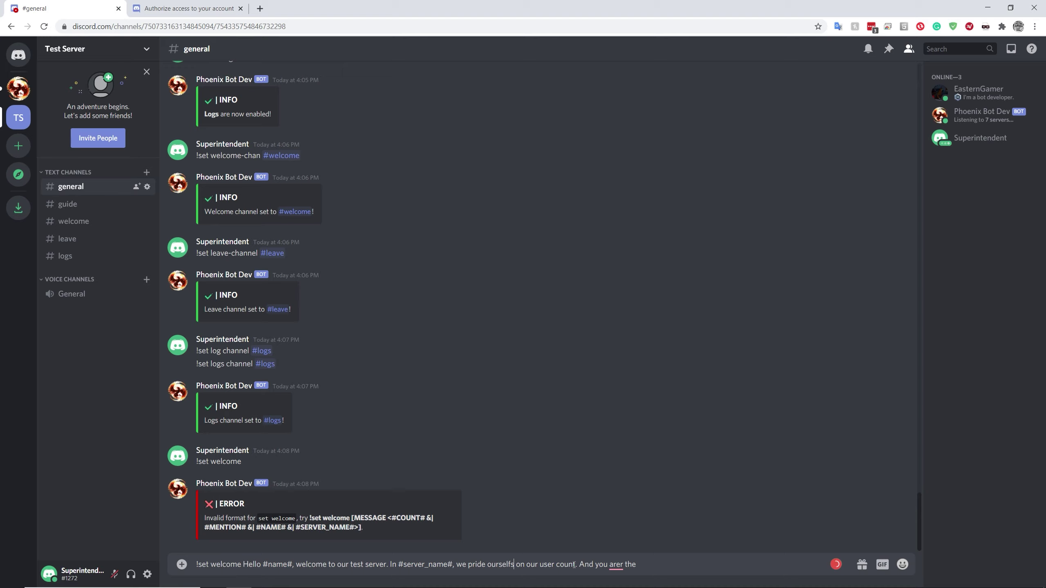
{"action": "key", "text": "BackSpace"}
{"action": "key", "text": "BackSpace"}
{"action": "type", "text": "ves"}
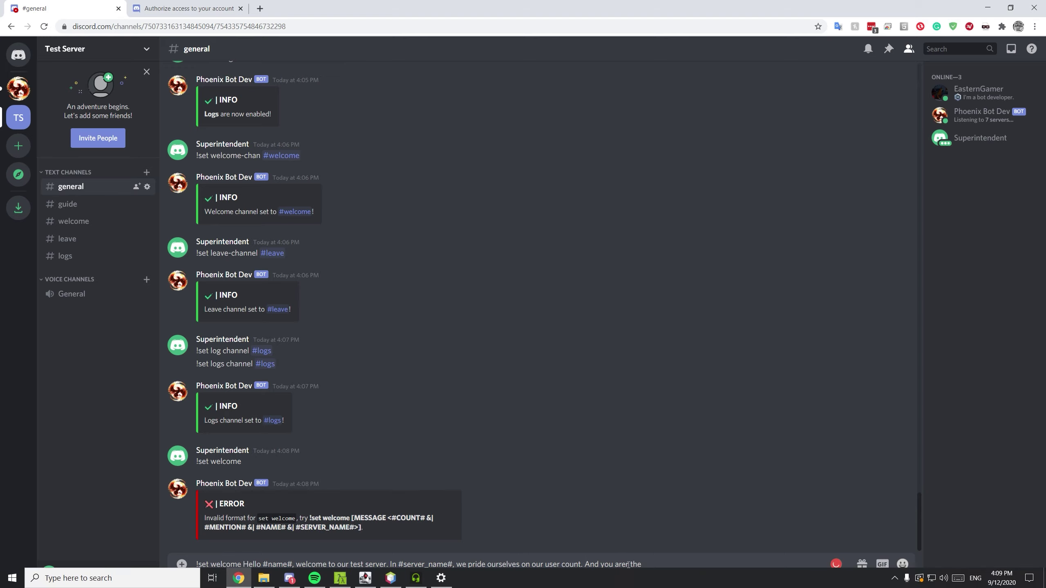
Correct "arer" to "are" in the draft and add the #count# placeholder after "the".
{"action": "left_click", "coordinate": [629, 564]}
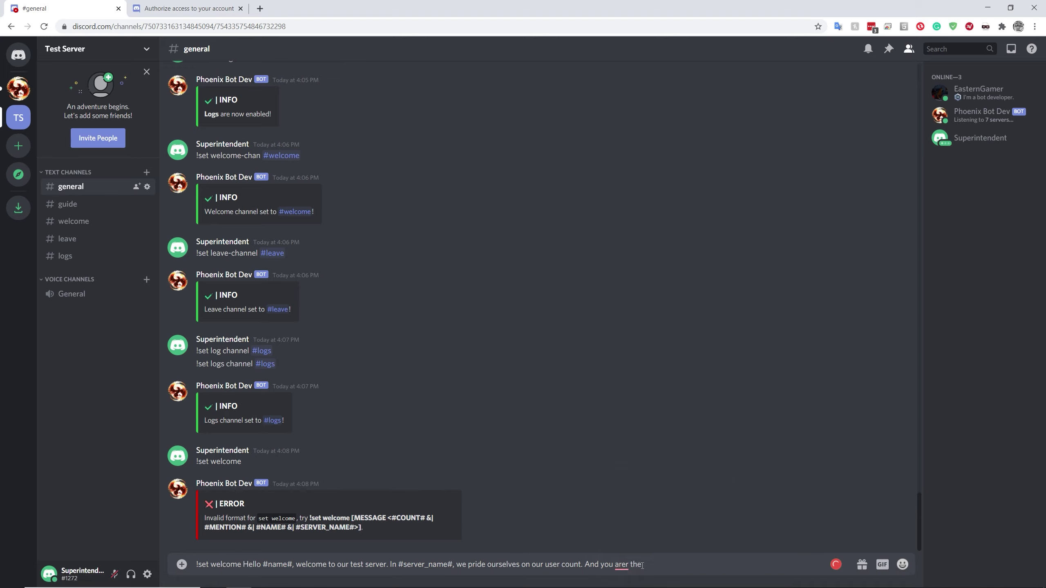
{"action": "key", "text": "BackSpace"}
{"action": "key", "text": "BackSpace"}
{"action": "type", "text": "e the #"}
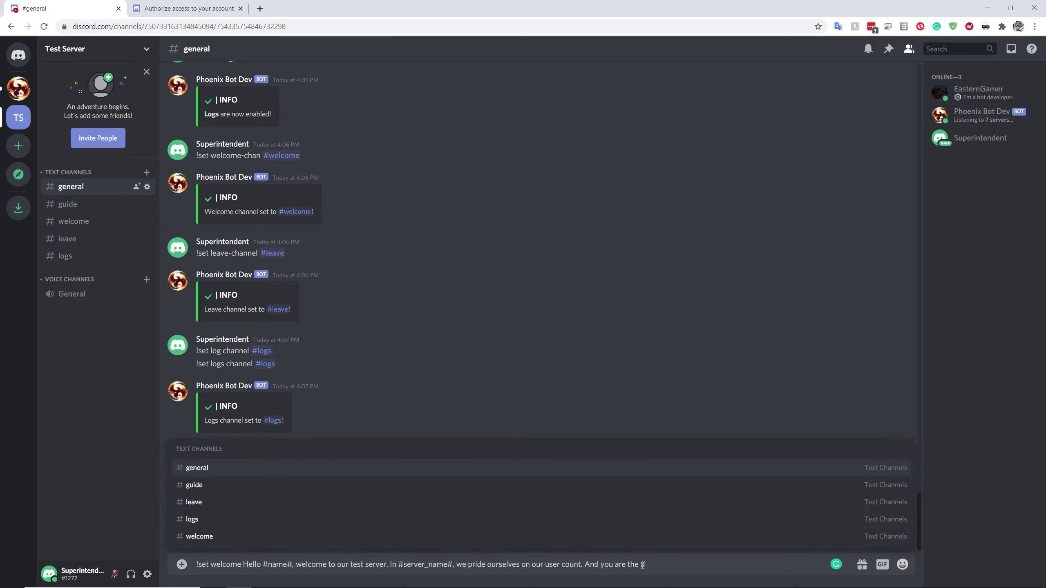
{"action": "type", "text": "count#"}
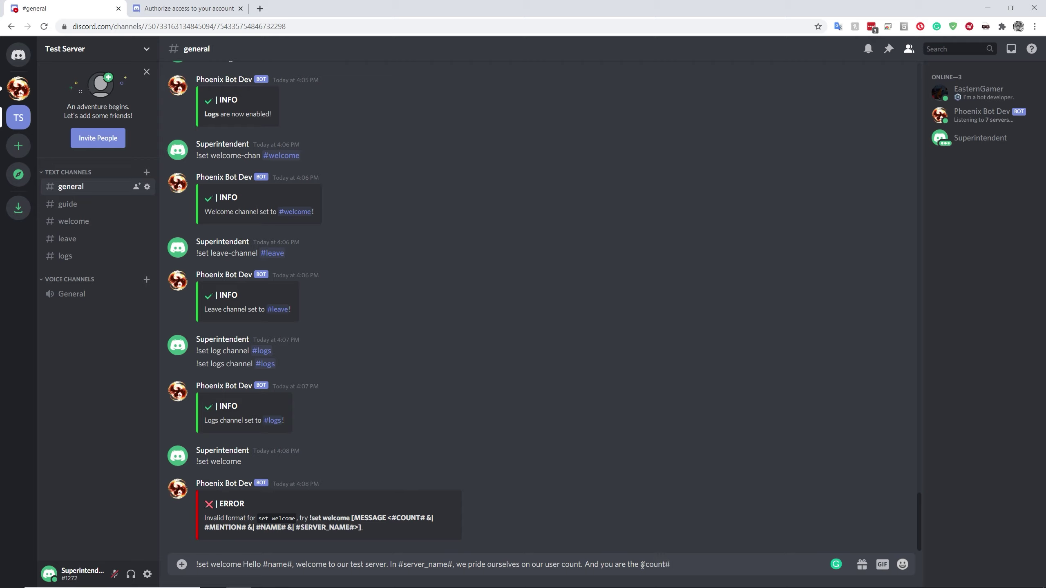
Finish the welcome sentence with "th user." straight after #count# and put "(#metion#)" on a second line.
{"action": "type", "text": "th user"}
{"action": "key", "text": "BackSpace"}
{"action": "key", "text": "BackSpace"}
{"action": "key", "text": "BackSpace"}
{"action": "key", "text": "BackSpace"}
{"action": "type", "text": "user."}
{"action": "key", "text": "Left"}
{"action": "key", "text": "Left"}
{"action": "key", "text": "shift+Left"}
{"action": "key", "text": "shift+Left"}
{"action": "key", "text": "shift+Left"}
{"action": "key", "text": "shift+Left"}
{"action": "key", "text": "shift+Left"}
{"action": "key", "text": "shift+Left"}
{"action": "key", "text": "shift+Left"}
{"action": "key", "text": "shift+Left"}
{"action": "key", "text": "shift+Left"}
{"action": "key", "text": "shift+Right"}
{"action": "key", "text": "shift+Right"}
{"action": "key", "text": "shift+Right"}
{"action": "key", "text": "shift+Right"}
{"action": "key", "text": "shift+Right"}
{"action": "key", "text": "shift+Right"}
{"action": "key", "text": "shift+Right"}
{"action": "key", "text": "Right"}
{"action": "key", "text": "Right"}
{"action": "key", "text": "Right"}
{"action": "type", "text": "(#metion#)"}
{"action": "key", "text": "Right"}
{"action": "key", "text": "Right"}
{"action": "key", "text": "shift+Return"}
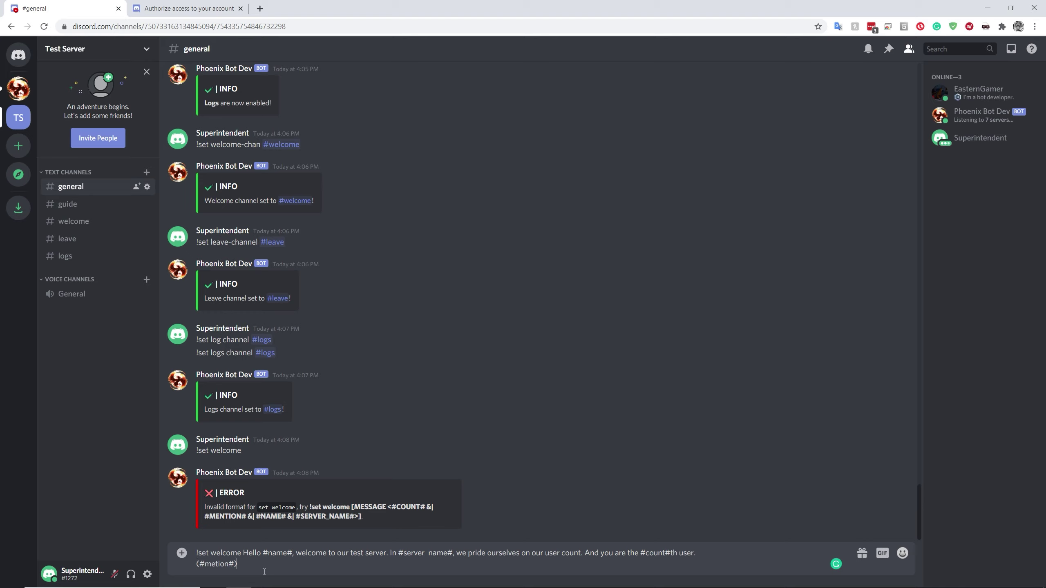
Review the full drafted welcome text and send the !set welcome command in general.
{"action": "left_click_drag", "start_coordinate": [264, 571], "coordinate": [247, 557]}
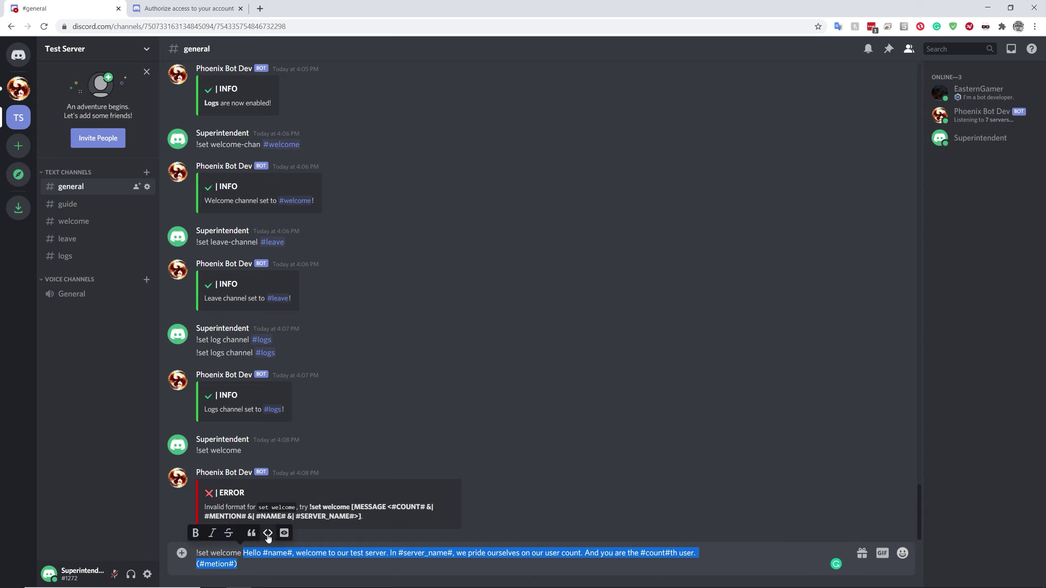
{"action": "left_click", "coordinate": [248, 572]}
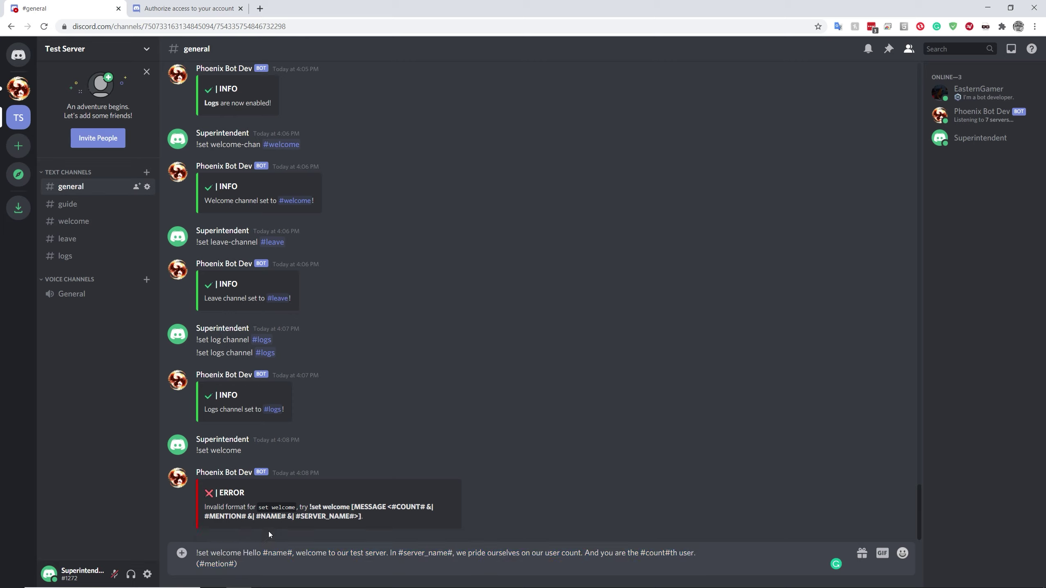
{"action": "key", "text": "ctrl+a"}
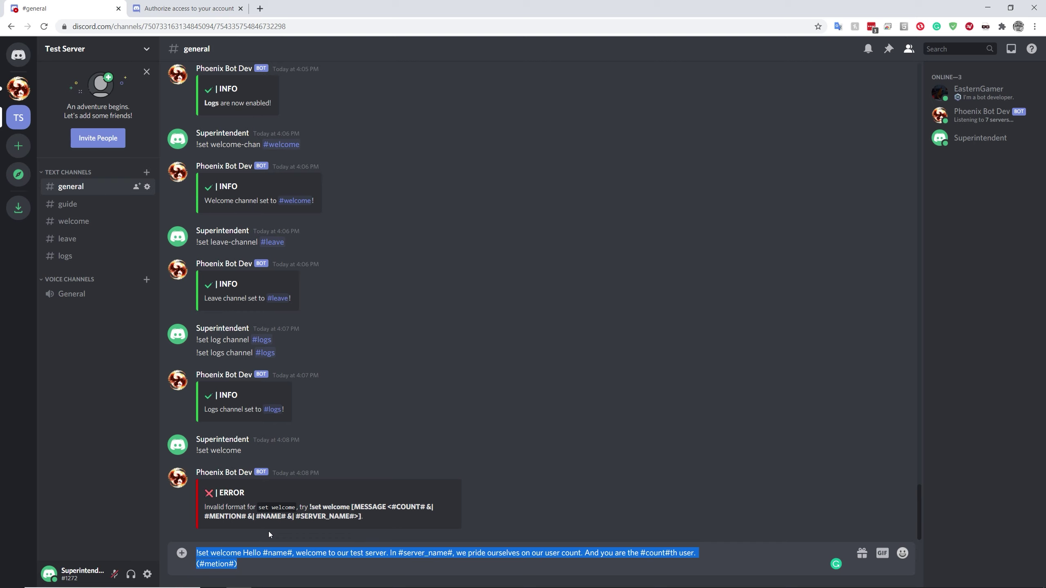
{"action": "key", "text": "Return"}
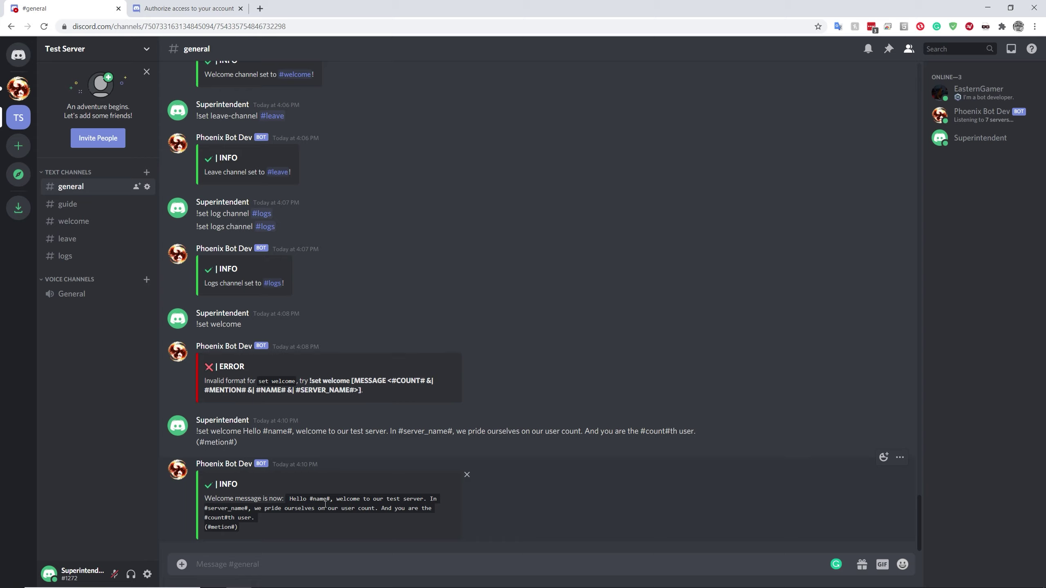
Examine the placeholders in the bot's reply about the welcome message.
{"action": "left_click_drag", "start_coordinate": [330, 500], "coordinate": [307, 499]}
{"action": "left_click", "coordinate": [226, 524]}
{"action": "left_click_drag", "start_coordinate": [332, 502], "coordinate": [316, 503]}
{"action": "left_click", "coordinate": [316, 503]}
Set the bot's leave message by sending "!set leave Good riddance, hope you don't come back." in general.
{"action": "type", "text": "!set leave Good riddence"}
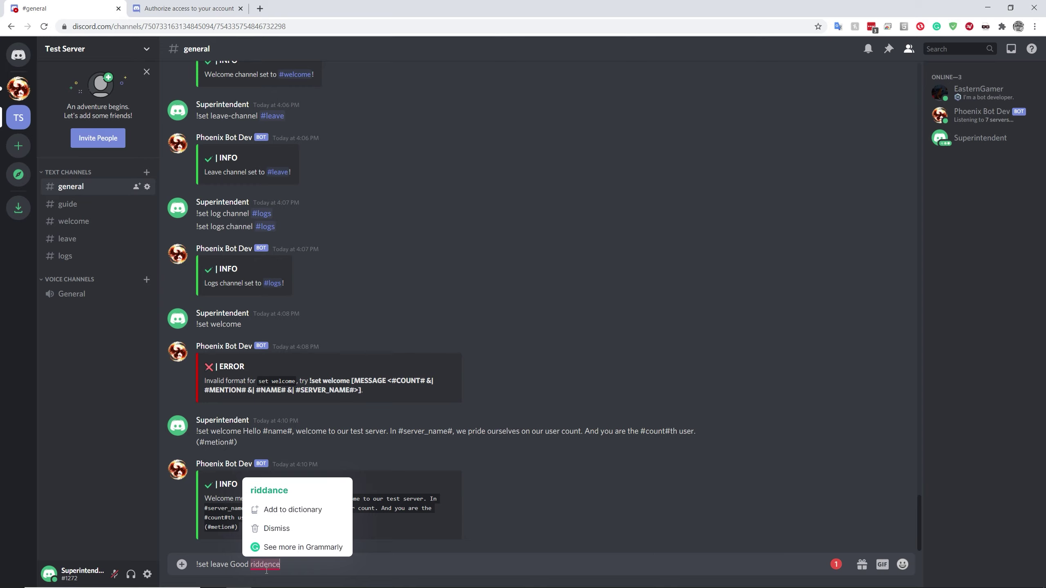
{"action": "left_click", "coordinate": [265, 571]}
{"action": "key", "text": "BackSpace"}
{"action": "type", "text": "ance"}
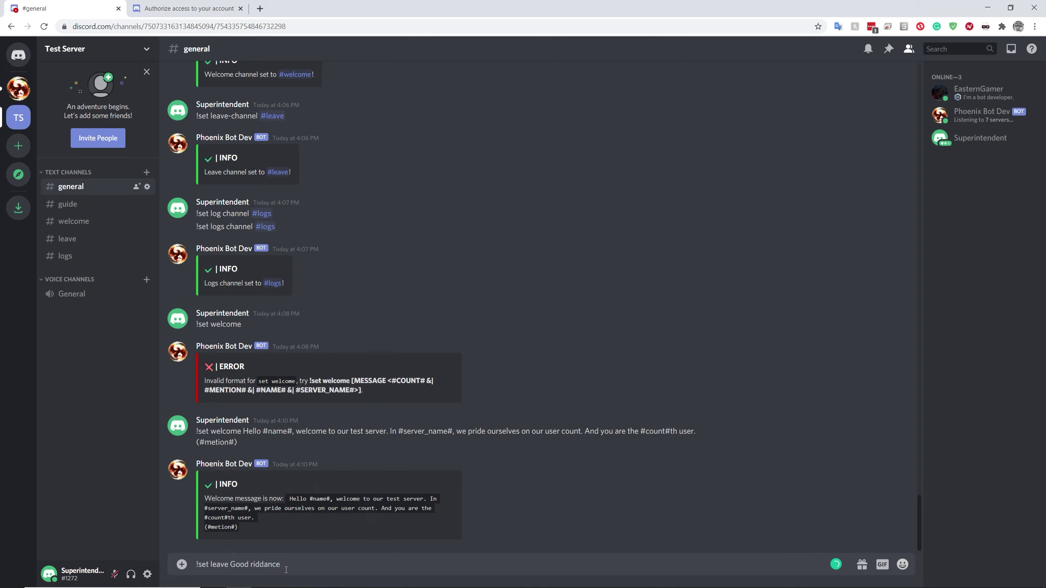
{"action": "type", "text": ", hope you don't come back."}
{"action": "key", "text": "Return"}
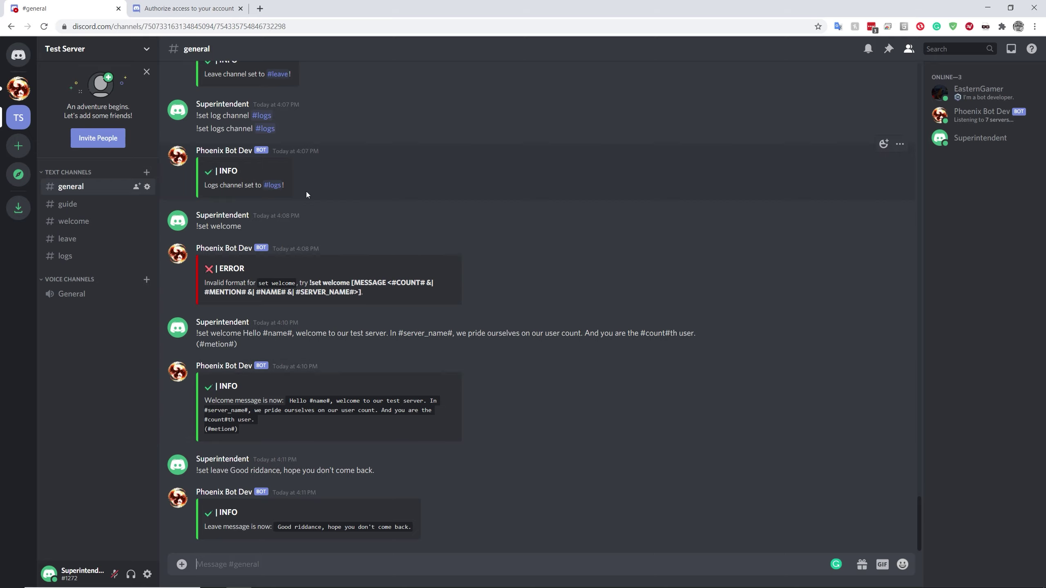
Send !settings in general to display the bot's current server settings.
{"action": "type", "text": "!"}
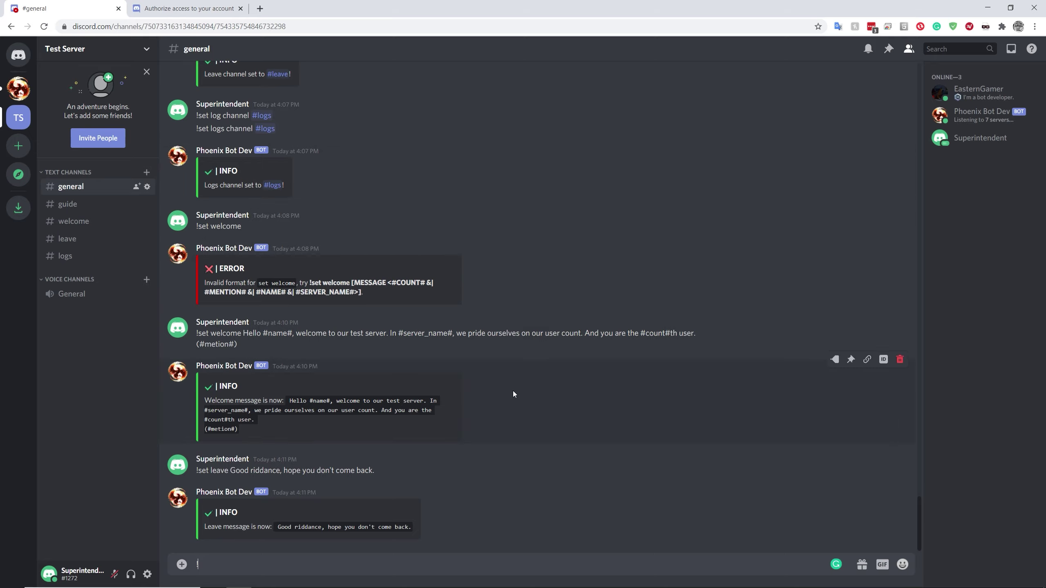
{"action": "type", "text": "settings"}
{"action": "key", "text": "Return"}
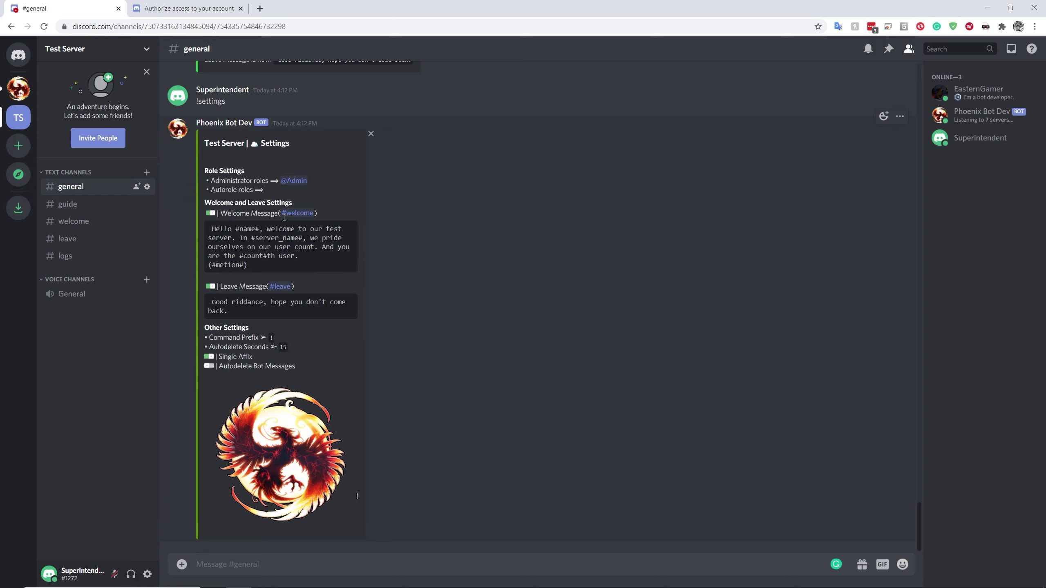
Open the welcome channel linked in the settings, and review the channel-based commands in the guide channel.
{"action": "left_click", "coordinate": [297, 213]}
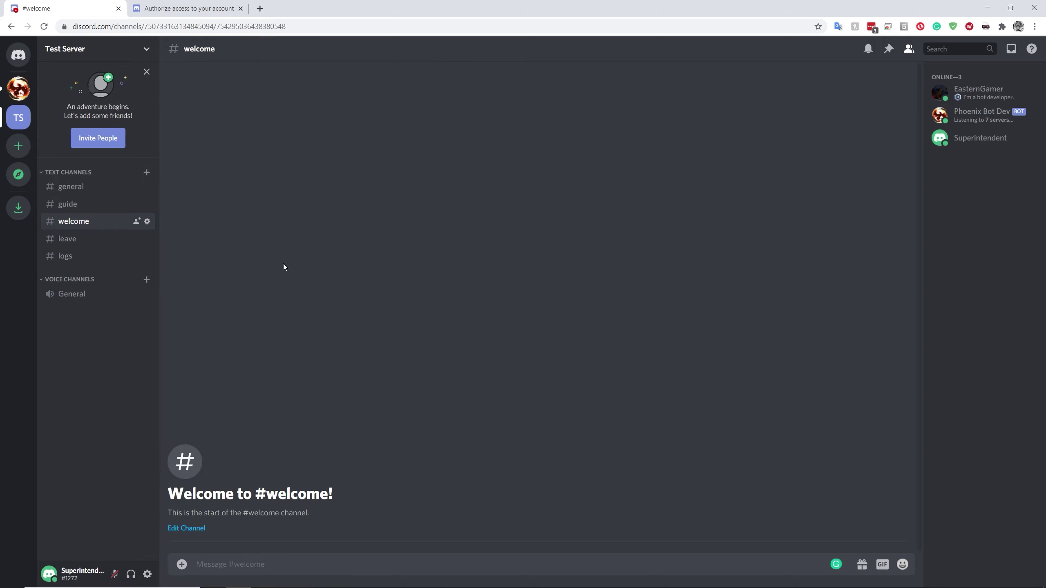
{"action": "left_click", "coordinate": [82, 187]}
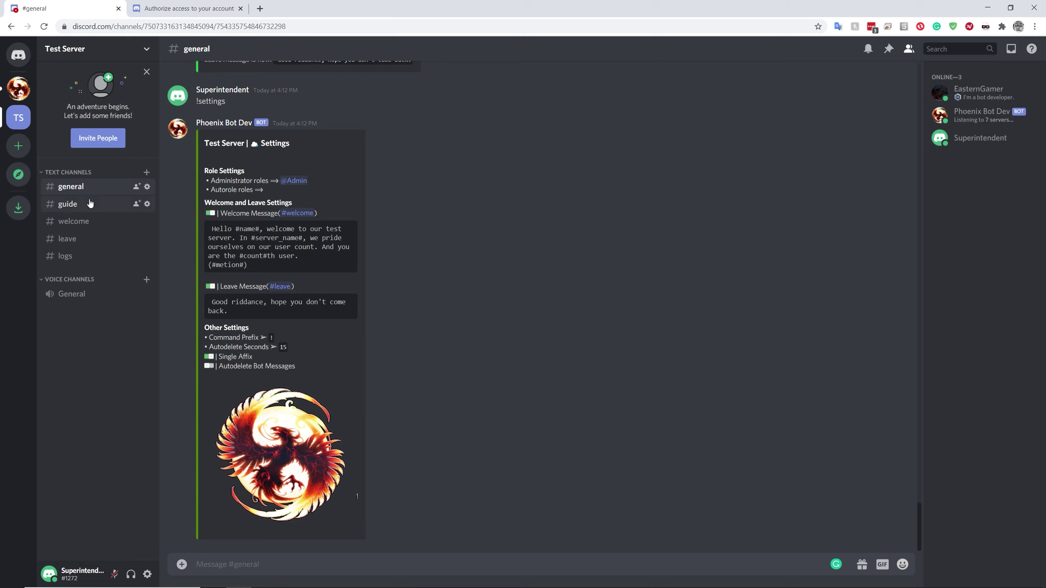
{"action": "left_click", "coordinate": [68, 204]}
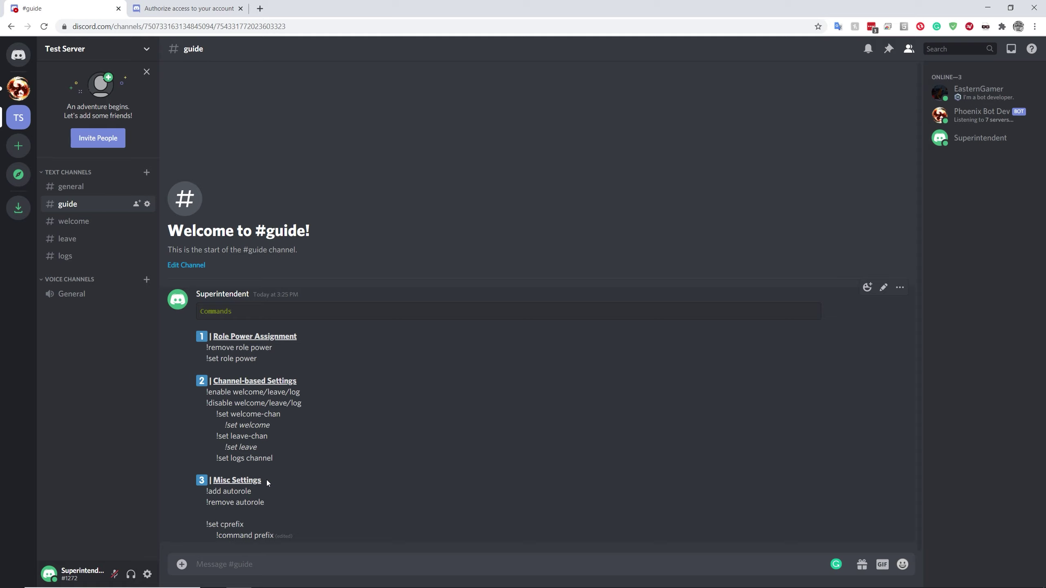
{"action": "left_click_drag", "start_coordinate": [285, 454], "coordinate": [203, 391]}
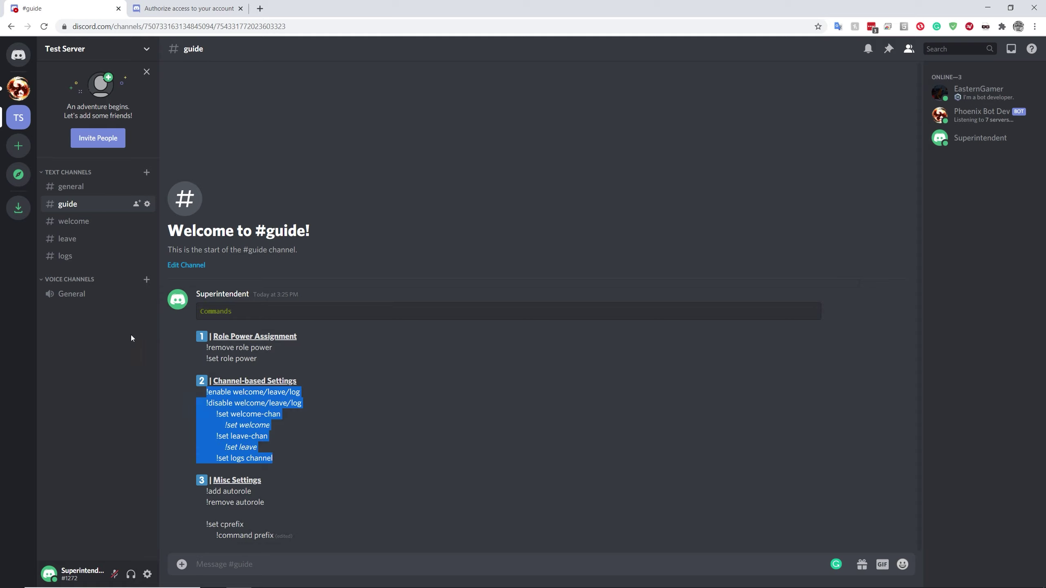
{"action": "left_click", "coordinate": [100, 186]}
{"action": "type", "text": "!"}
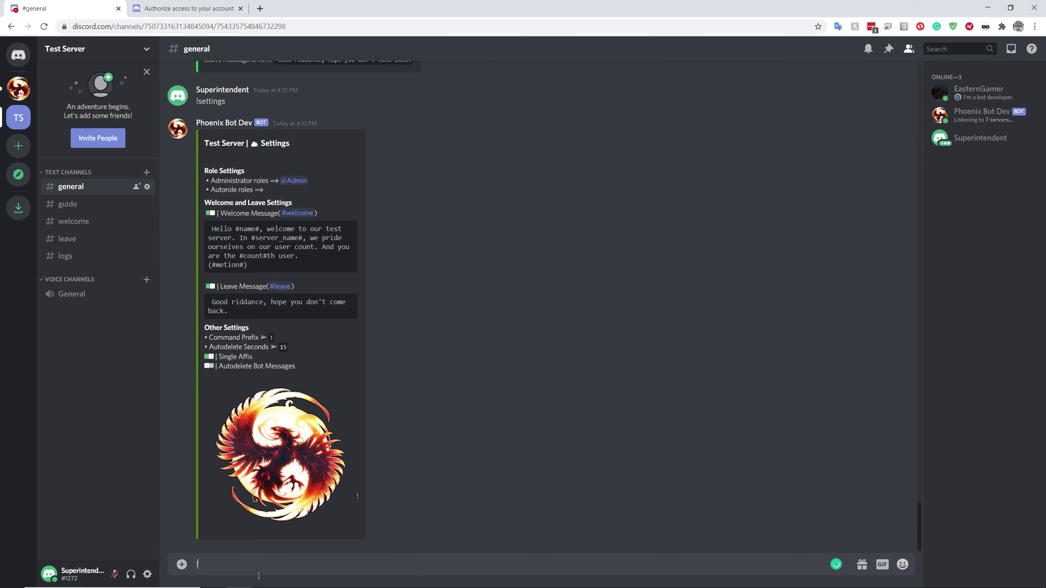
{"action": "type", "text": "set autorole @Mod"}
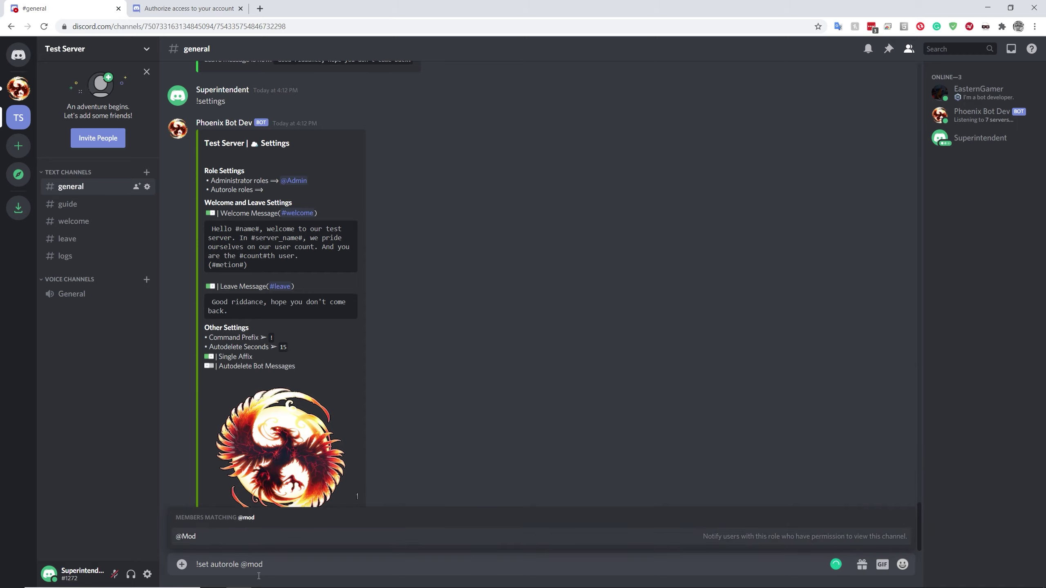
{"action": "key", "text": "Tab"}
{"action": "key", "text": "Return"}
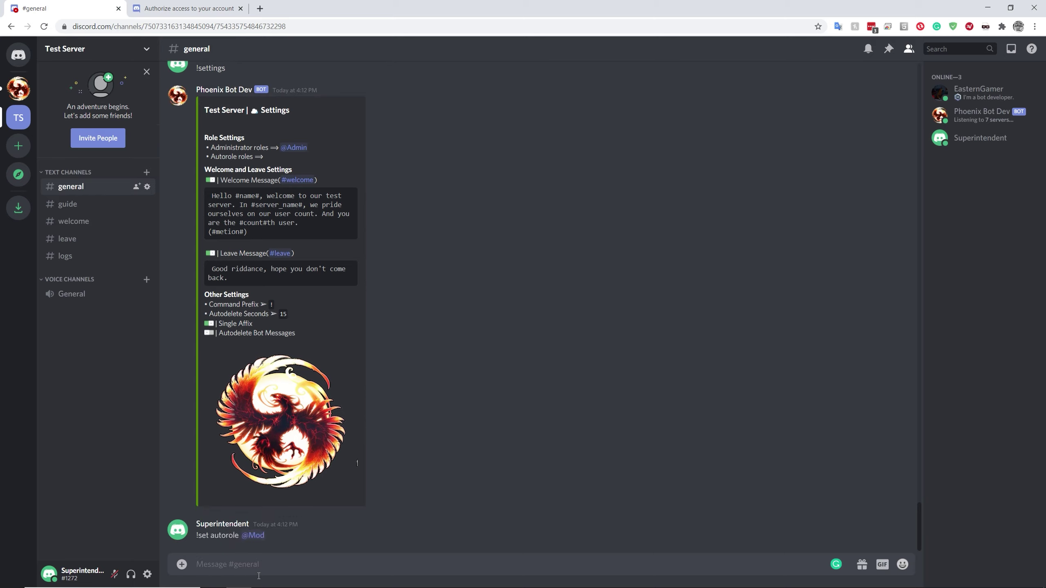
Add the Mod role as an autorole by sending the !add autorole command in general.
{"action": "type", "text": "!add autorole @"}
{"action": "key", "text": "BackSpace"}
{"action": "type", "text": "Mod"}
{"action": "key", "text": "Return"}
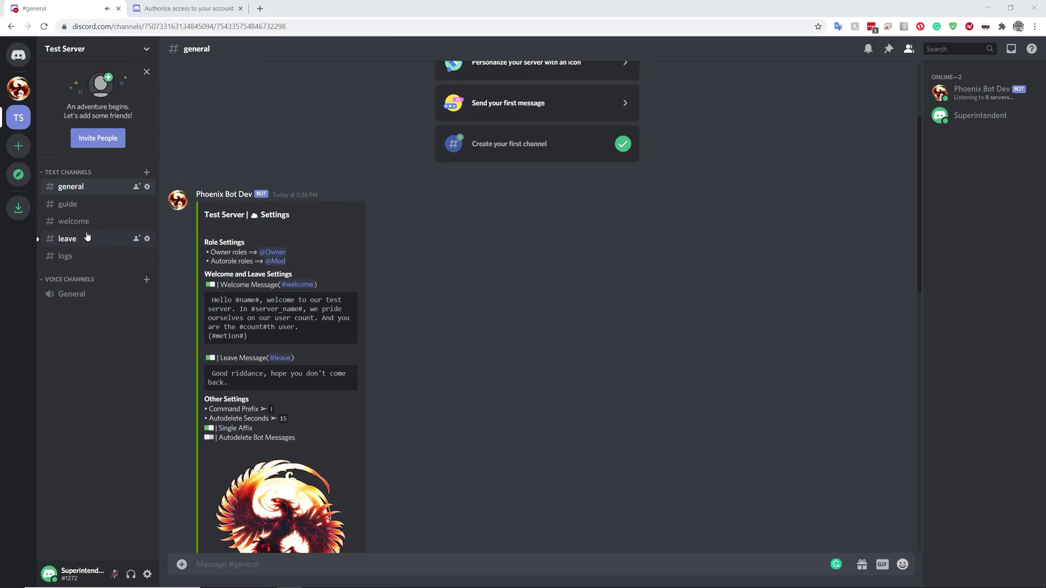
Open the leave channel and check the leave message posted by the bot.
{"action": "left_click", "coordinate": [85, 237]}
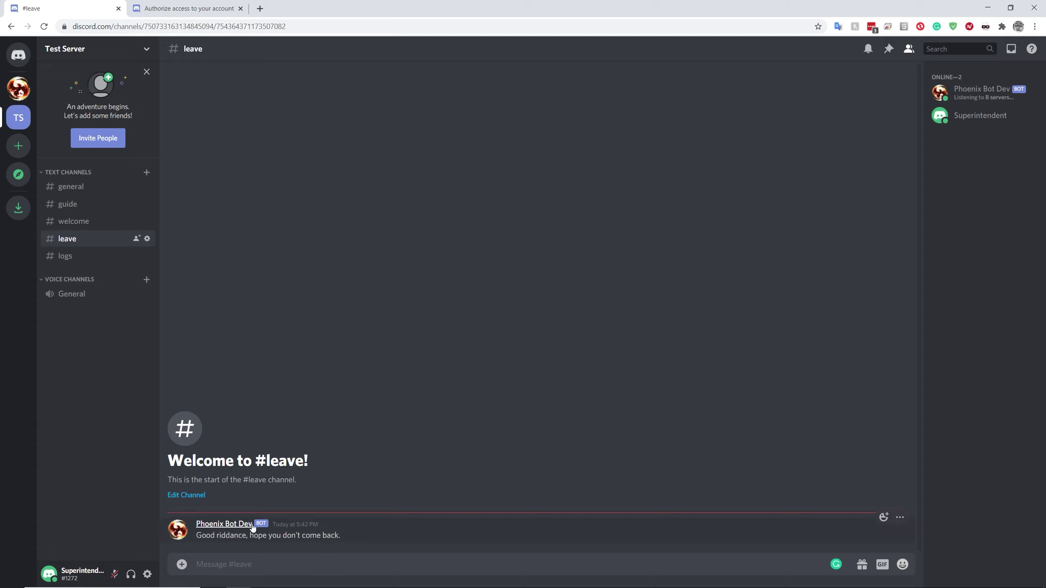
{"action": "left_click_drag", "start_coordinate": [353, 536], "coordinate": [195, 536]}
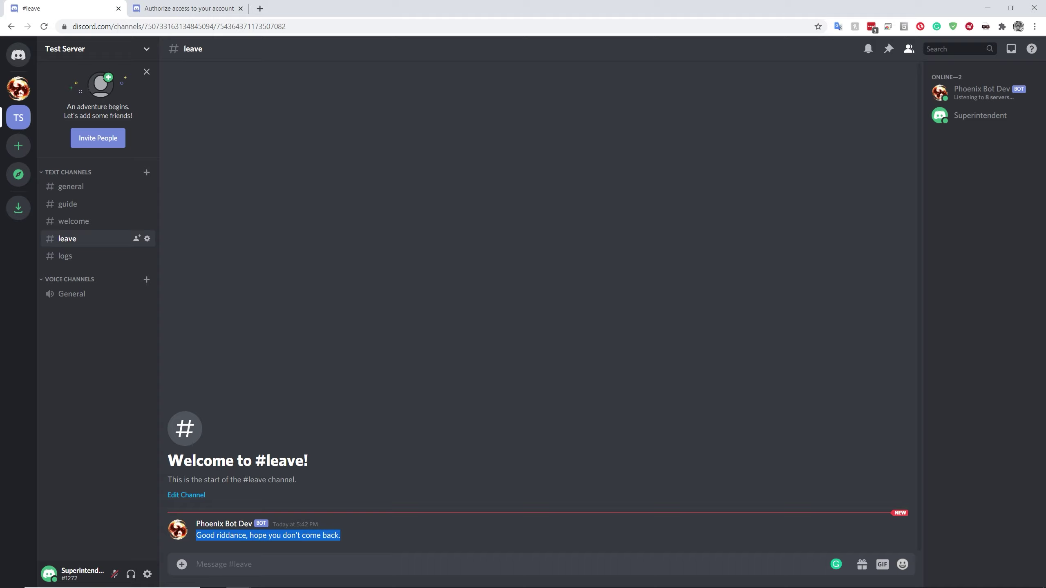
{"action": "left_click", "coordinate": [289, 587]}
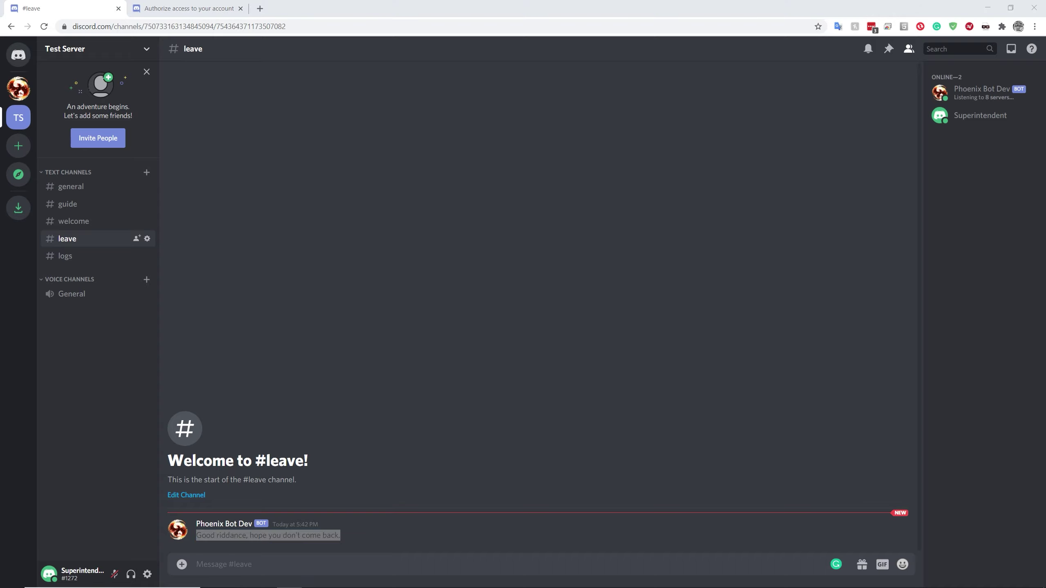
Check the bot's greeting in the welcome channel and the roles in the new member's profile.
{"action": "left_click", "coordinate": [73, 222]}
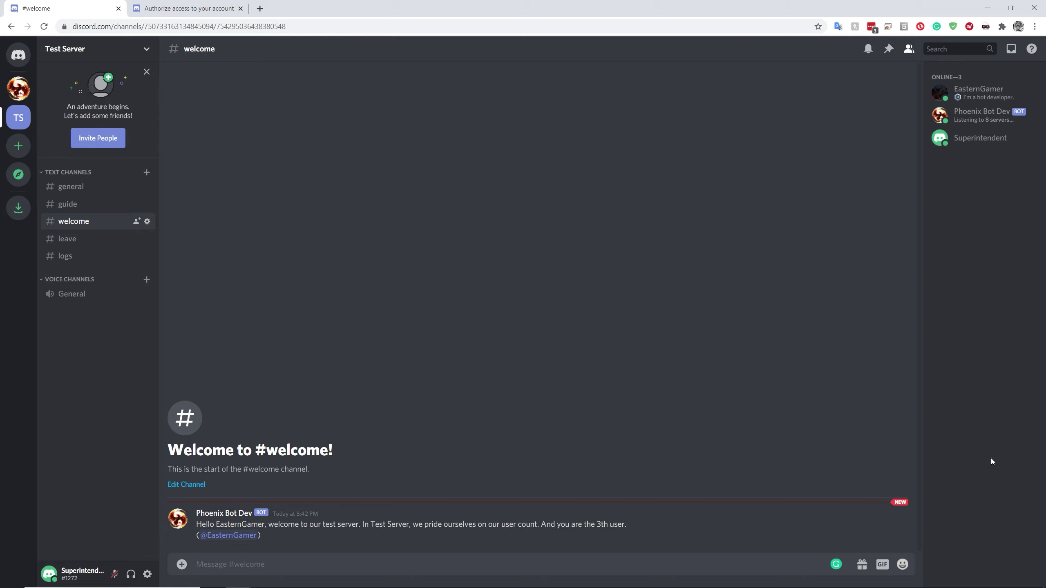
{"action": "left_click", "coordinate": [979, 92]}
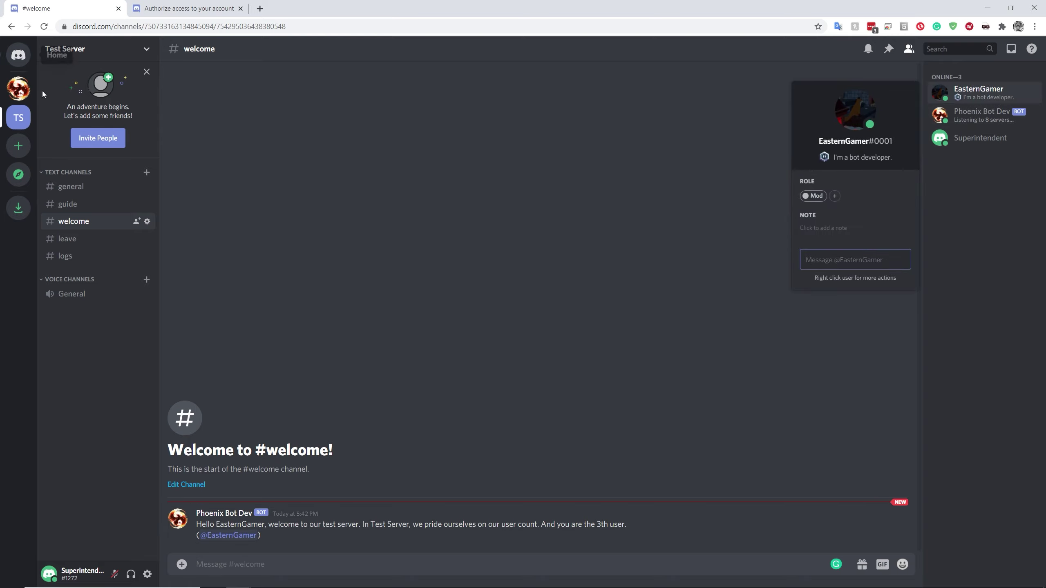
{"action": "left_click", "coordinate": [240, 172]}
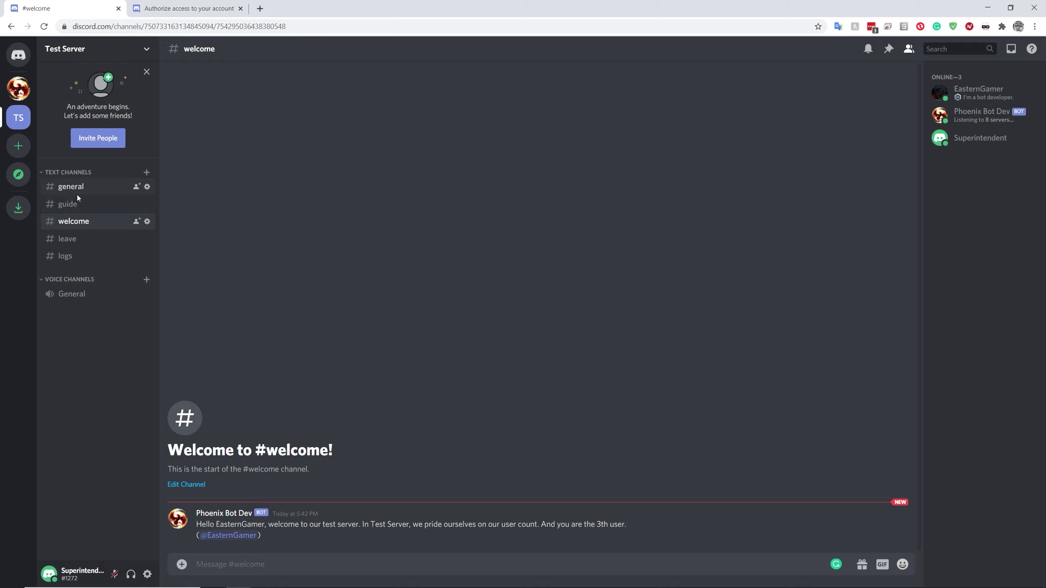
Consult the guide channel and set the prefix of all bot commands by sending "!set cprefix #4" in general.
{"action": "left_click", "coordinate": [69, 204]}
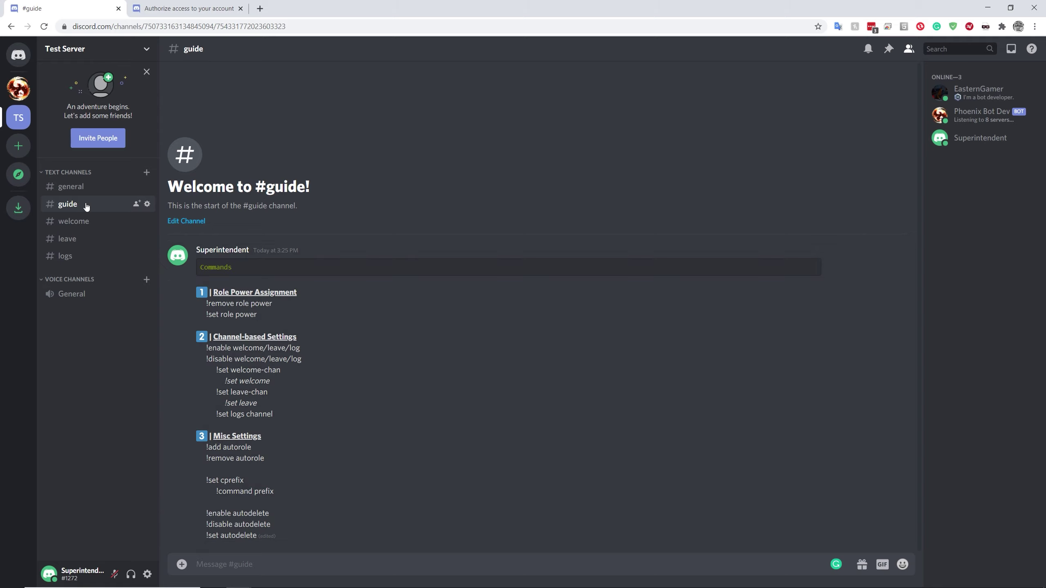
{"action": "left_click", "coordinate": [74, 186]}
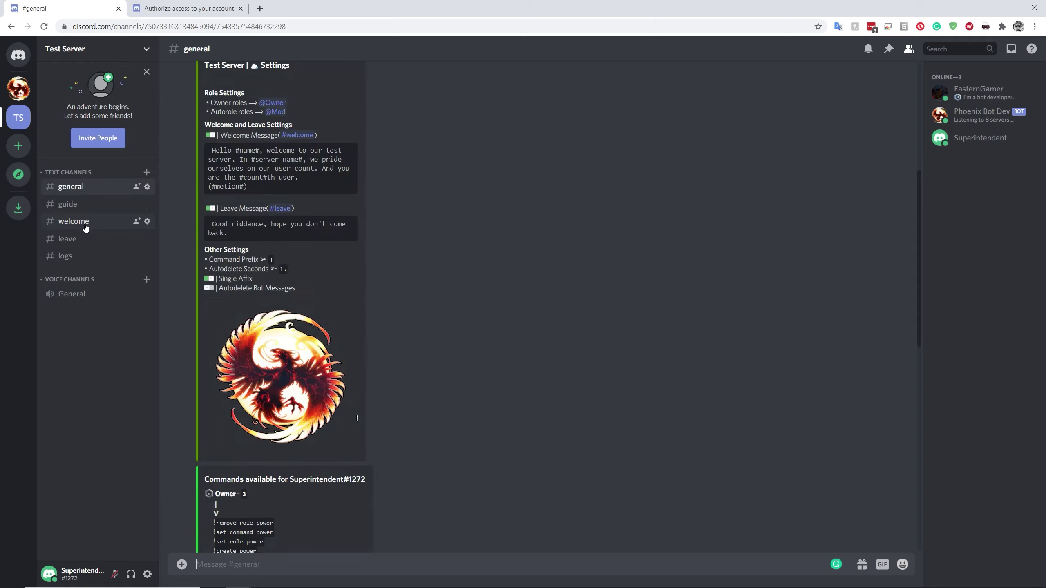
{"action": "type", "text": "!"}
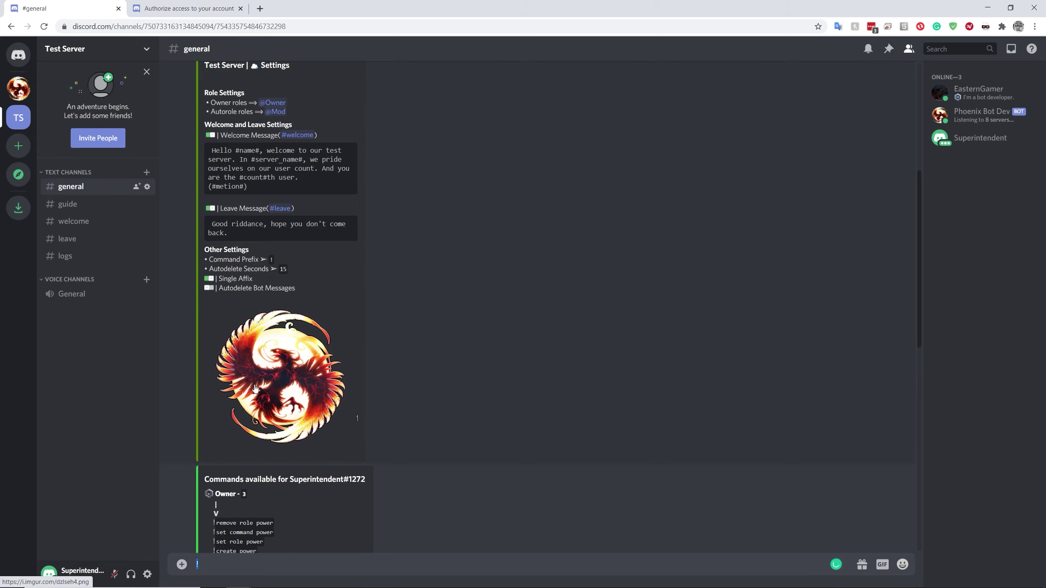
{"action": "type", "text": "set cprefix #"}
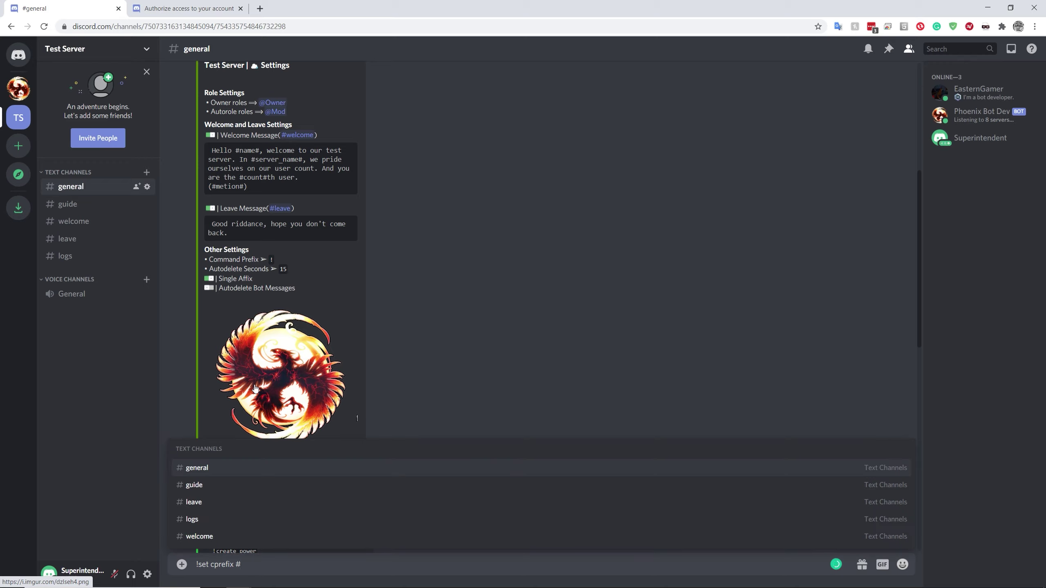
{"action": "type", "text": "4"}
{"action": "key", "text": "Return"}
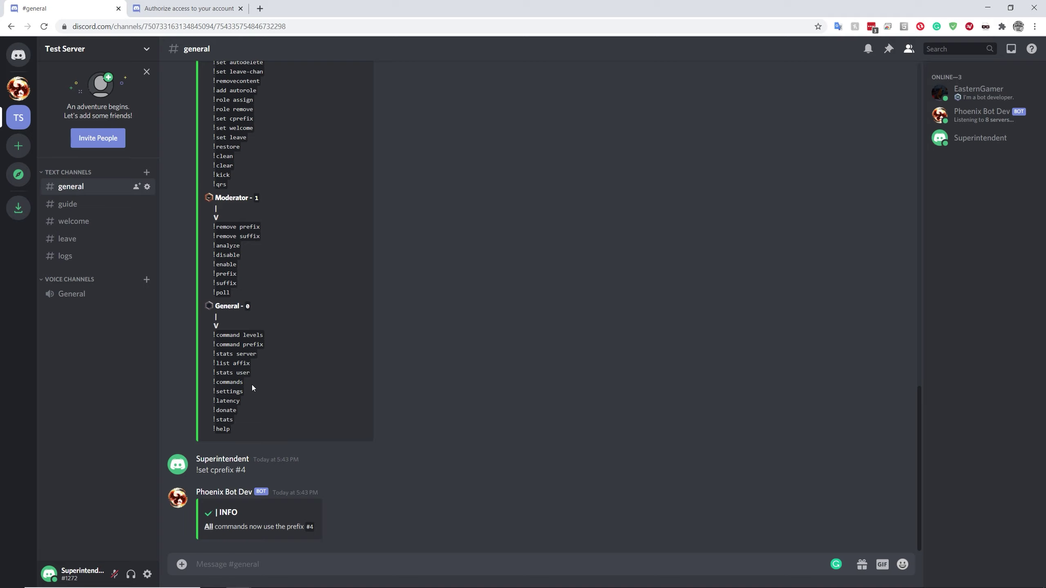
Set the prefix of all bot commands back to ! by sending "#4set cprefix !" in general.
{"action": "type", "text": "#"}
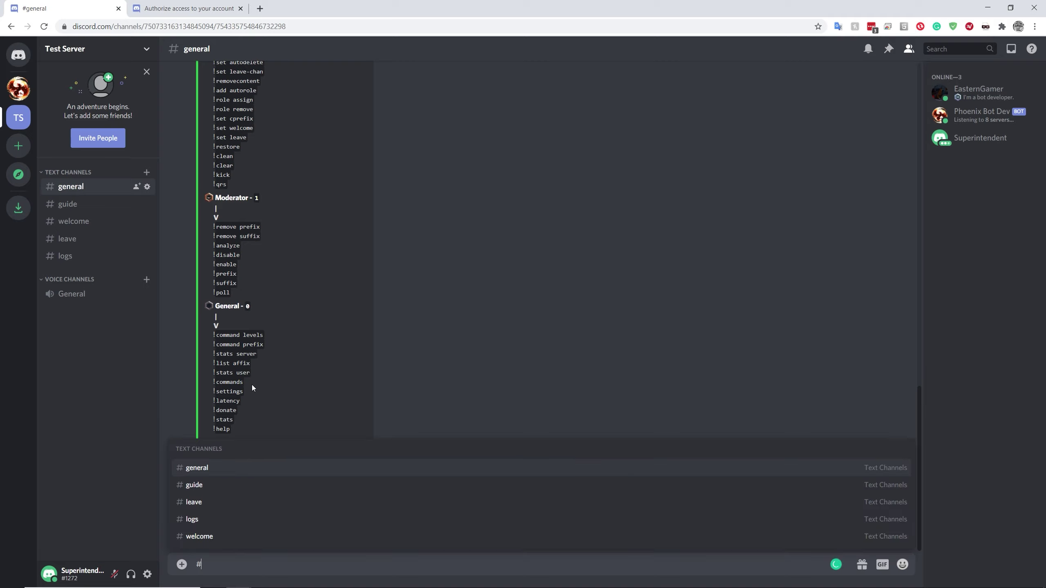
{"action": "type", "text": "4set"}
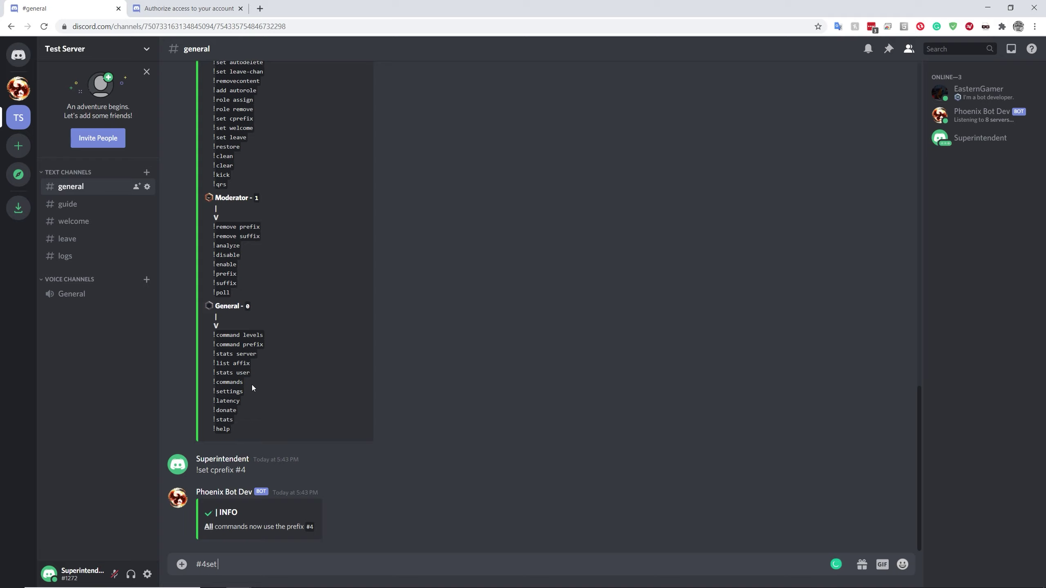
{"action": "type", "text": " cpref"}
{"action": "type", "text": "ix !"}
{"action": "key", "text": "Return"}
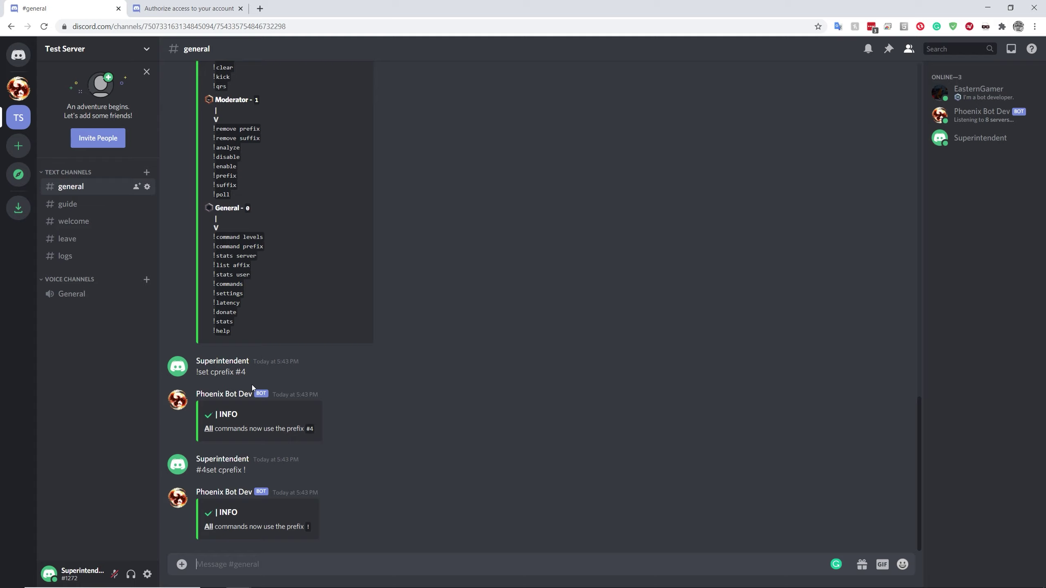
{"action": "type", "text": "#"}
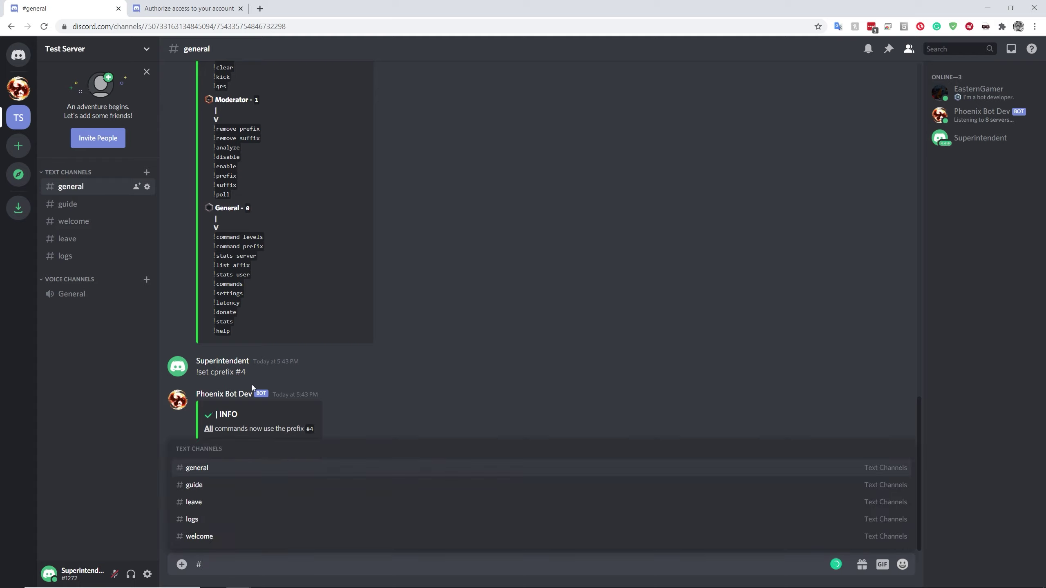
{"action": "type", "text": "4set cprefd"}
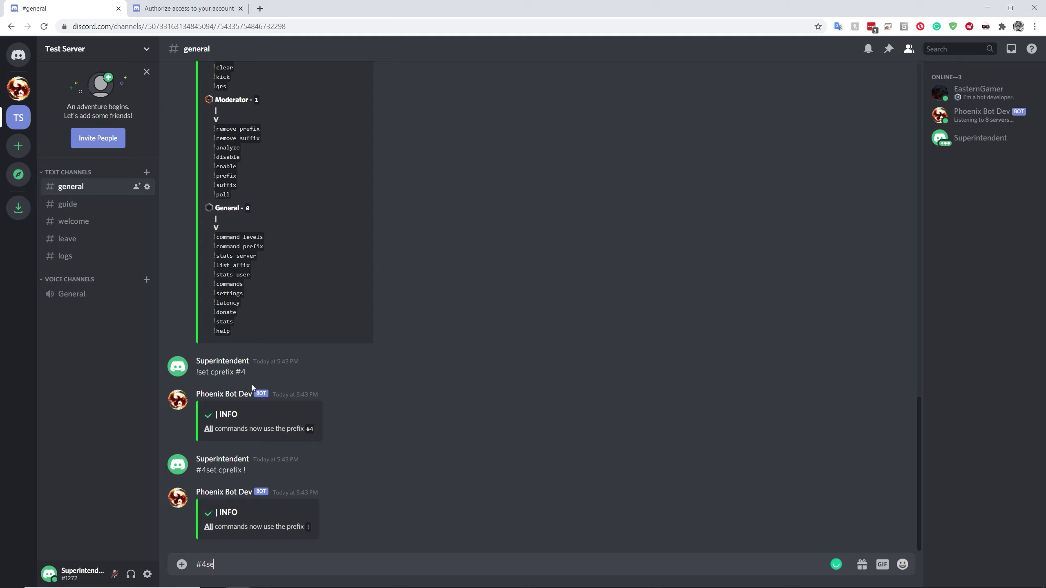
{"action": "key", "text": "BackSpace"}
{"action": "key", "text": "BackSpace"}
{"action": "key", "text": "BackSpace"}
{"action": "key", "text": "BackSpace"}
{"action": "key", "text": "BackSpace"}
{"action": "key", "text": "BackSpace"}
{"action": "key", "text": "BackSpace"}
{"action": "key", "text": "BackSpace"}
{"action": "key", "text": "BackSpace"}
{"action": "key", "text": "BackSpace"}
{"action": "key", "text": "BackSpace"}
{"action": "key", "text": "BackSpace"}
{"action": "type", "text": "!st"}
{"action": "key", "text": "BackSpace"}
{"action": "type", "text": "et cprefix @@@32y9748r593h2w4ufnre uno3re5w980 432t809wtg408ertdsg"}
{"action": "key", "text": "Return"}
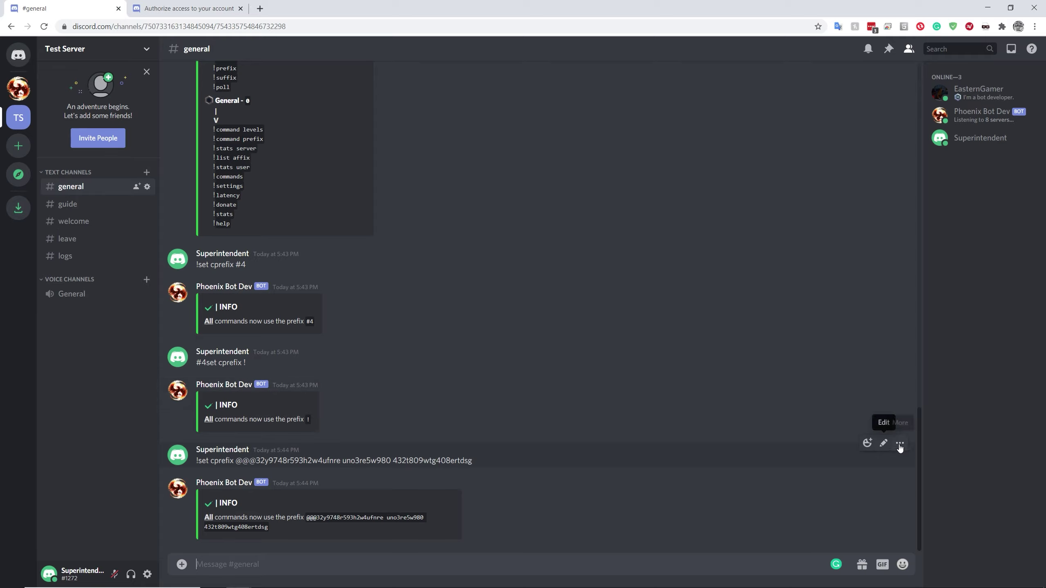
Delete the latest "!set cprefix" message with the random string and the bot's reply to it.
{"action": "left_click", "coordinate": [899, 443]}
{"action": "left_click", "coordinate": [840, 550]}
{"action": "left_click", "coordinate": [612, 364]}
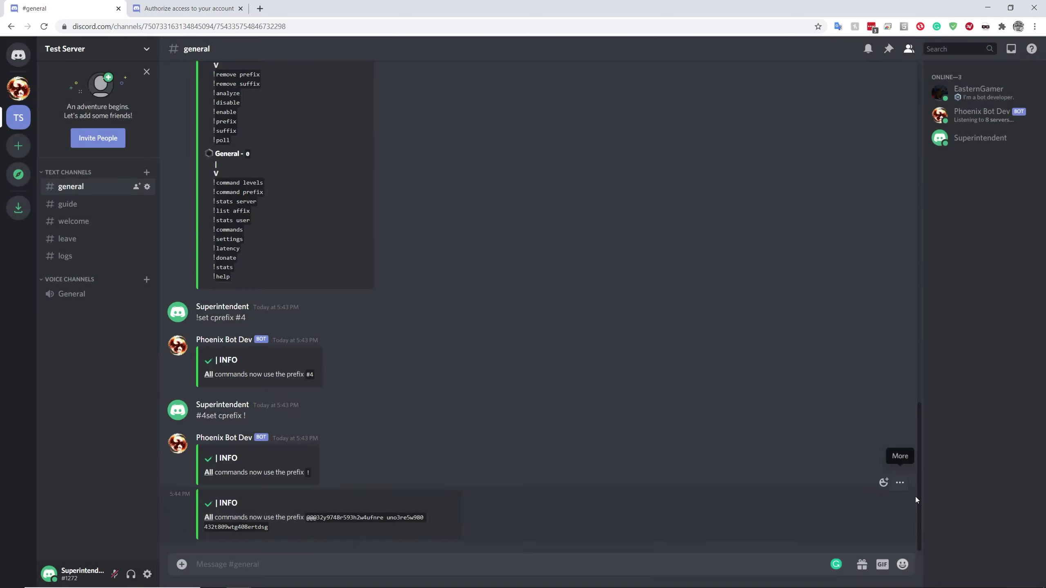
{"action": "left_click", "coordinate": [900, 486]}
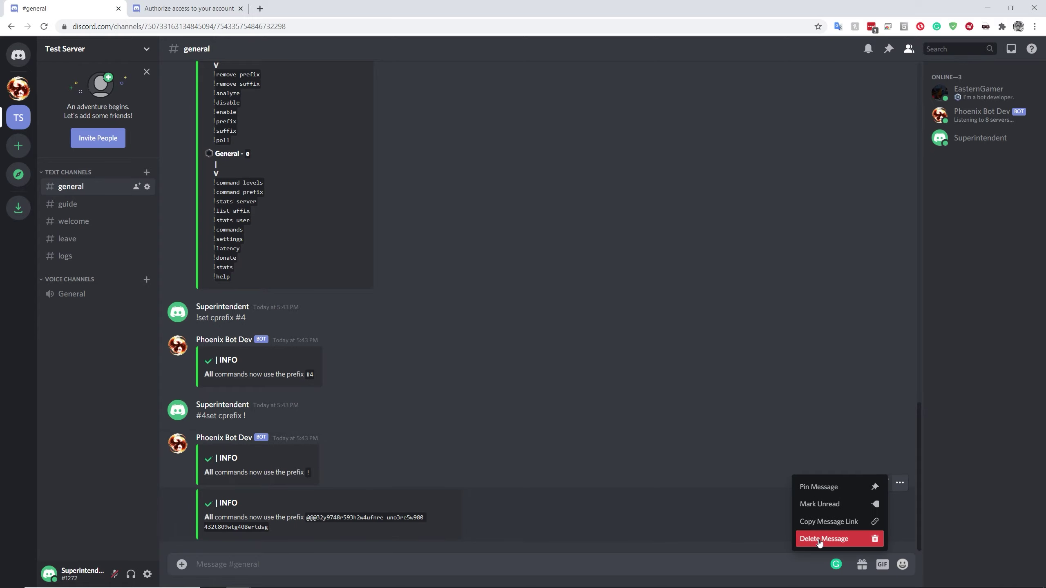
{"action": "left_click", "coordinate": [840, 539]}
{"action": "left_click", "coordinate": [603, 390]}
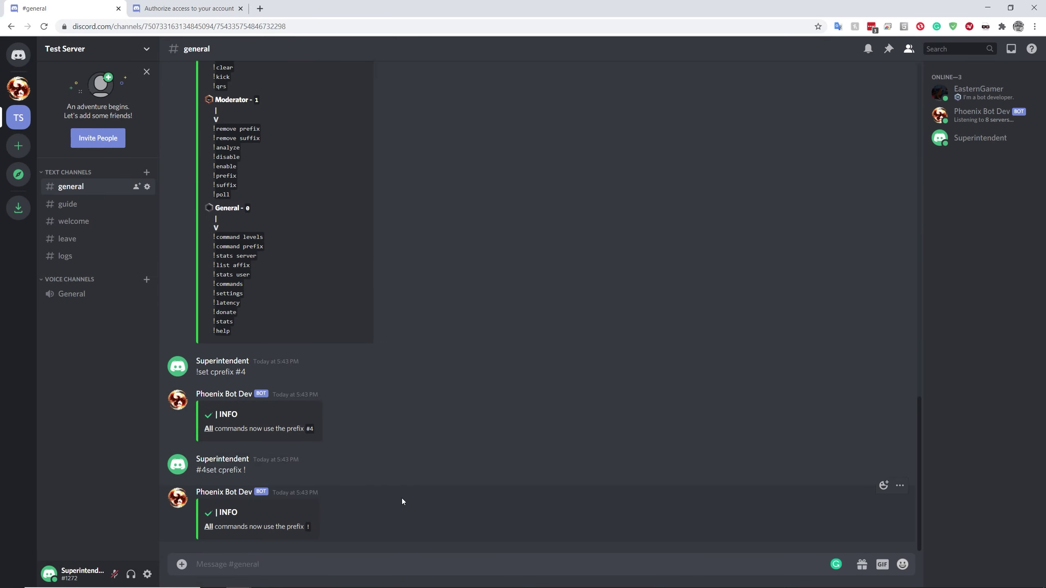
Query the bot's current command prefix in general by sending "!commands" and "!command prefix".
{"action": "left_click", "coordinate": [259, 565]}
{"action": "type", "text": "!commands"}
{"action": "key", "text": "Return"}
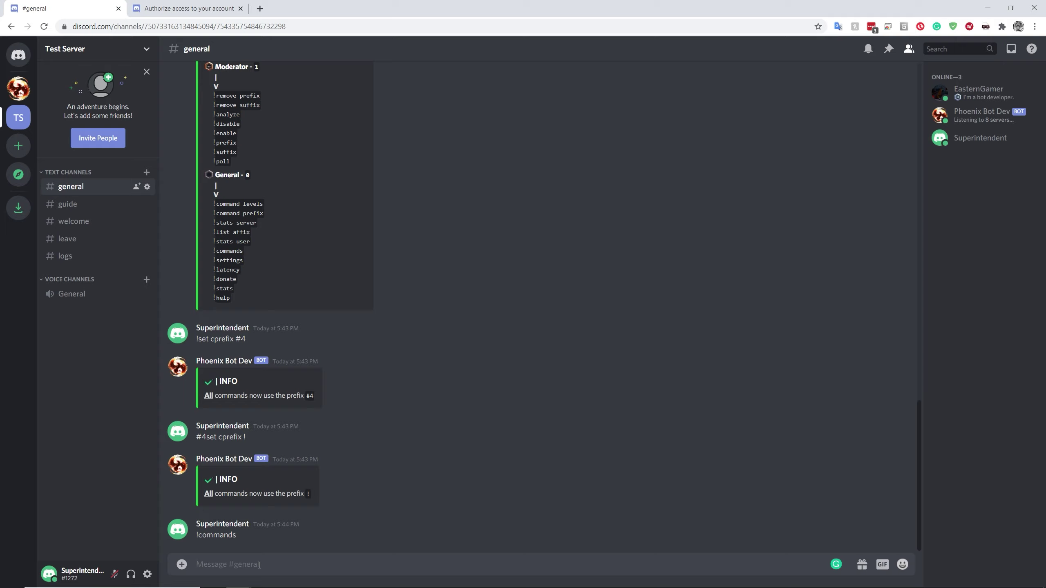
{"action": "type", "text": "!command prefix"}
{"action": "left_click", "coordinate": [197, 563]}
{"action": "key", "text": "Return"}
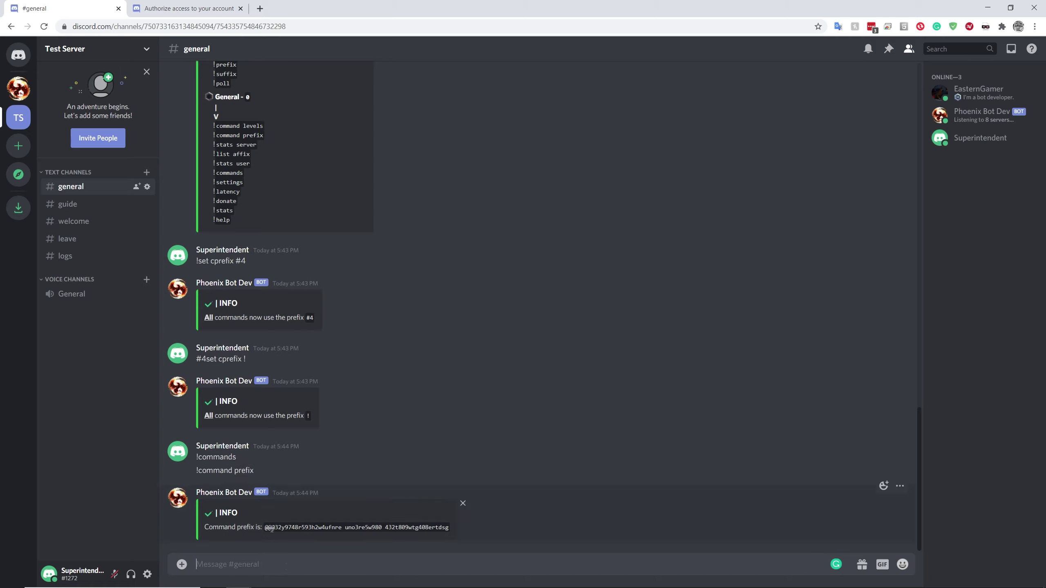
Copy the random prefix from the bot's reply and send it followed by "set cprefix !" to make ! the command prefix.
{"action": "left_click_drag", "start_coordinate": [272, 529], "coordinate": [451, 529]}
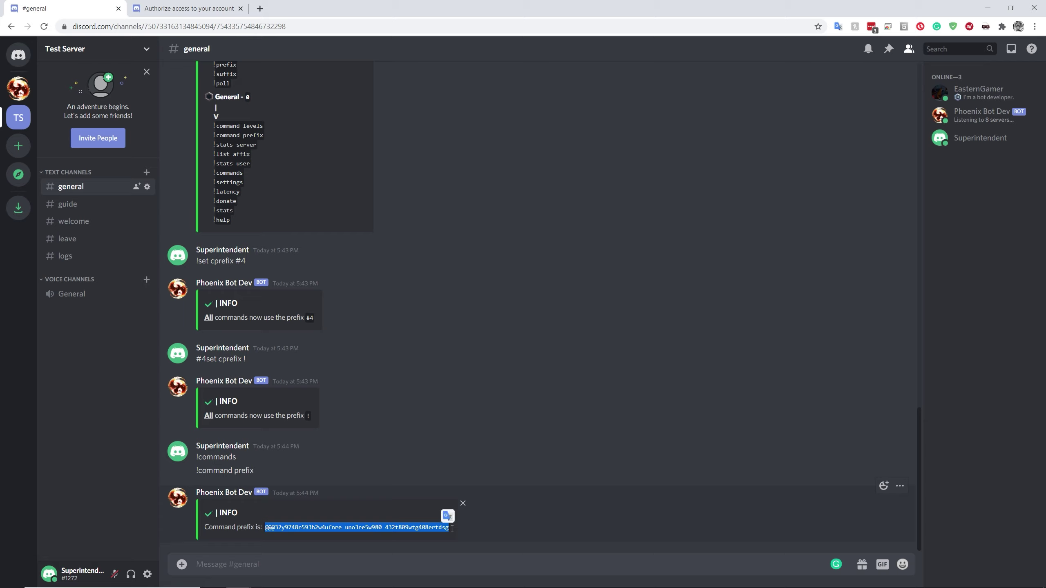
{"action": "key", "text": "ctrl+c"}
{"action": "key", "text": "ctrl+v"}
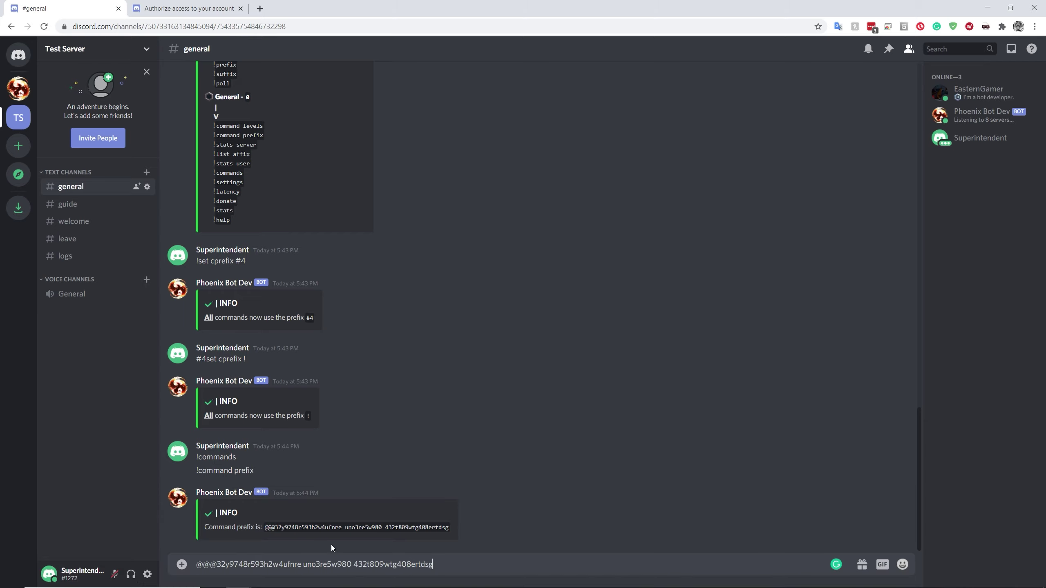
{"action": "type", "text": "set cprefix !"}
{"action": "key", "text": "Return"}
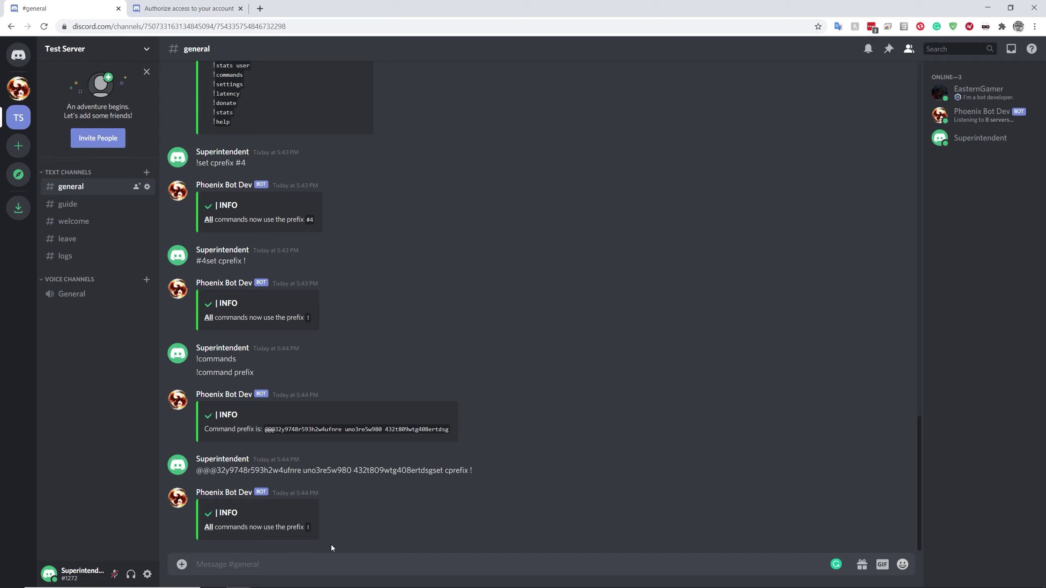
{"action": "scroll", "coordinate": [477, 261], "scroll_direction": "up", "scroll_amount": 5}
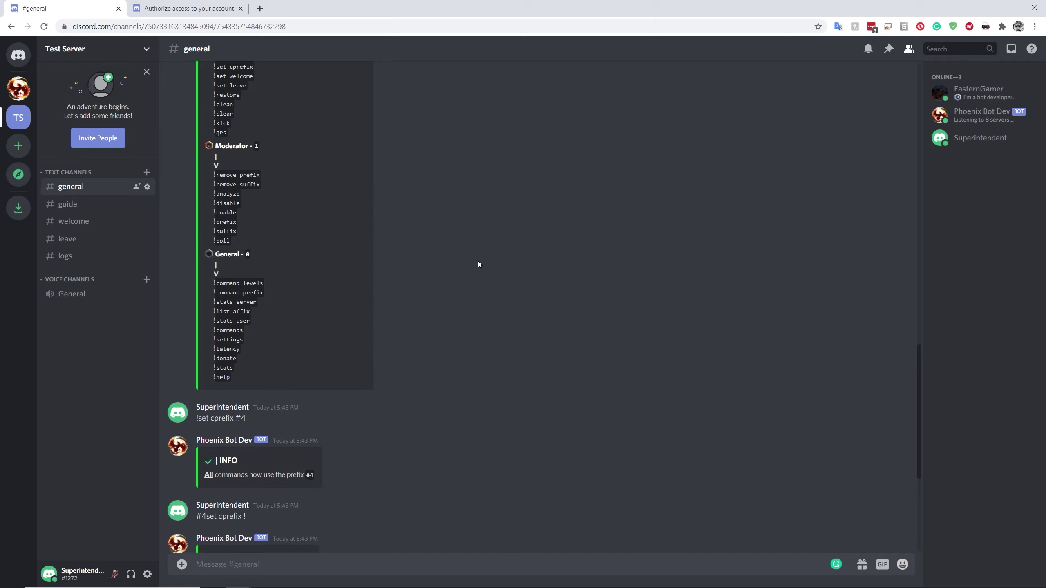
{"action": "scroll", "coordinate": [464, 256], "scroll_direction": "up", "scroll_amount": 5}
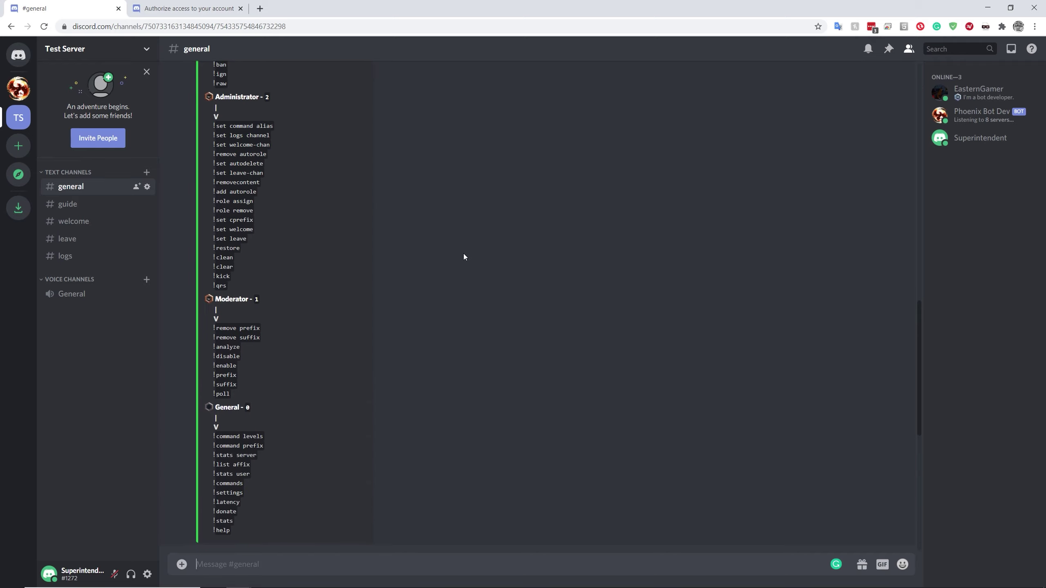
{"action": "scroll", "coordinate": [460, 259], "scroll_direction": "down", "scroll_amount": 5}
{"action": "scroll", "coordinate": [459, 258], "scroll_direction": "down", "scroll_amount": 5}
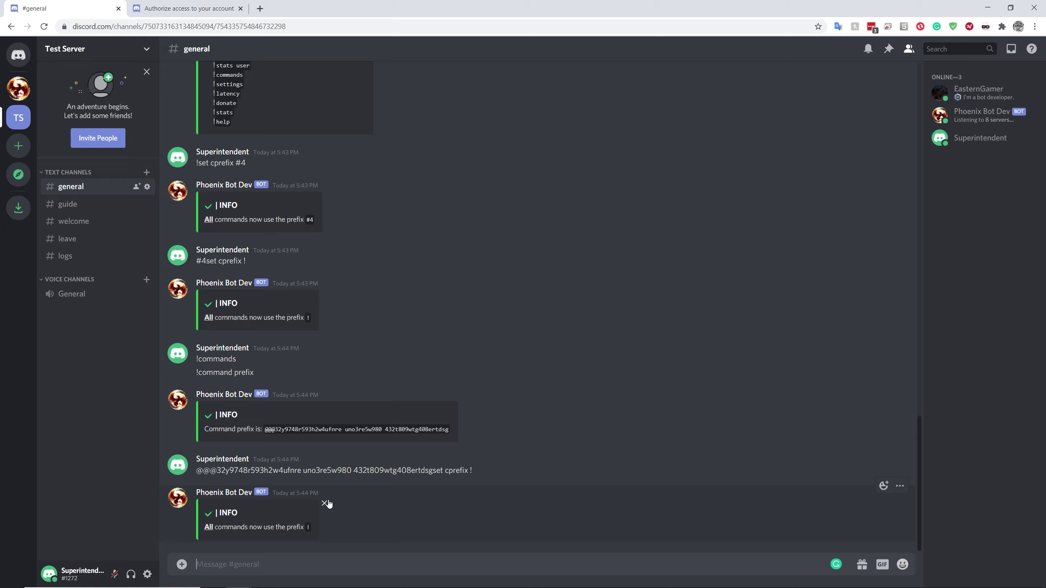
{"action": "type", "text": "!prefix !"}
{"action": "key", "text": "shift+Return"}
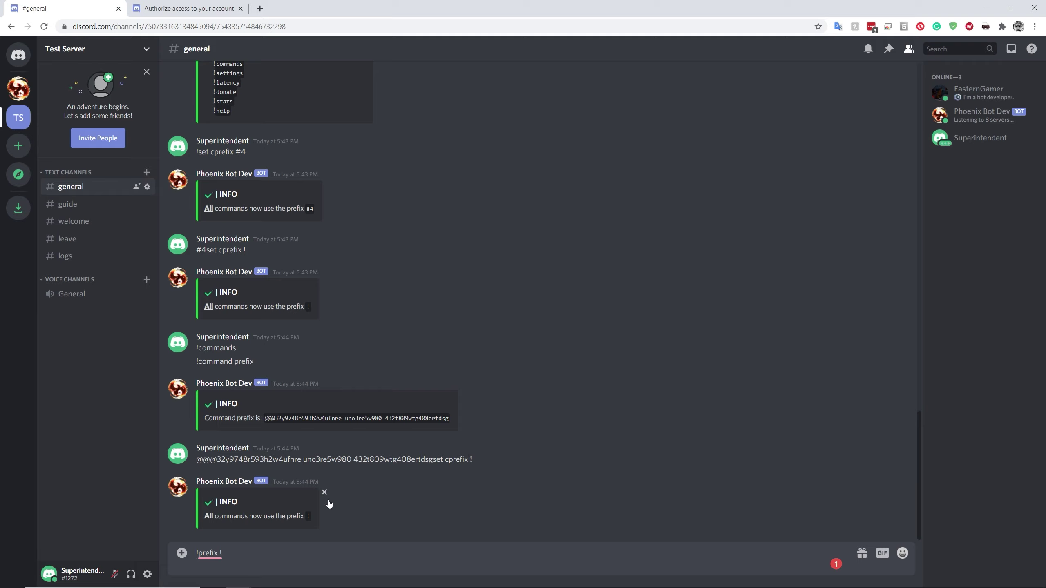
{"action": "key", "text": "BackSpace"}
{"action": "key", "text": "BackSpace"}
{"action": "key", "text": "BackSpace"}
{"action": "key", "text": "BackSpace"}
{"action": "key", "text": "BackSpace"}
{"action": "key", "text": "BackSpace"}
{"action": "key", "text": "BackSpace"}
{"action": "key", "text": "BackSpace"}
{"action": "key", "text": "BackSpace"}
{"action": "key", "text": "BackSpace"}
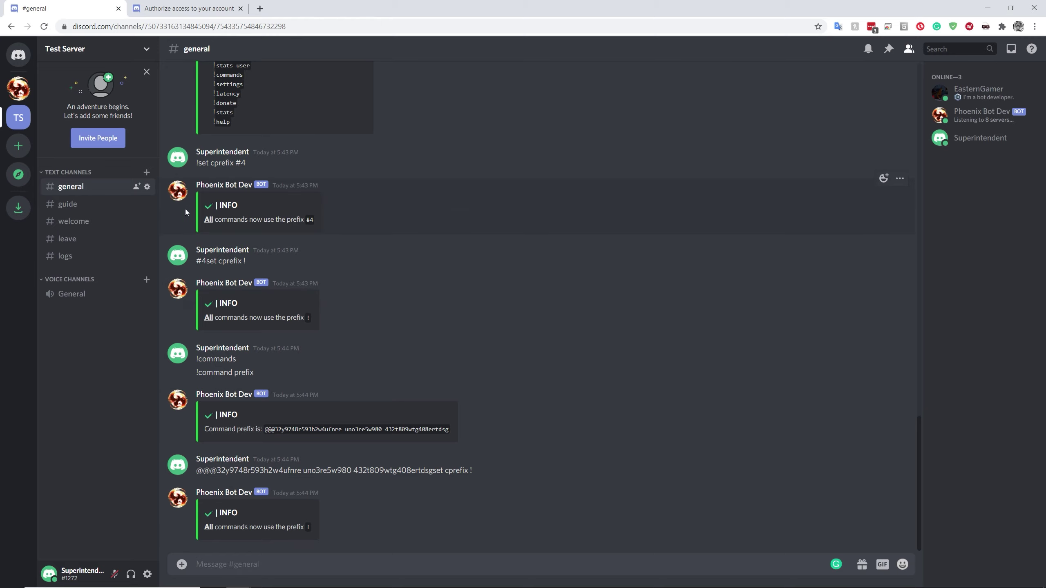
Consult the guide channel for the autodelete commands and send "!enable autodelete" in general.
{"action": "left_click", "coordinate": [68, 204]}
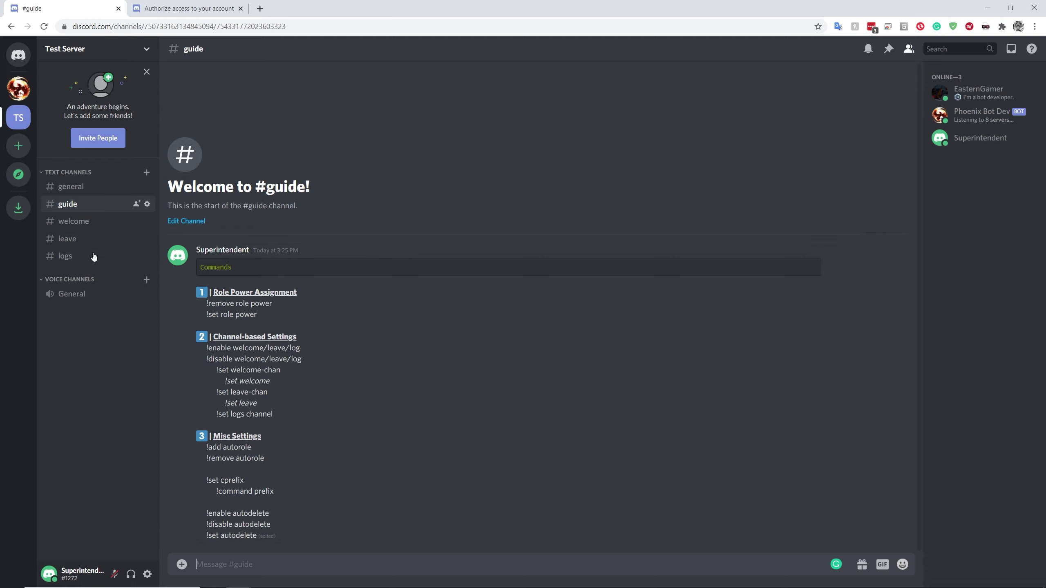
{"action": "left_click", "coordinate": [84, 188]}
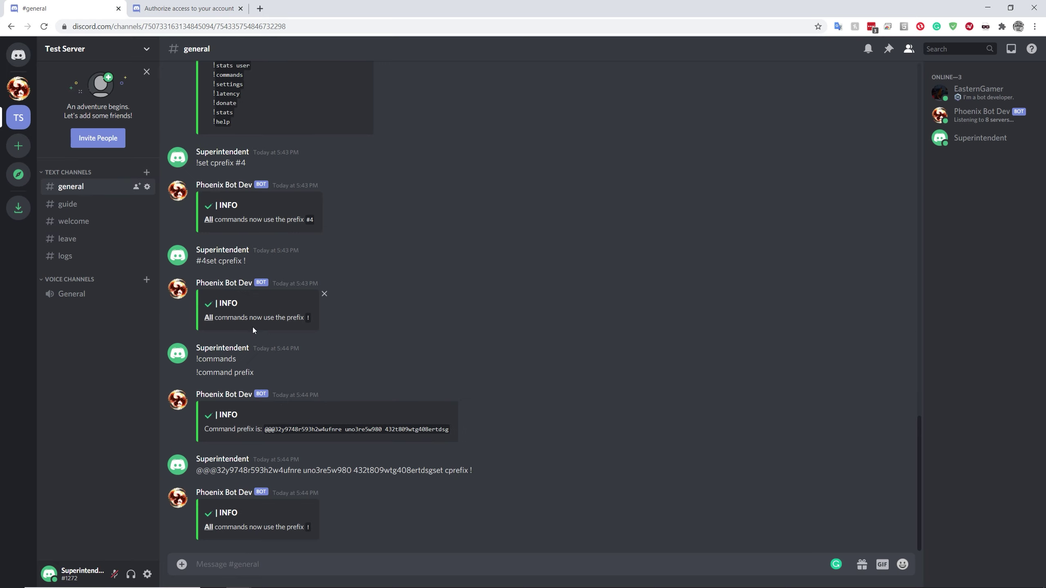
{"action": "key", "text": "shift"}
{"action": "key", "text": "shift"}
{"action": "type", "text": "!enable autodelete"}
{"action": "key", "text": "Return"}
Set the autodelete time to 5 seconds with "!set autodelete 5" and switch autodelete off with "!disable autodelete".
{"action": "type", "text": "!set autodelete"}
{"action": "type", "text": "5"}
{"action": "key", "text": "Return"}
{"action": "type", "text": "!disable autodelete"}
{"action": "key", "text": "Return"}
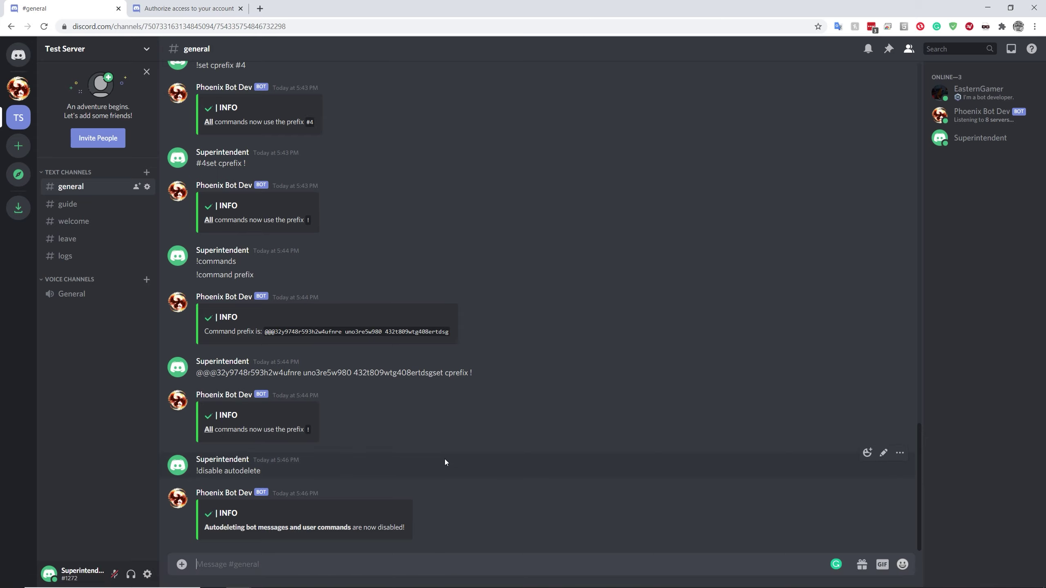
{"action": "type", "text": "!cle"}
{"action": "key", "text": "BackSpace"}
{"action": "key", "text": "BackSpace"}
{"action": "key", "text": "BackSpace"}
{"action": "key", "text": "BackSpace"}
Review the bot's earlier settings summary and list of available commands in general.
{"action": "scroll", "coordinate": [445, 459], "scroll_direction": "up", "scroll_amount": 10}
{"action": "scroll", "coordinate": [444, 458], "scroll_direction": "up", "scroll_amount": 5}
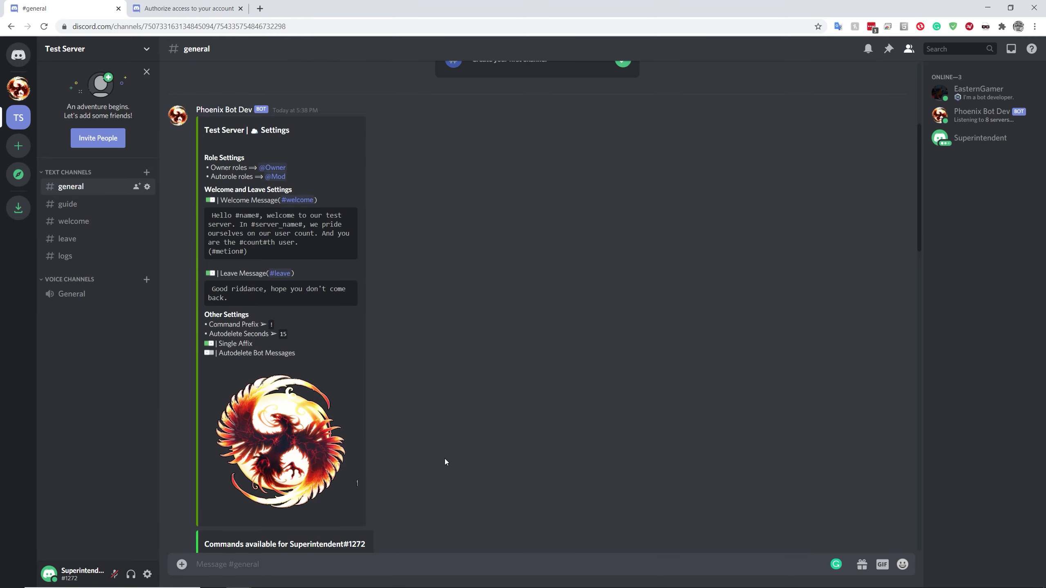
{"action": "scroll", "coordinate": [445, 459], "scroll_direction": "down", "scroll_amount": 8}
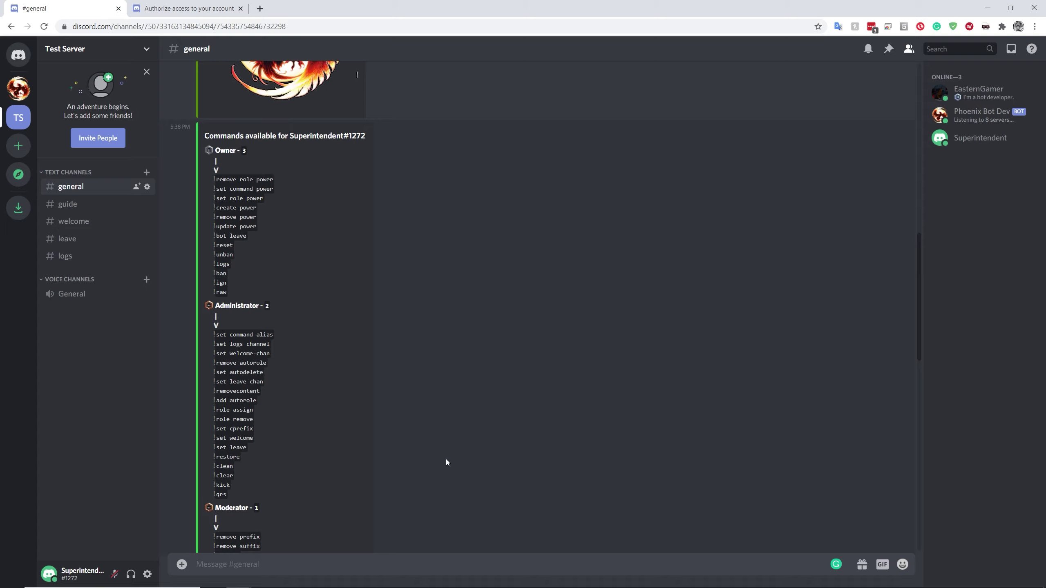
{"action": "scroll", "coordinate": [366, 460], "scroll_direction": "down", "scroll_amount": 3}
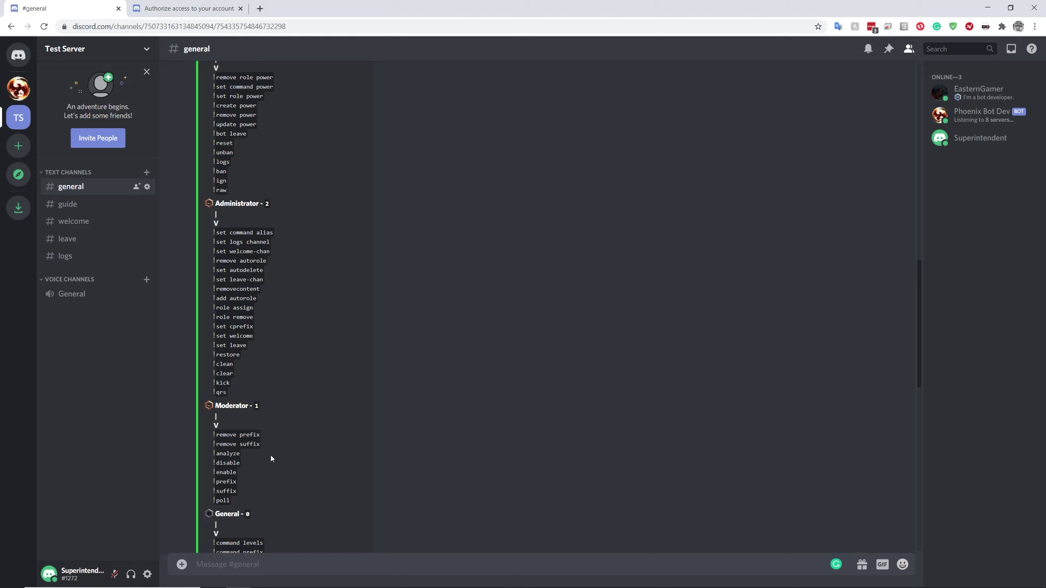